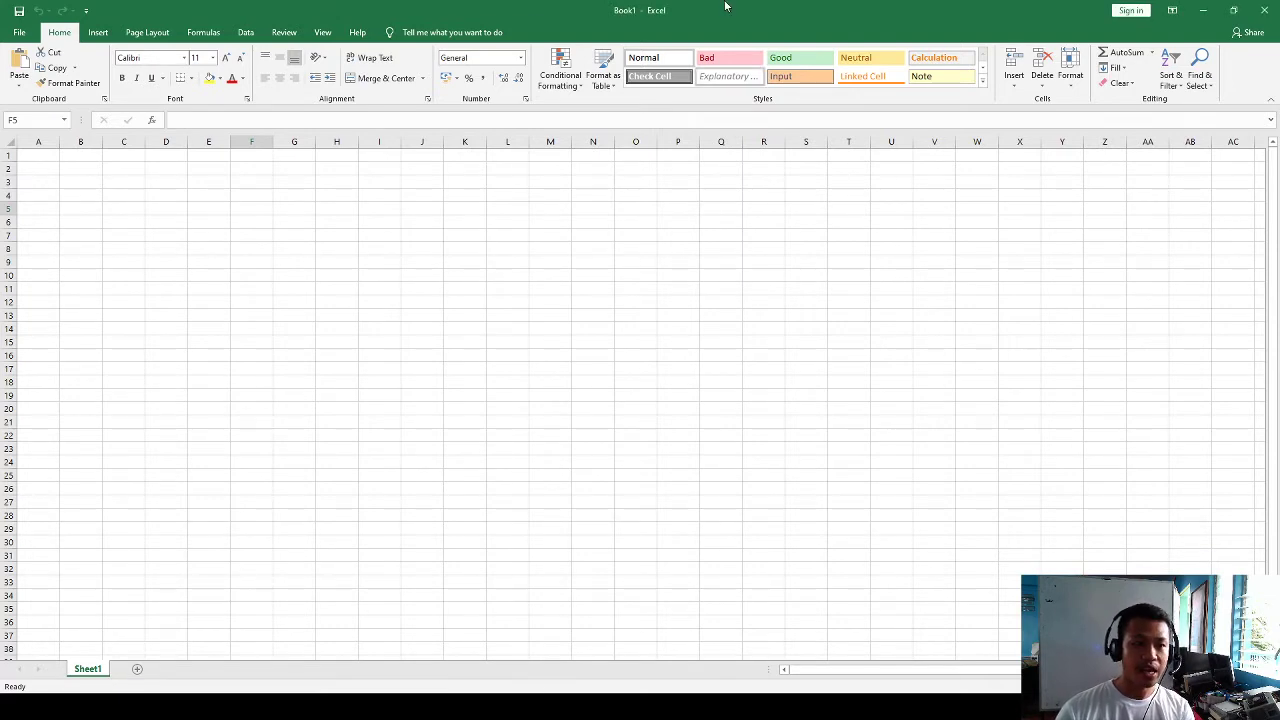
Click around the sheet and try selecting the top rows, then clear the selection.
{"action": "left_click", "coordinate": [130, 300]}
{"action": "left_click", "coordinate": [210, 261]}
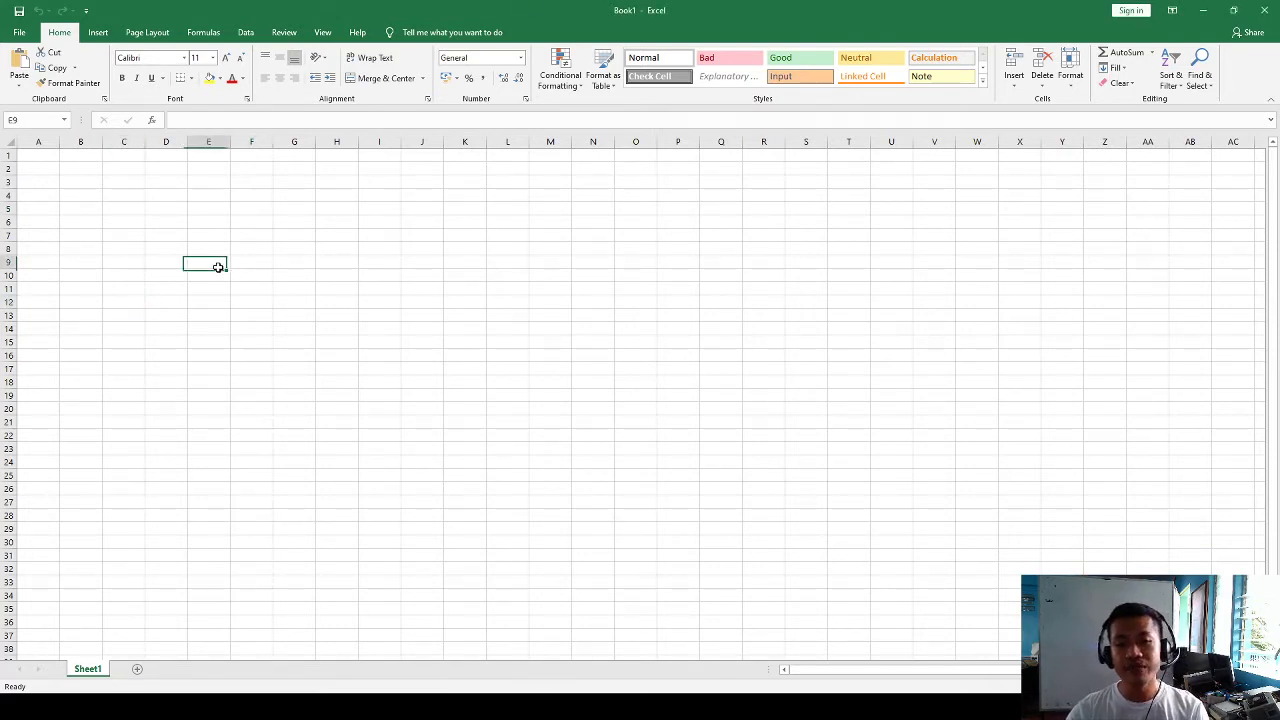
{"action": "left_click", "coordinate": [154, 223]}
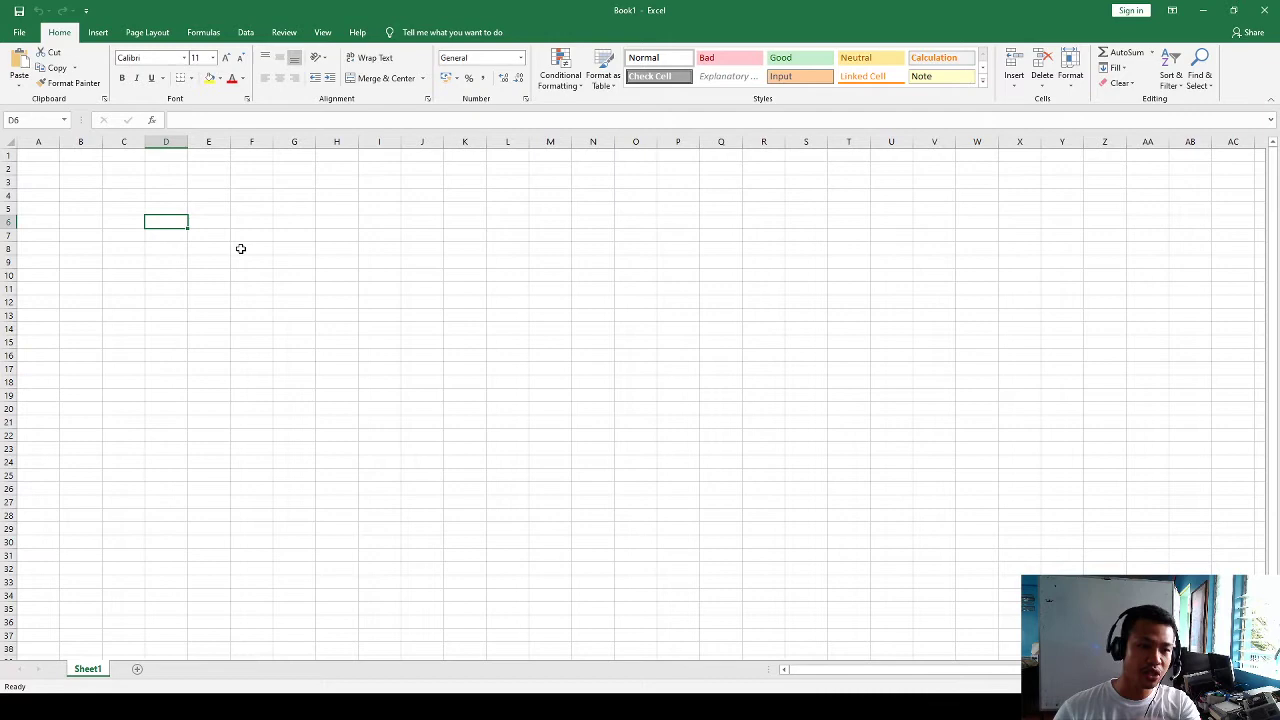
{"action": "left_click", "coordinate": [216, 219]}
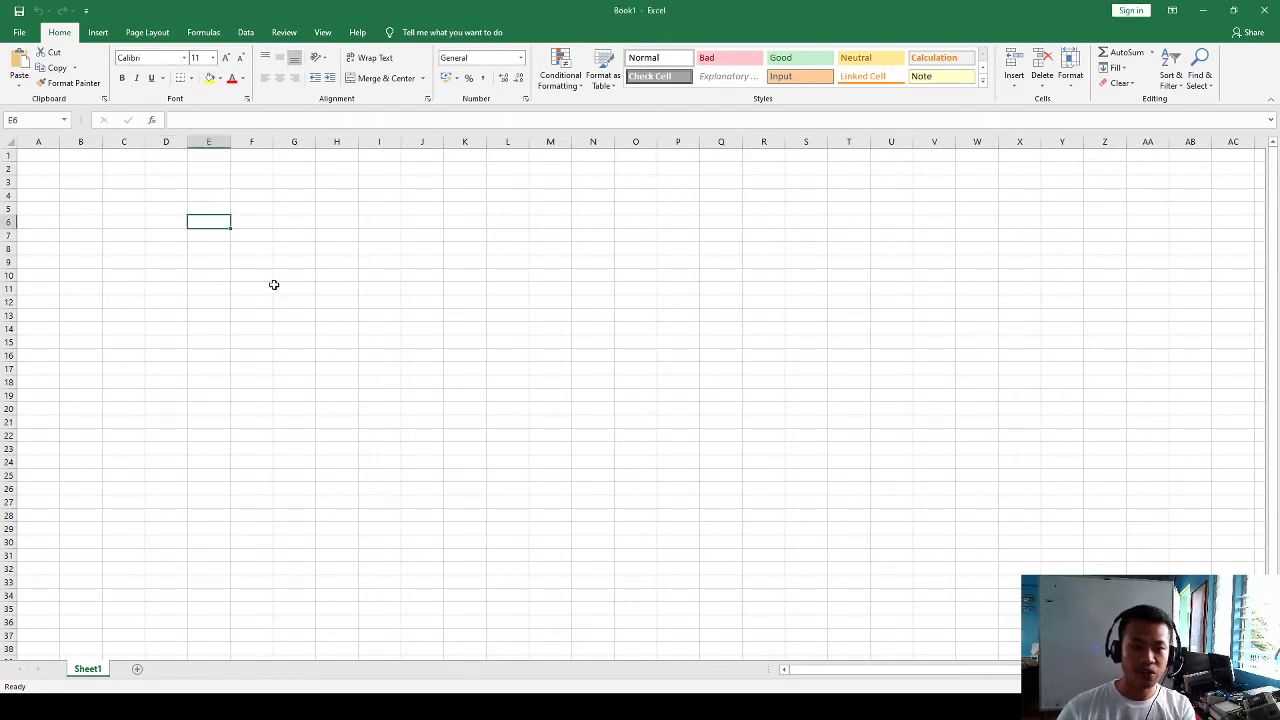
{"action": "left_click", "coordinate": [107, 193]}
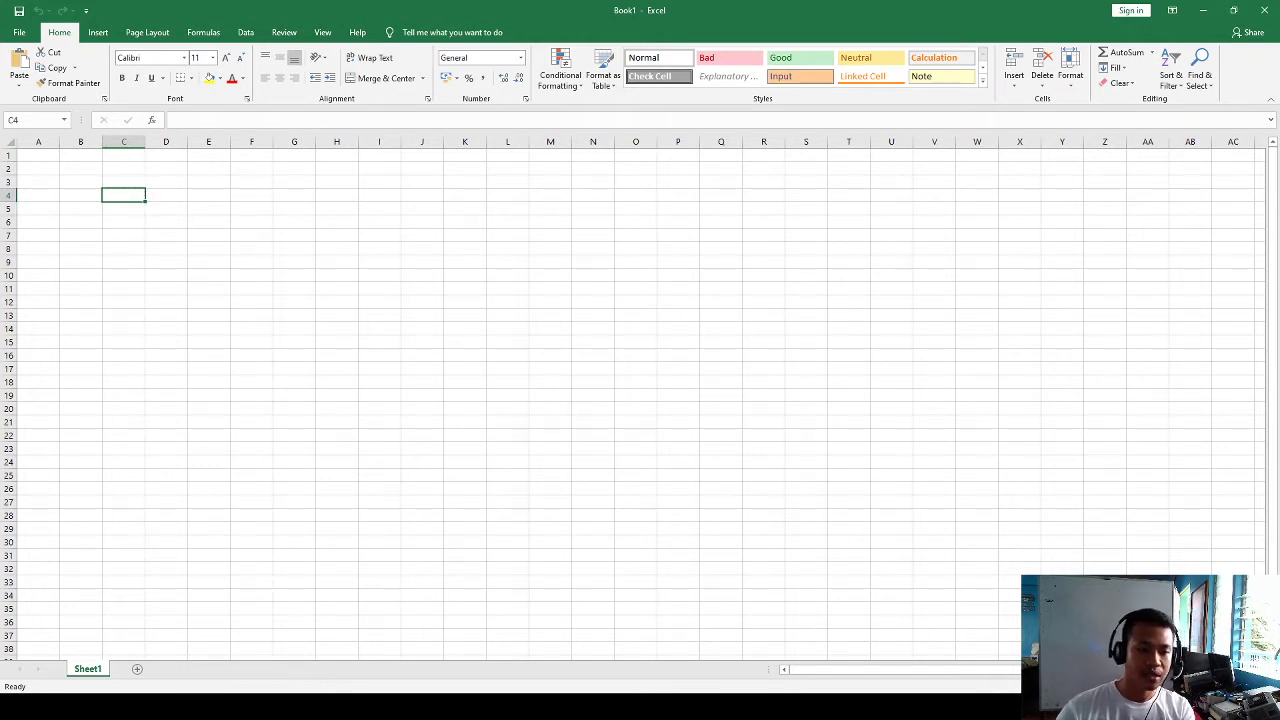
{"action": "left_click", "coordinate": [212, 208]}
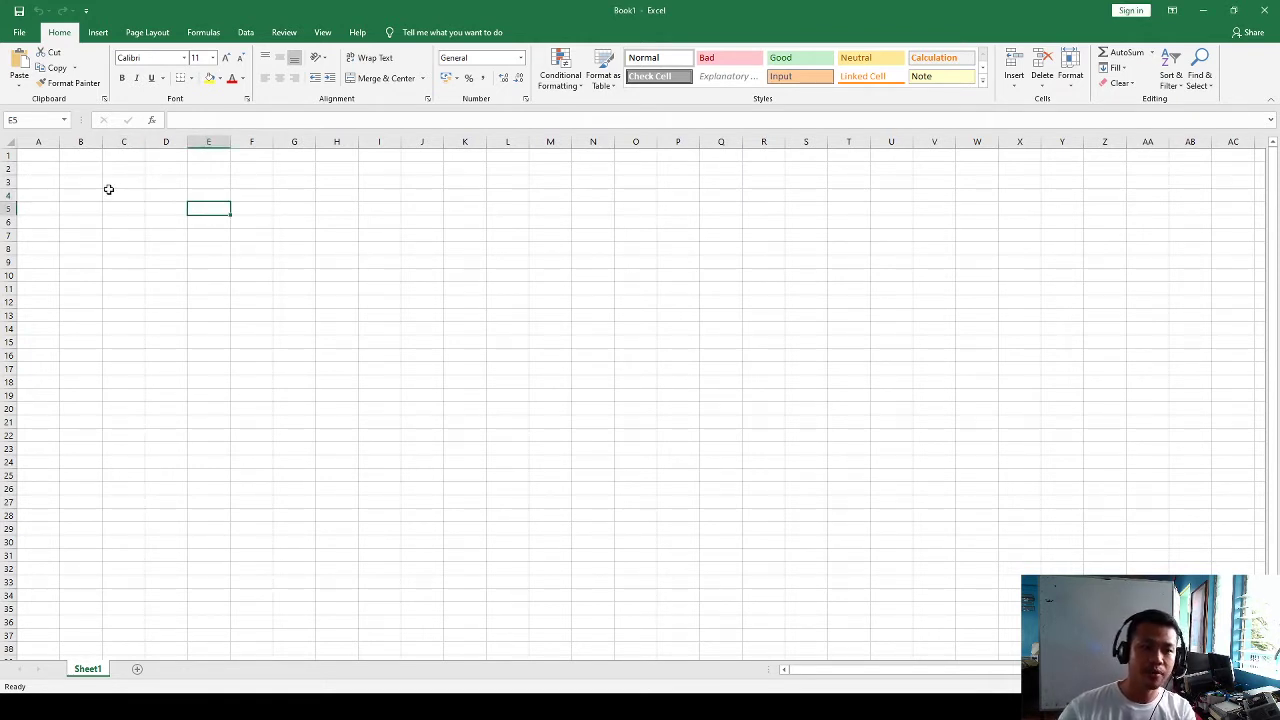
{"action": "left_click", "coordinate": [90, 183]}
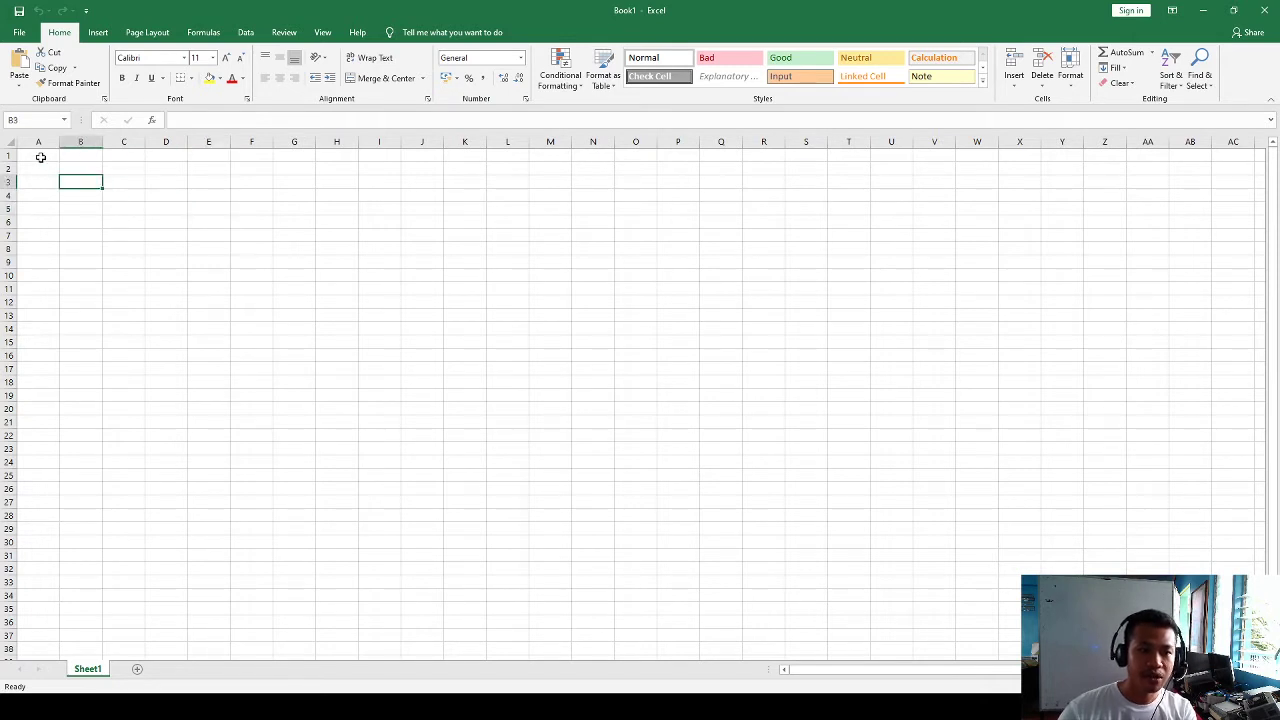
{"action": "mouse_move", "coordinate": [40, 157]}
{"action": "left_mouse_down"}
{"action": "mouse_move", "coordinate": [733, 178]}
{"action": "mouse_move", "coordinate": [750, 167]}
{"action": "left_mouse_up"}
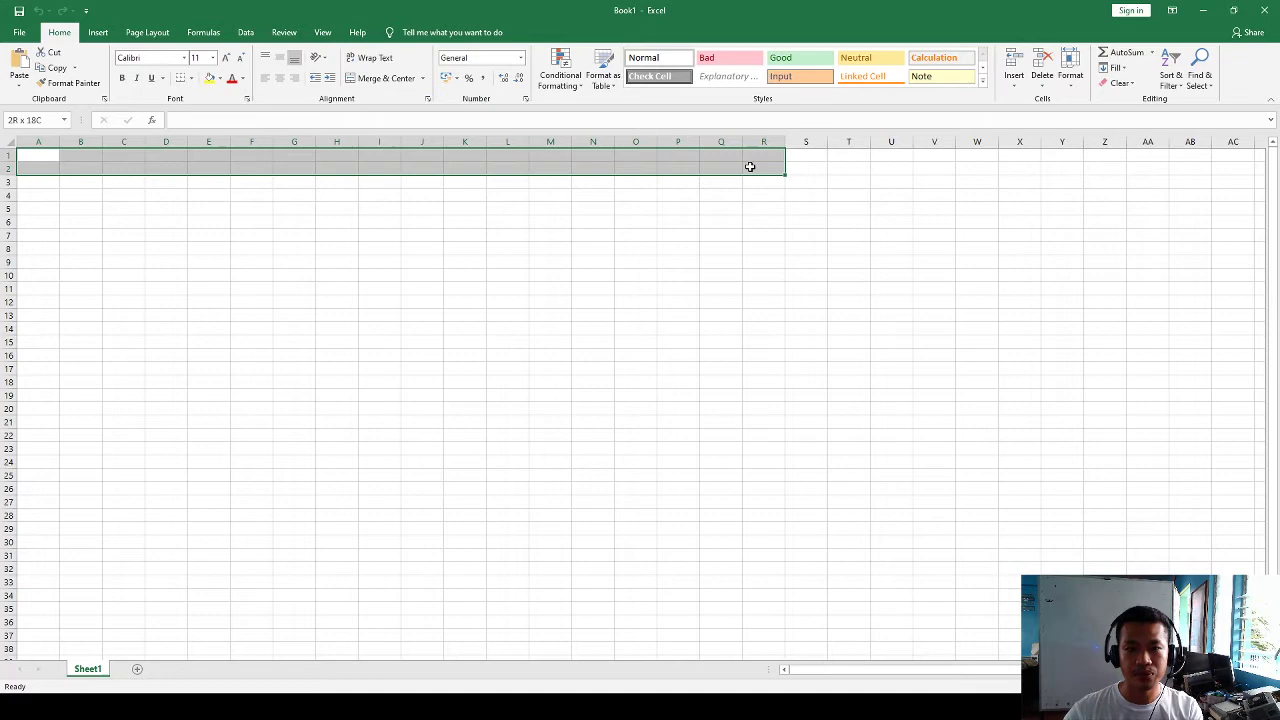
{"action": "left_click", "coordinate": [200, 262]}
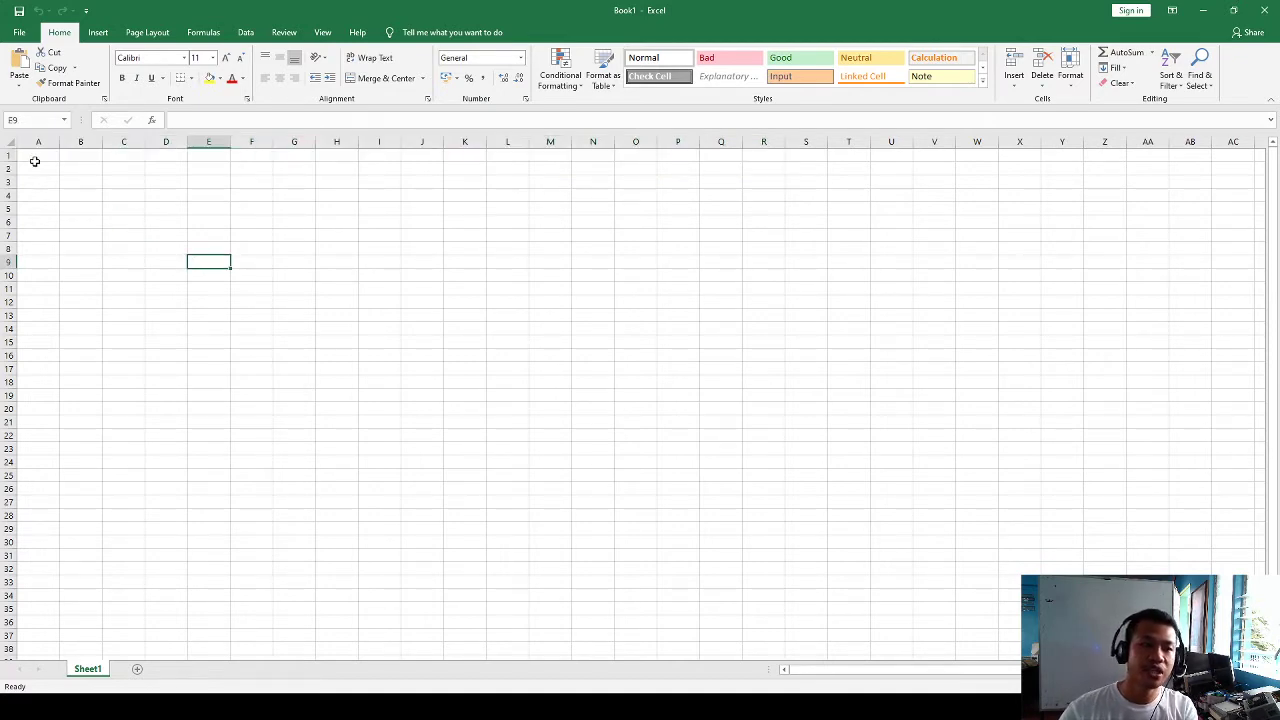
Merge and centre A1:O2 and enter the title 'ST. LOUISSE ACADEMY, INC.'.
{"action": "left_click", "coordinate": [31, 156]}
{"action": "left_click_drag", "start_coordinate": [31, 156], "coordinate": [638, 172]}
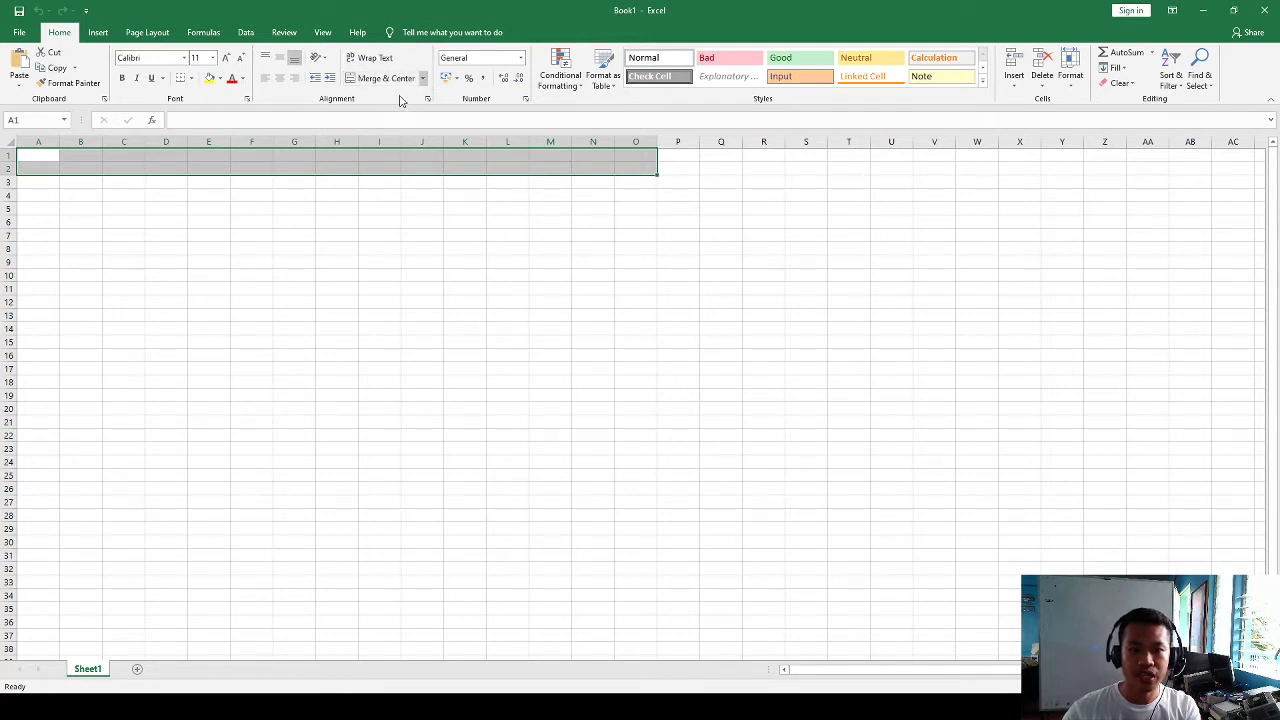
{"action": "left_click", "coordinate": [385, 78]}
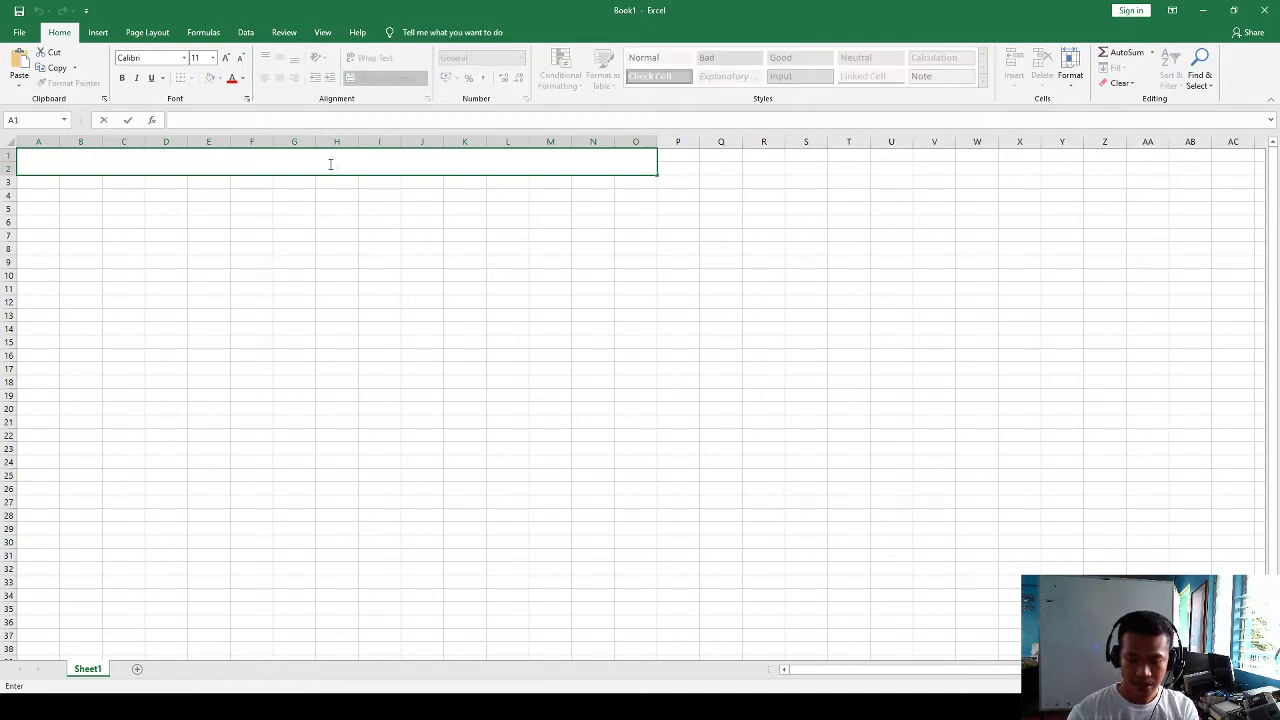
{"action": "type", "text": "AT.ST."}
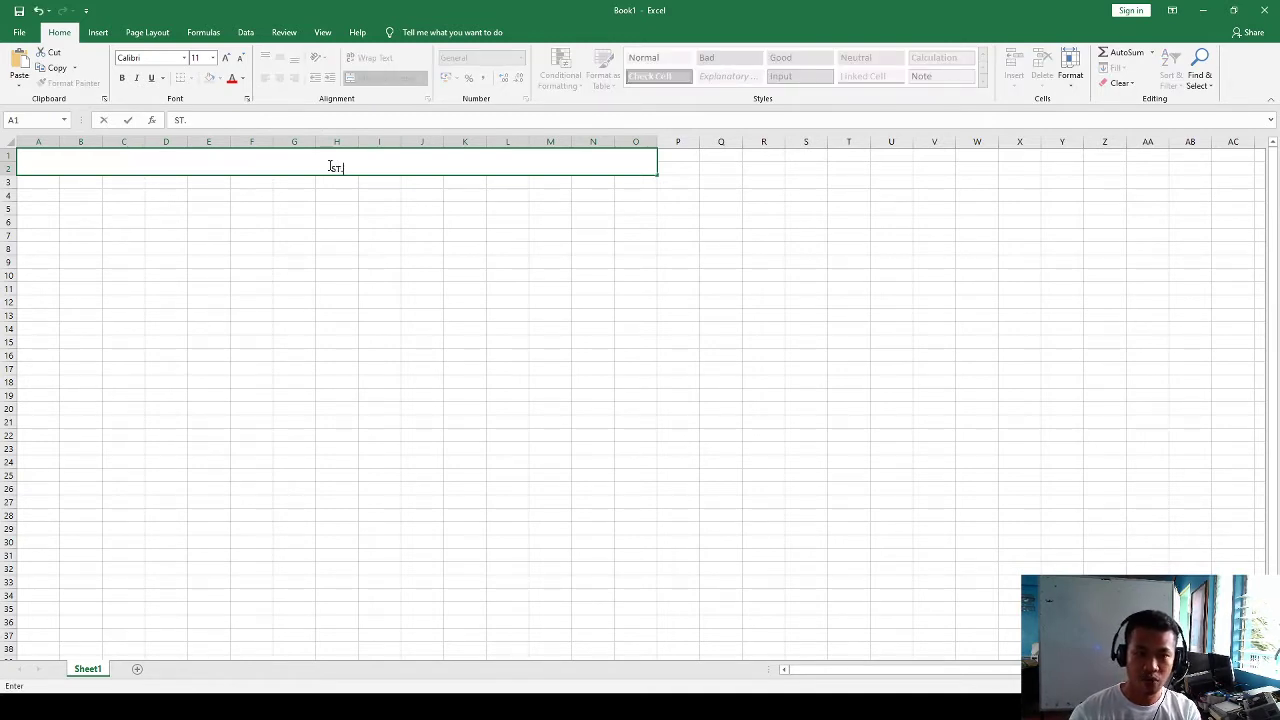
{"action": "type", "text": " LOUISS"}
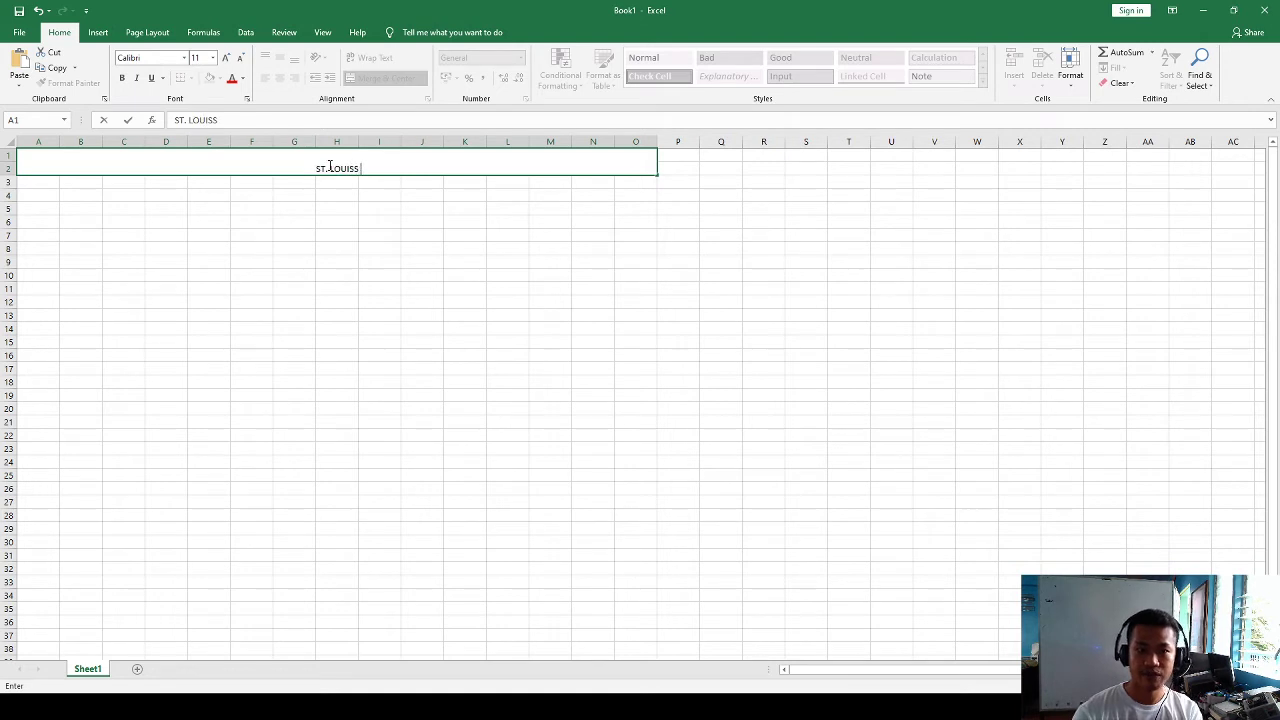
{"action": "type", "text": "E ACADEMYM,"}
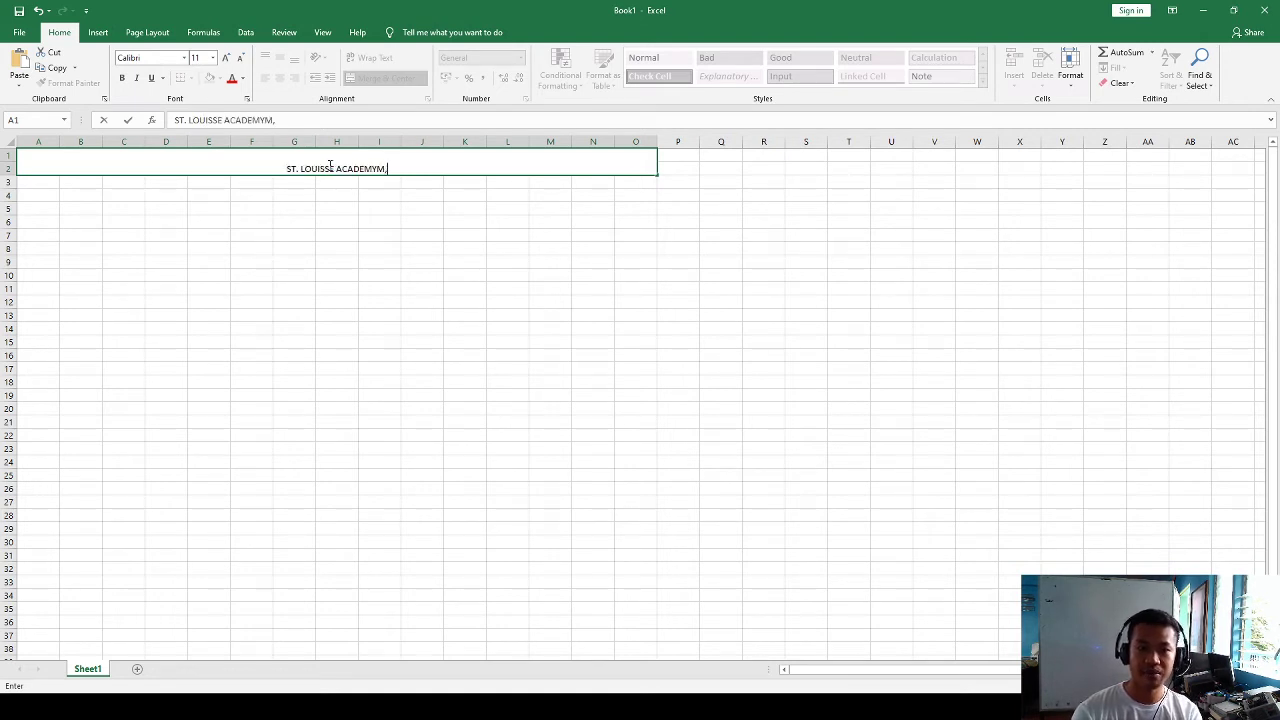
{"action": "key", "text": "BackSpace"}
{"action": "key", "text": "BackSpace"}
{"action": "type", "text": ", IN"}
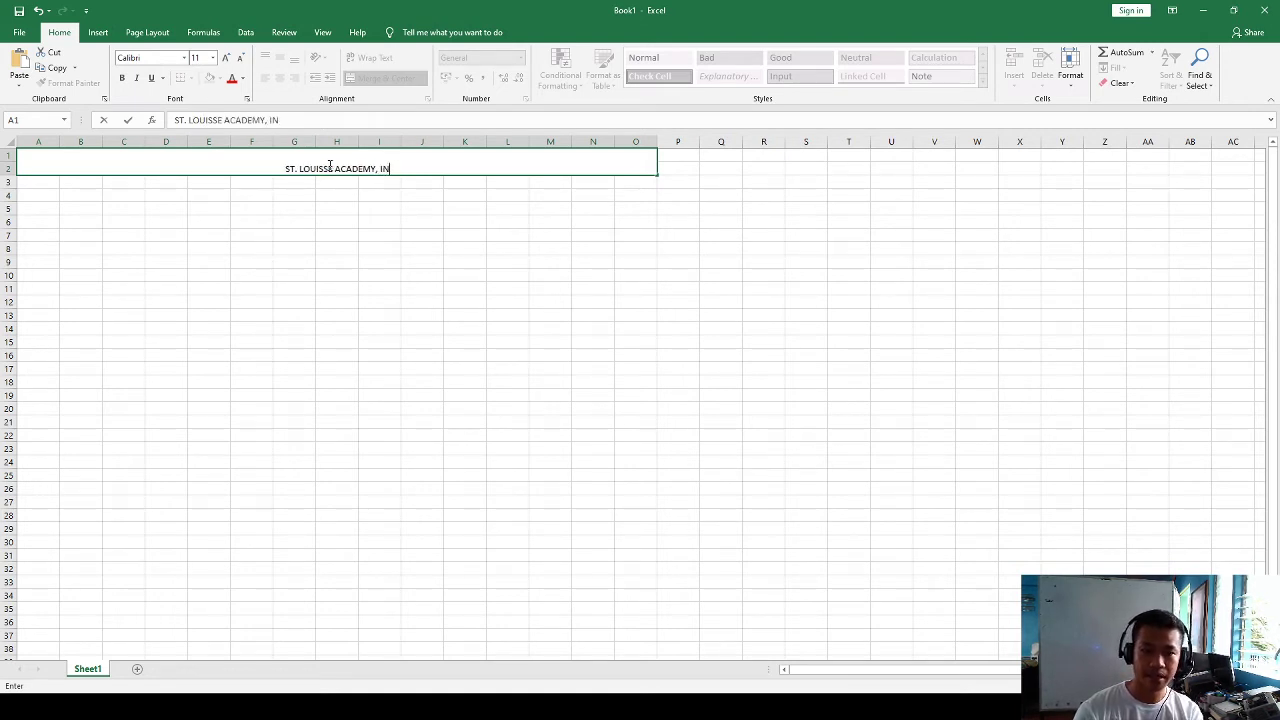
{"action": "type", "text": "C."}
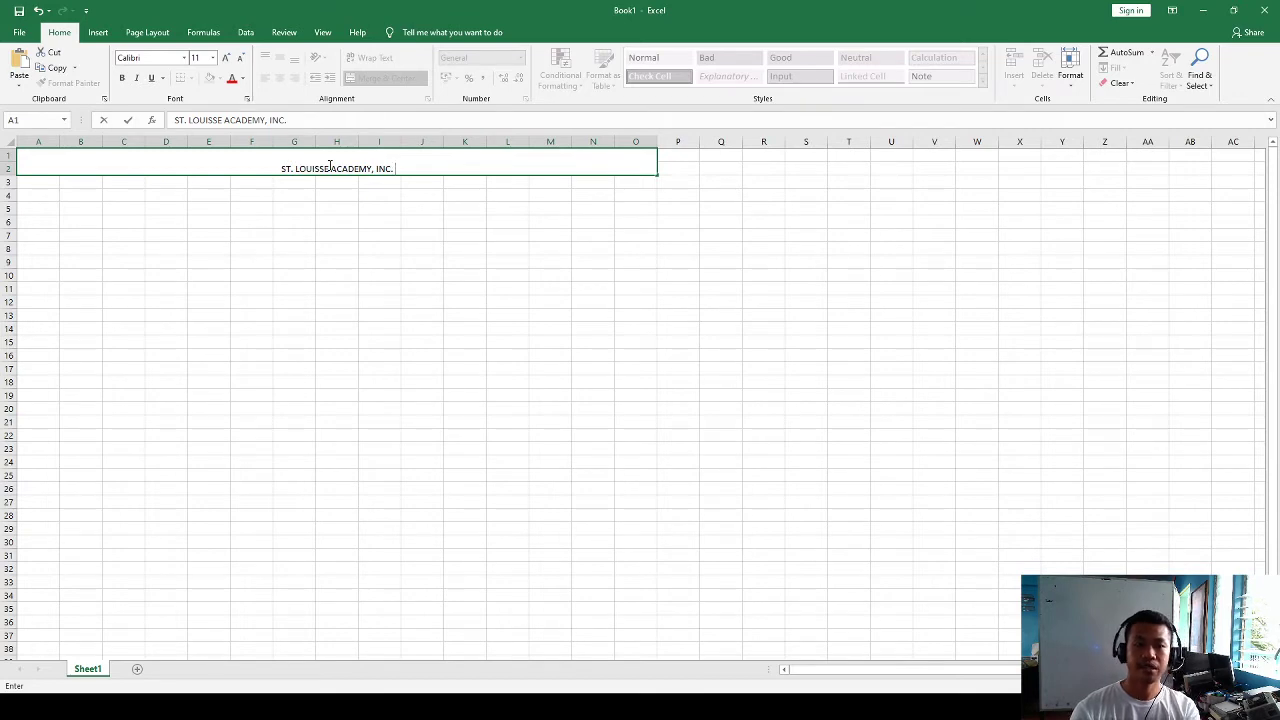
{"action": "key", "text": "Return"}
Make the merged title bold and step up its font size.
{"action": "left_click", "coordinate": [357, 207]}
{"action": "left_click", "coordinate": [317, 163]}
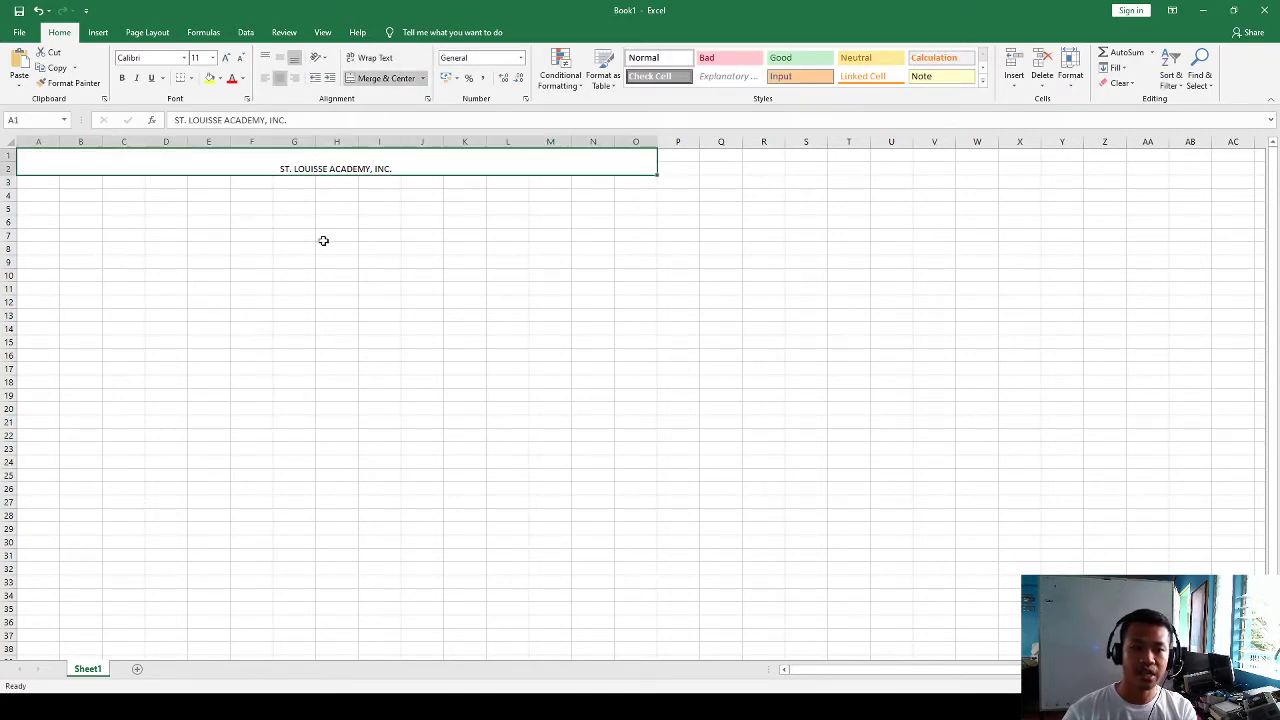
{"action": "left_click", "coordinate": [297, 182]}
{"action": "left_click", "coordinate": [297, 155]}
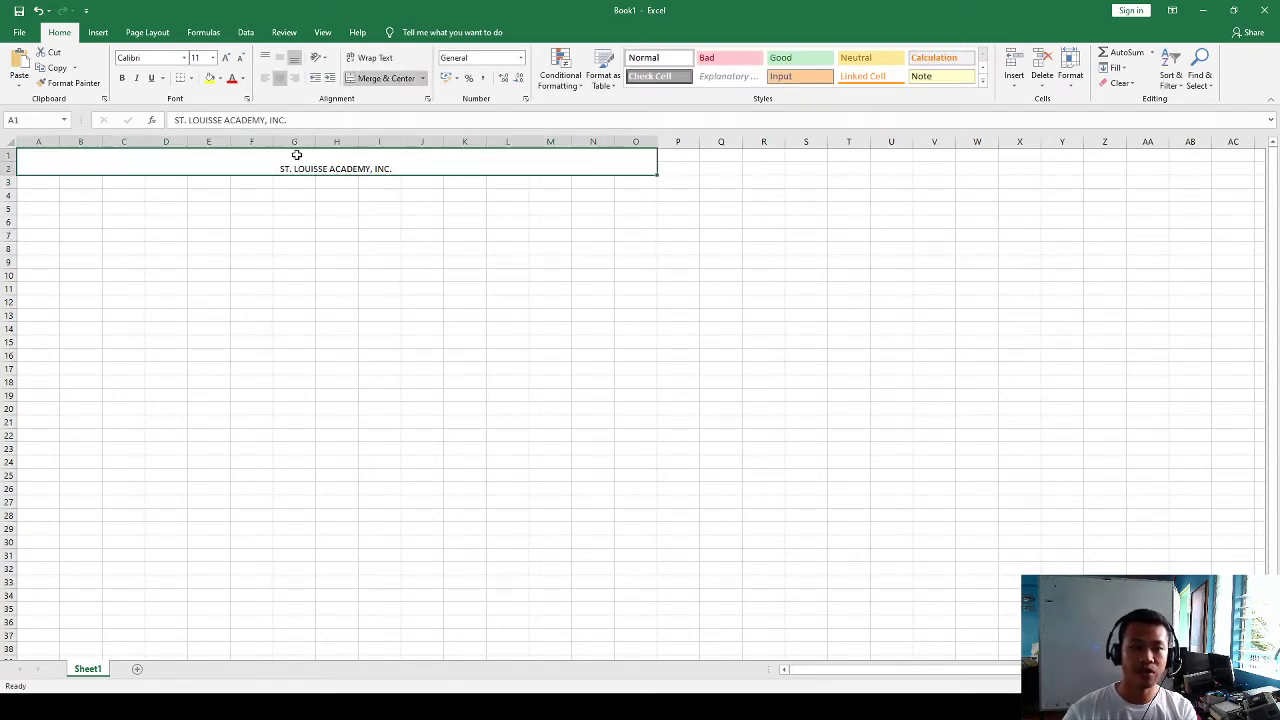
{"action": "left_click", "coordinate": [123, 77]}
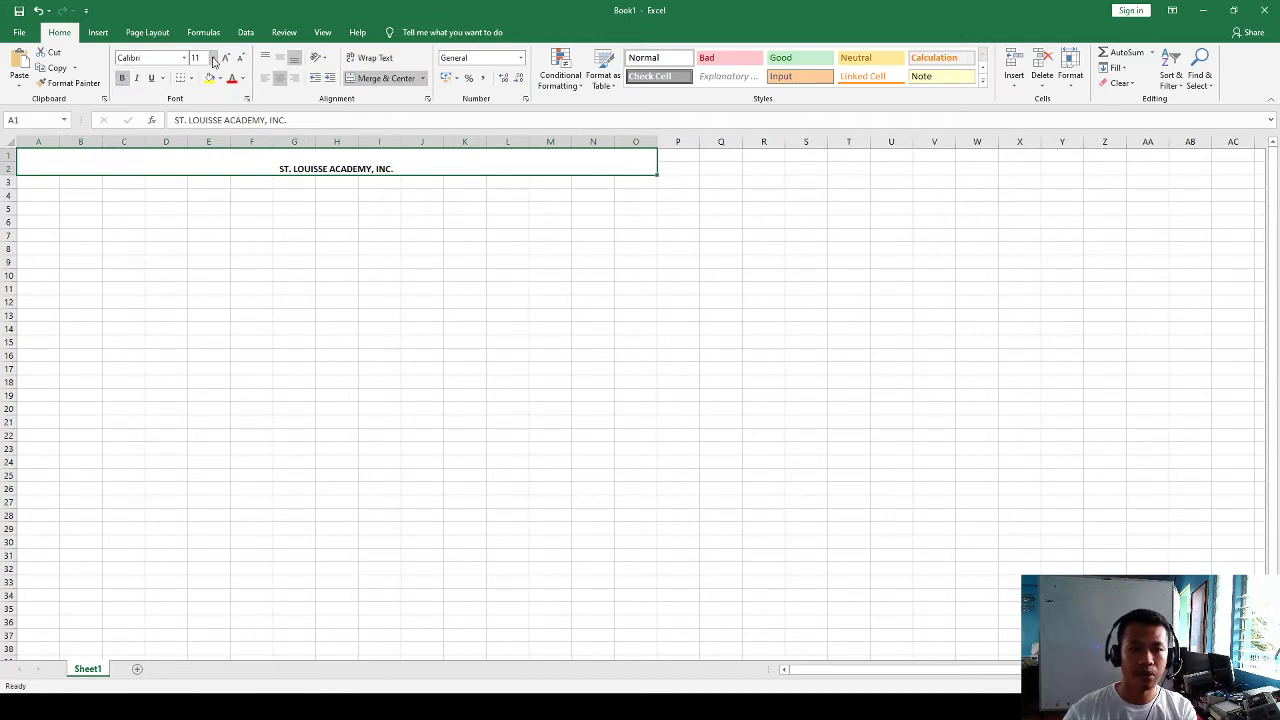
{"action": "left_click", "coordinate": [226, 58]}
{"action": "left_click", "coordinate": [226, 58]}
{"action": "left_click", "coordinate": [226, 58]}
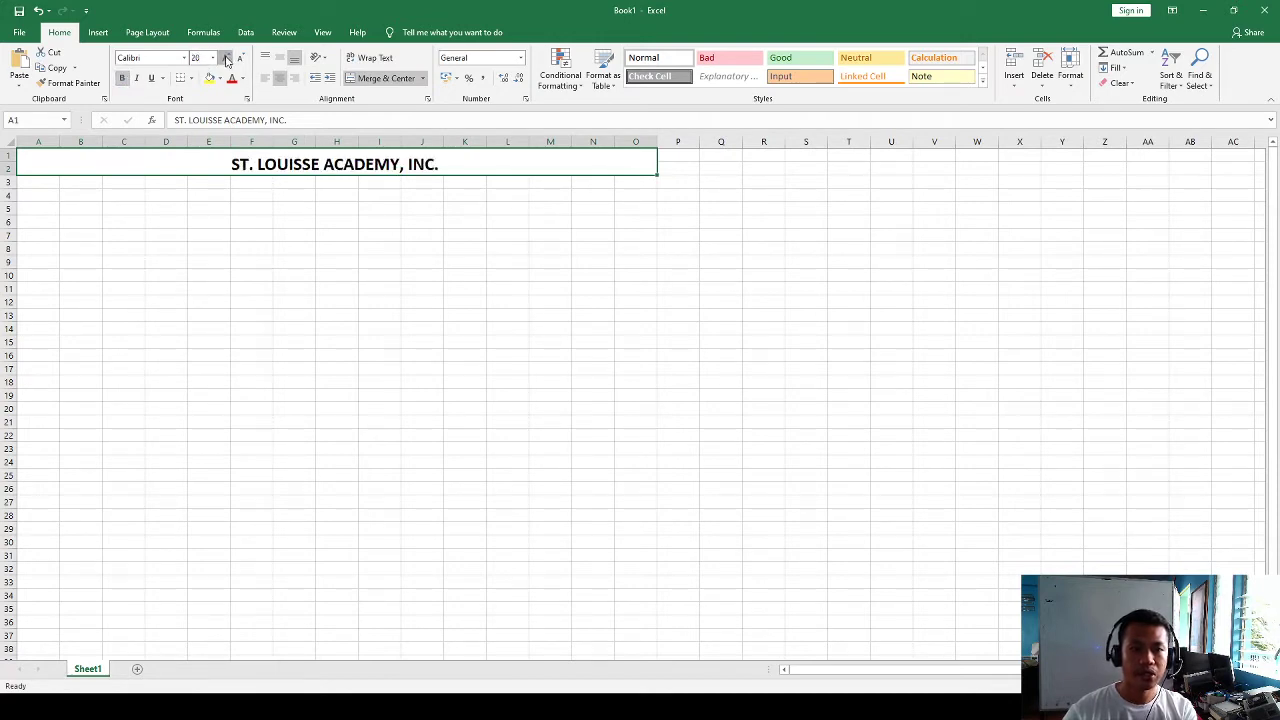
{"action": "left_click", "coordinate": [226, 58]}
Give the title size 24 and a decorative bold capital font.
{"action": "left_click", "coordinate": [150, 57]}
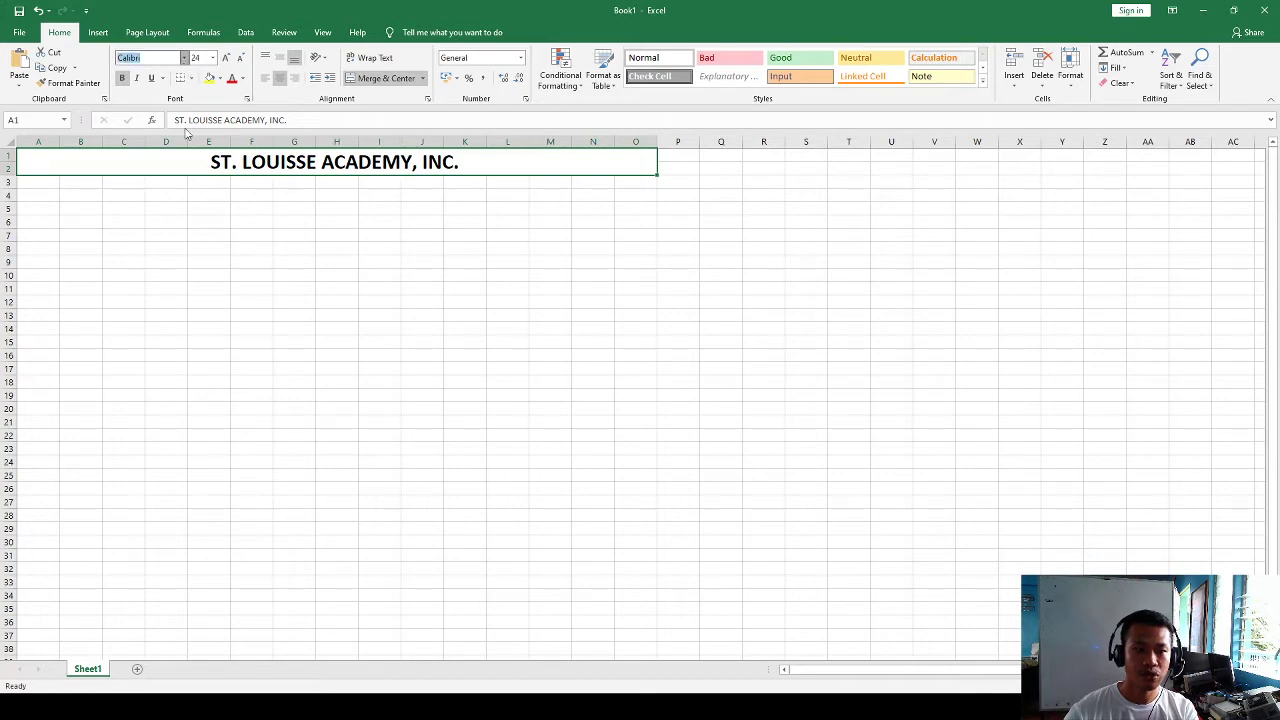
{"action": "key", "text": "Down"}
{"action": "key", "text": "Down"}
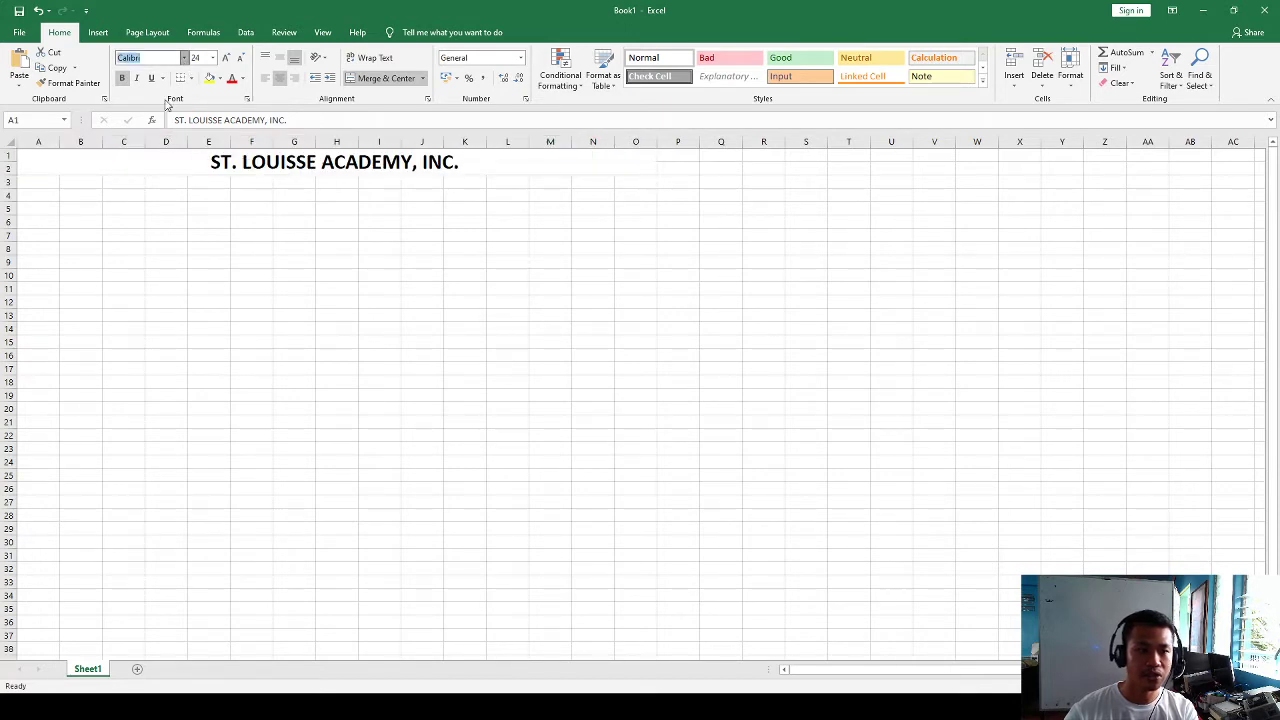
{"action": "key", "text": "Down"}
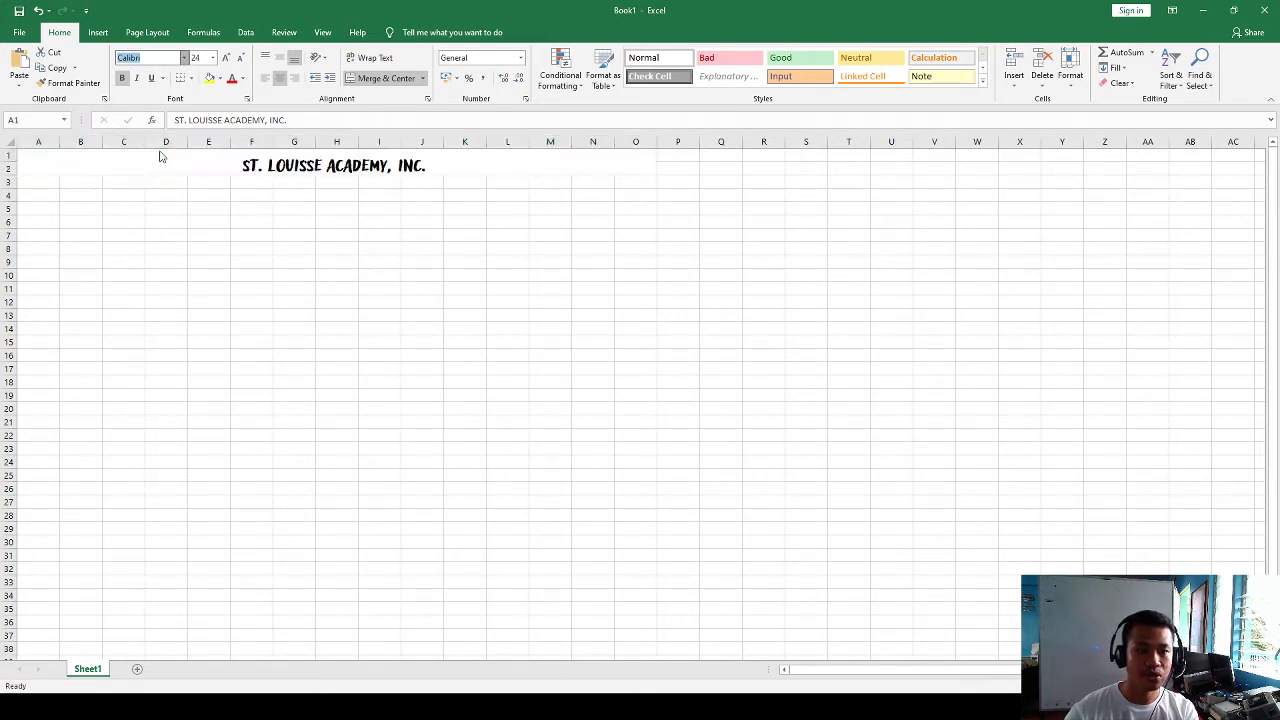
{"action": "key", "text": "Return"}
{"action": "left_click", "coordinate": [338, 234]}
{"action": "left_click", "coordinate": [298, 162]}
{"action": "left_click", "coordinate": [345, 231]}
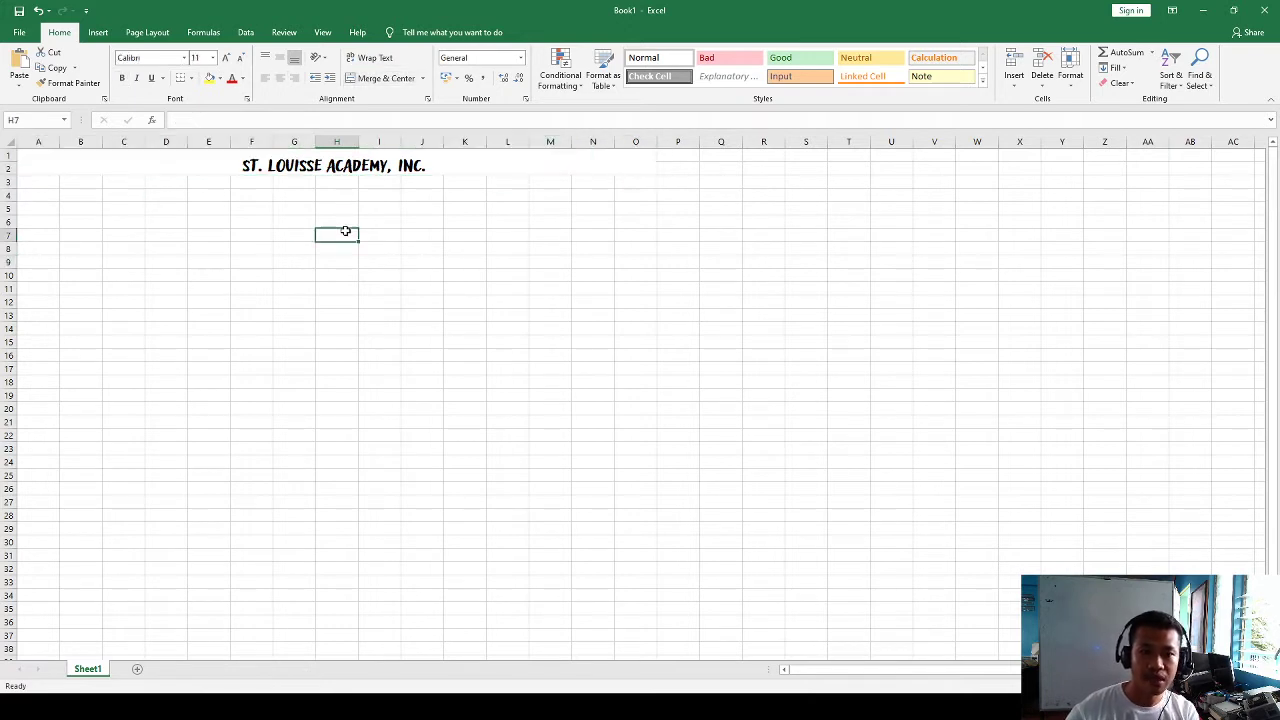
Merge A3:O3 and enter 'P. Burgos St., Poblacion, Daanbantayan, Cebu' as the centred address.
{"action": "left_click_drag", "start_coordinate": [46, 181], "coordinate": [643, 181]}
{"action": "left_click", "coordinate": [390, 78]}
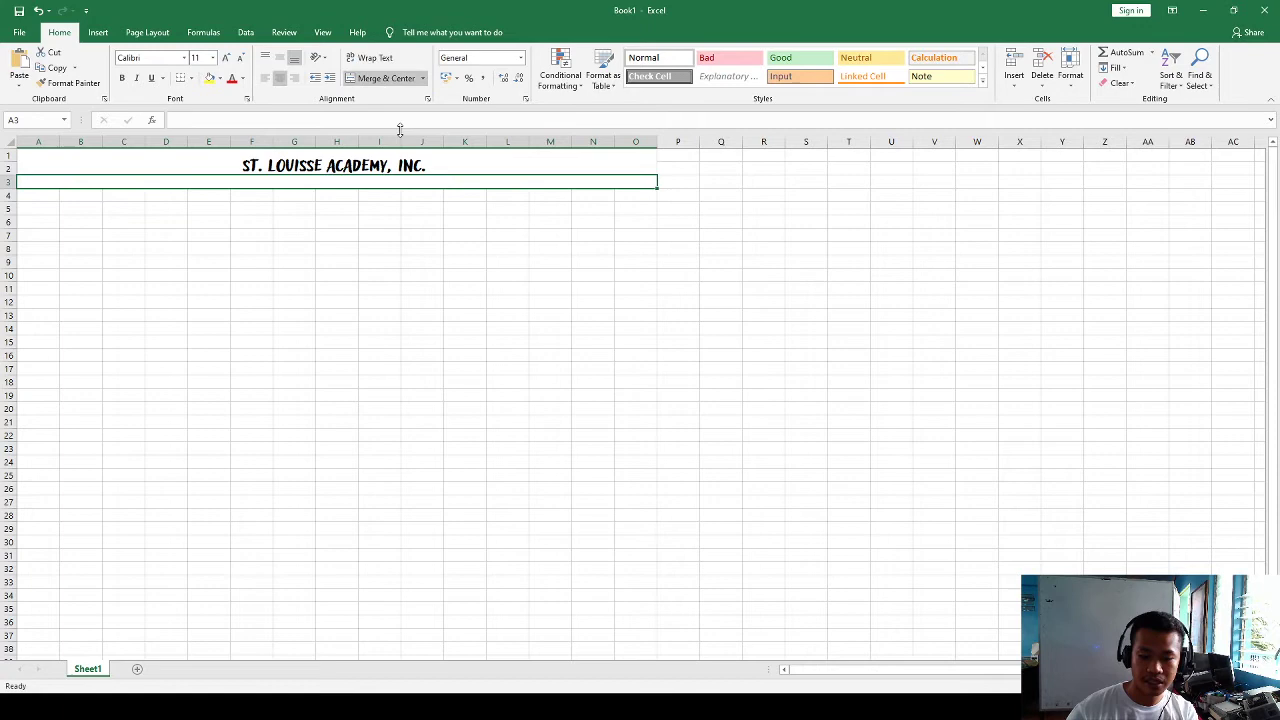
{"action": "type", "text": "P. Bur"}
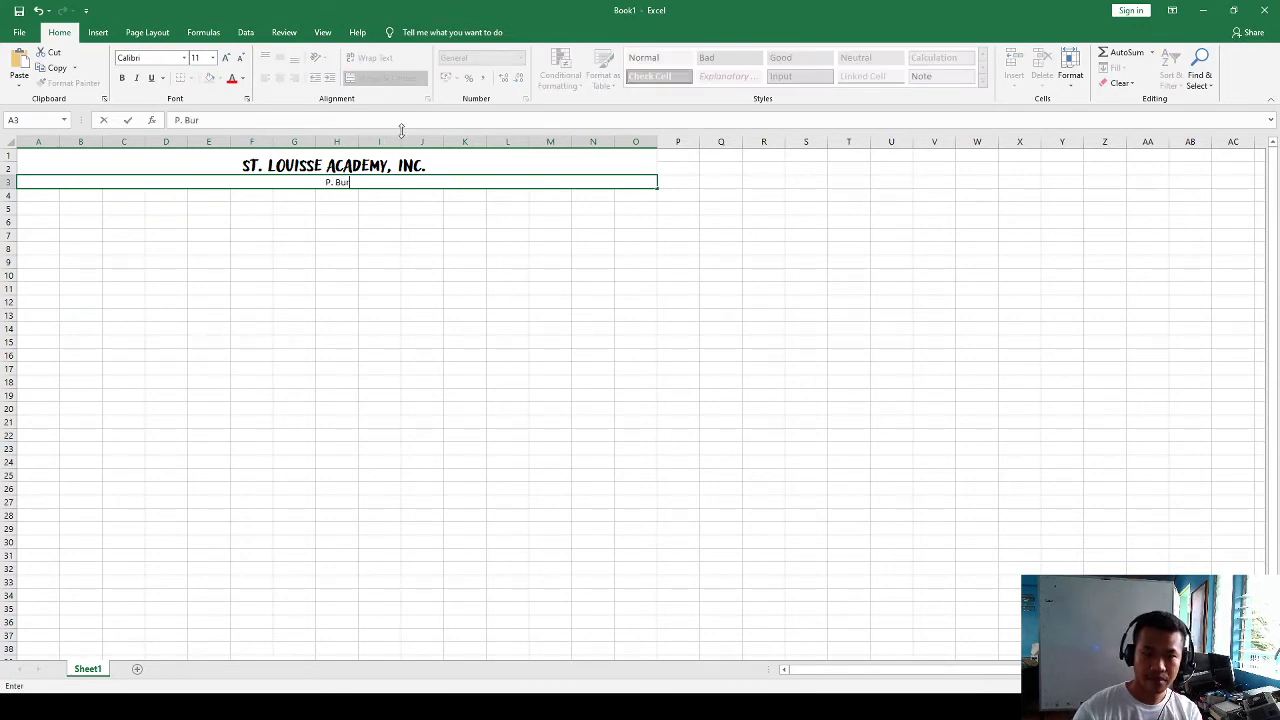
{"action": "type", "text": "gos St."}
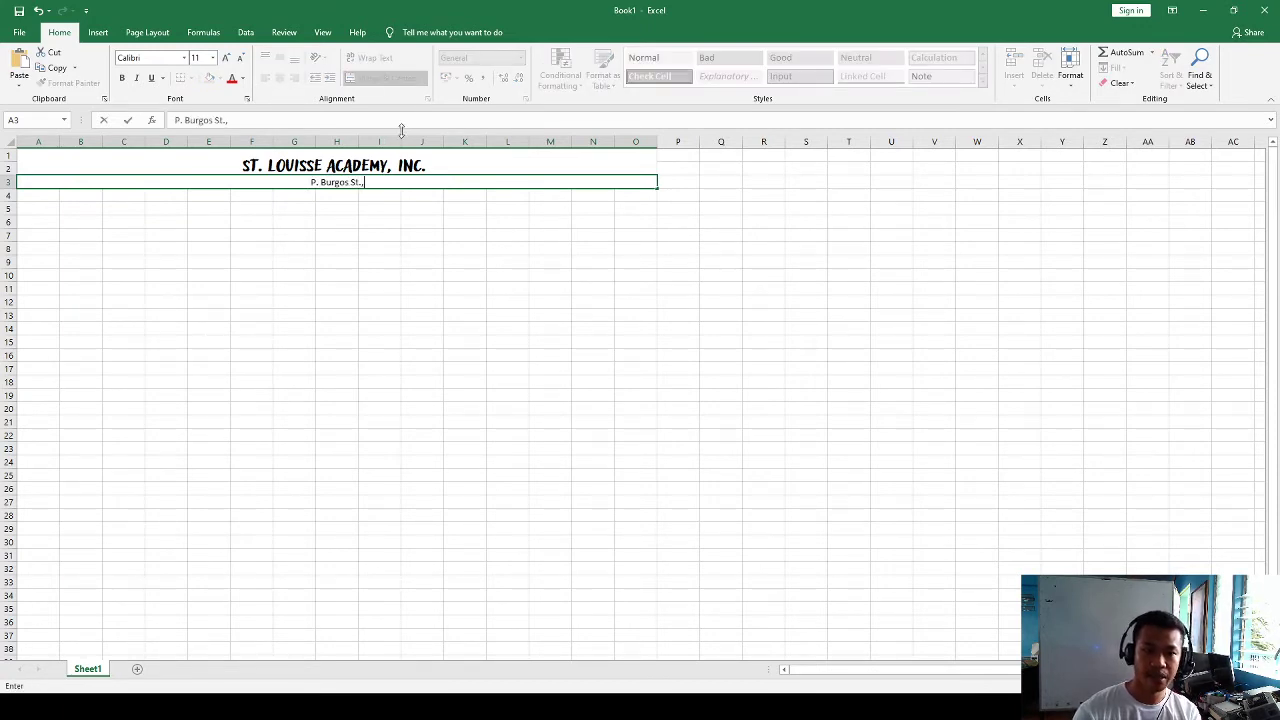
{"action": "type", "text": ", Po"}
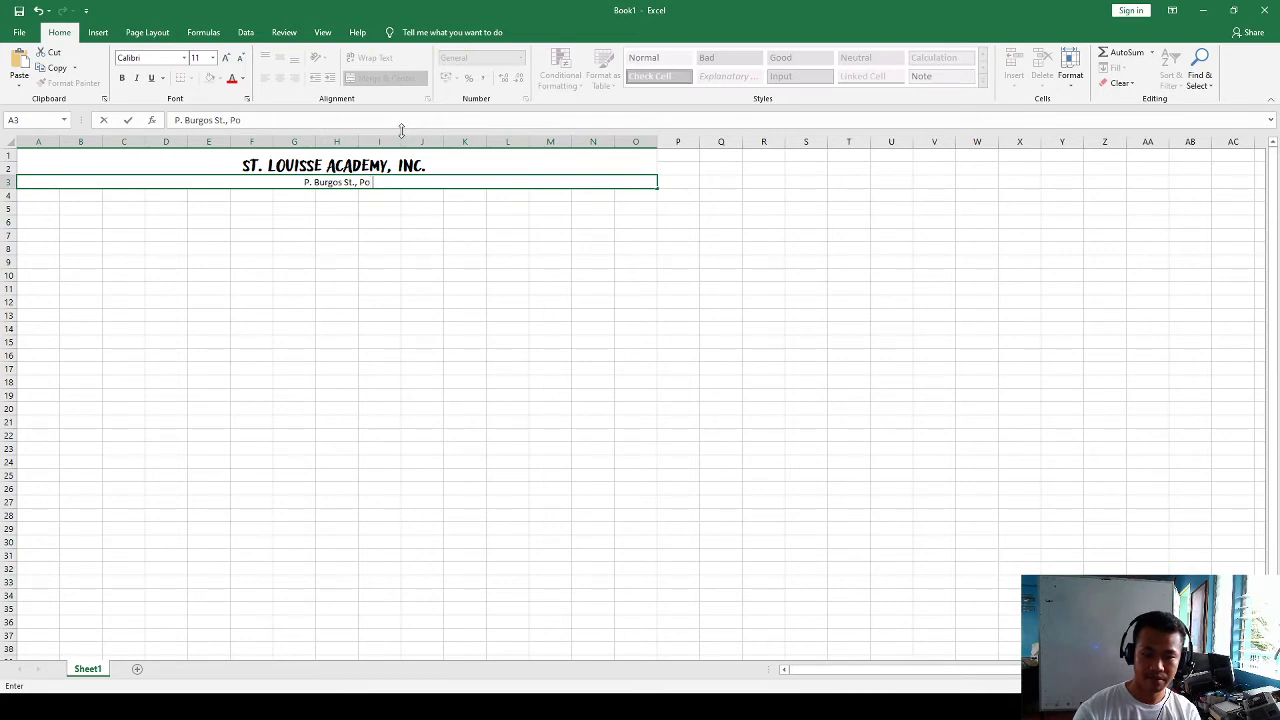
{"action": "type", "text": "blacu"}
{"action": "key", "text": "BackSpace"}
{"action": "type", "text": "ion,"}
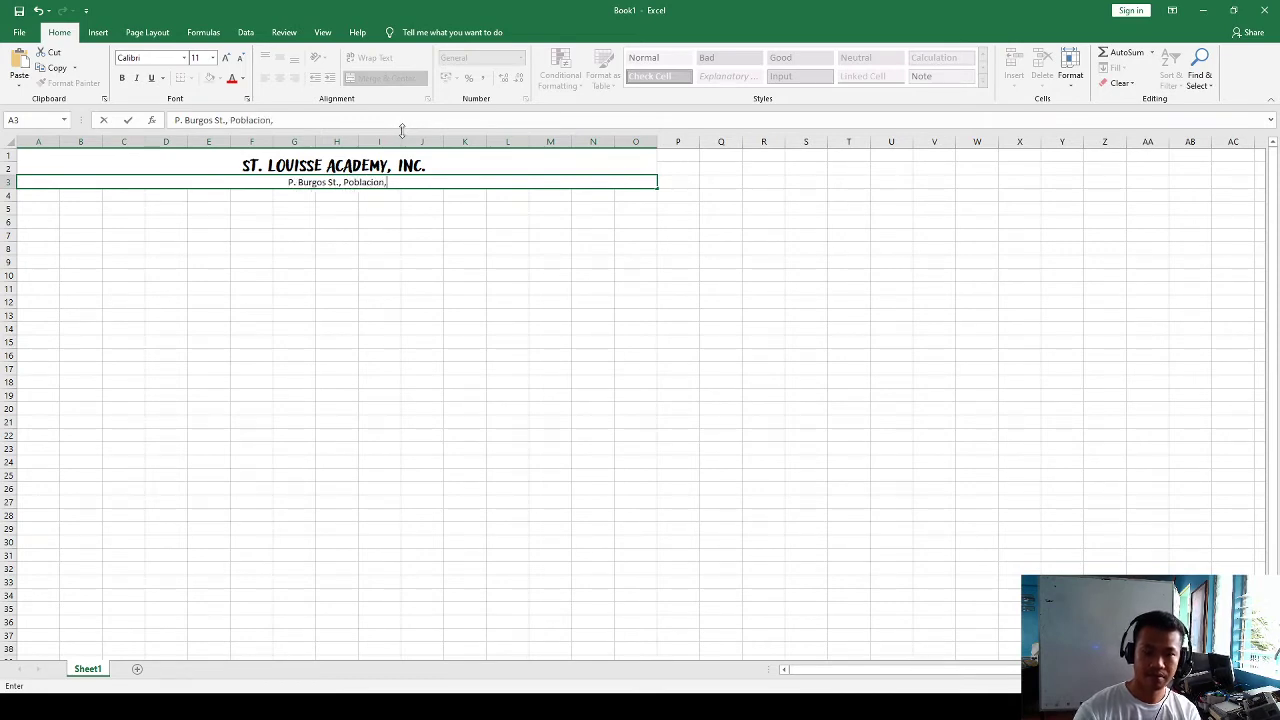
{"action": "type", "text": " Daanb"}
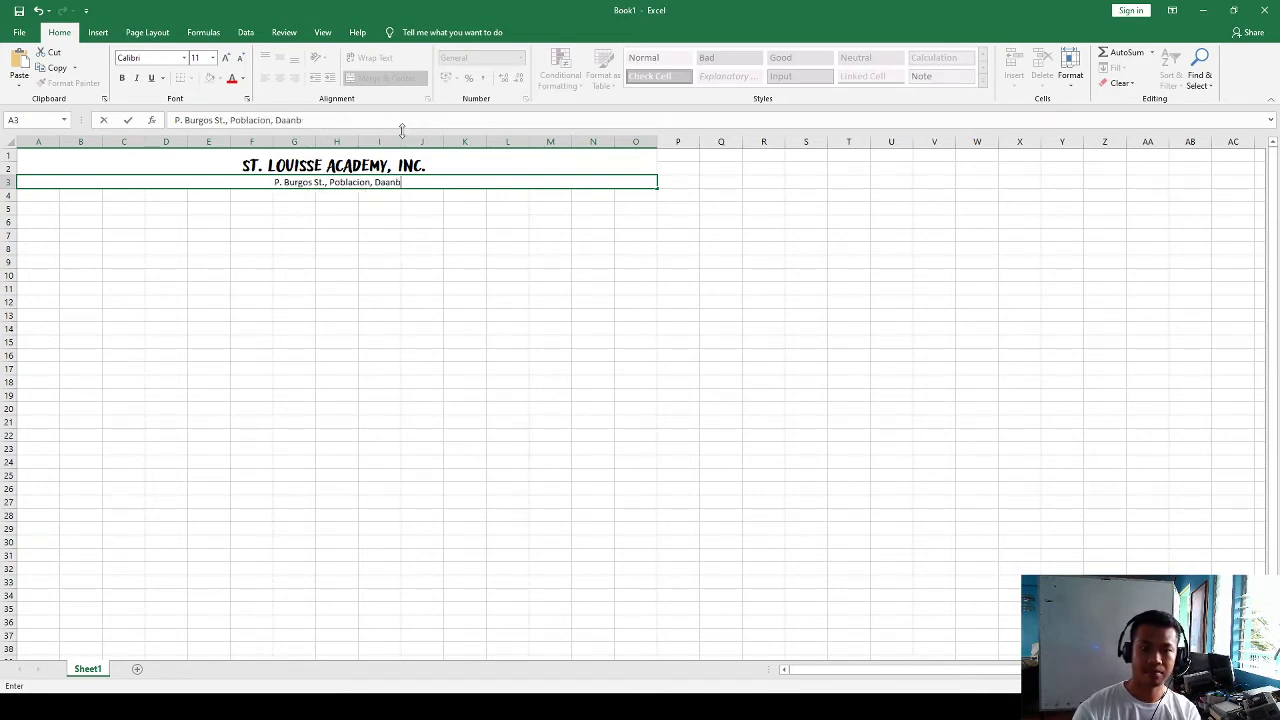
{"action": "type", "text": "antauyan"}
{"action": "key", "text": "BackSpace"}
{"action": "key", "text": "BackSpace"}
{"action": "key", "text": "BackSpace"}
{"action": "type", "text": "ya"}
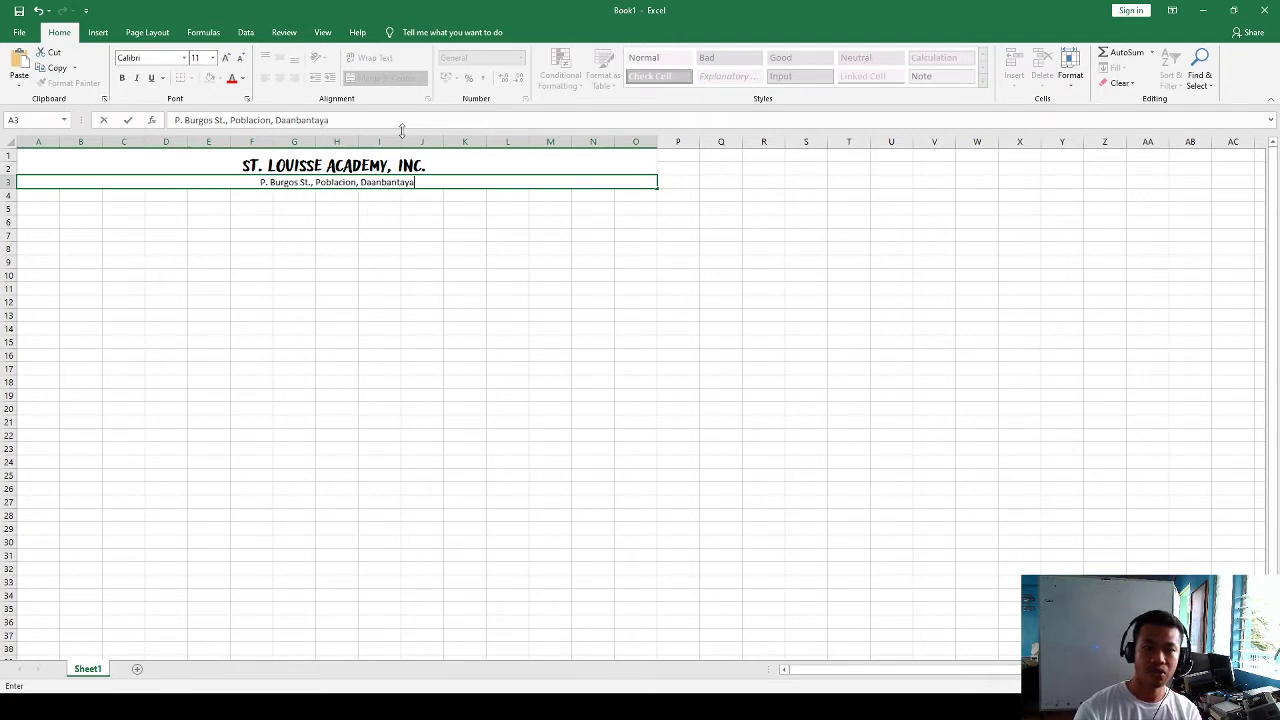
{"action": "type", "text": "n, Cebu"}
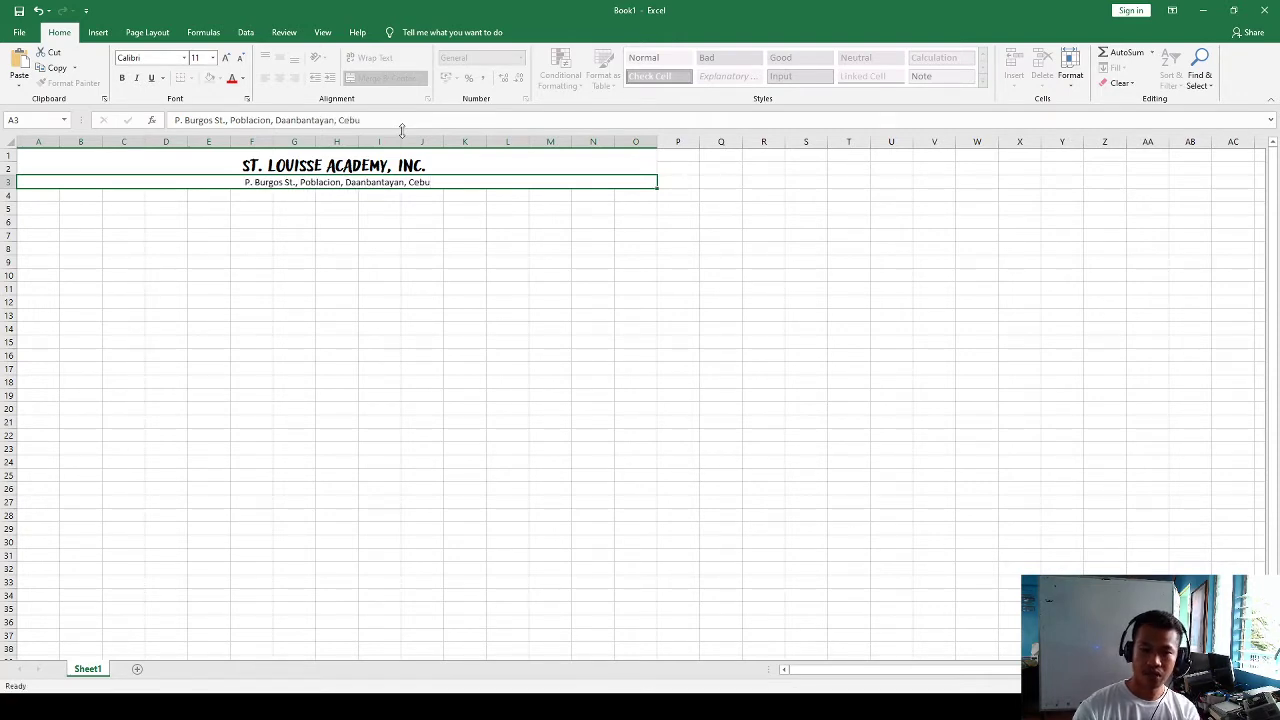
{"action": "key", "text": "Return"}
{"action": "left_click", "coordinate": [543, 381]}
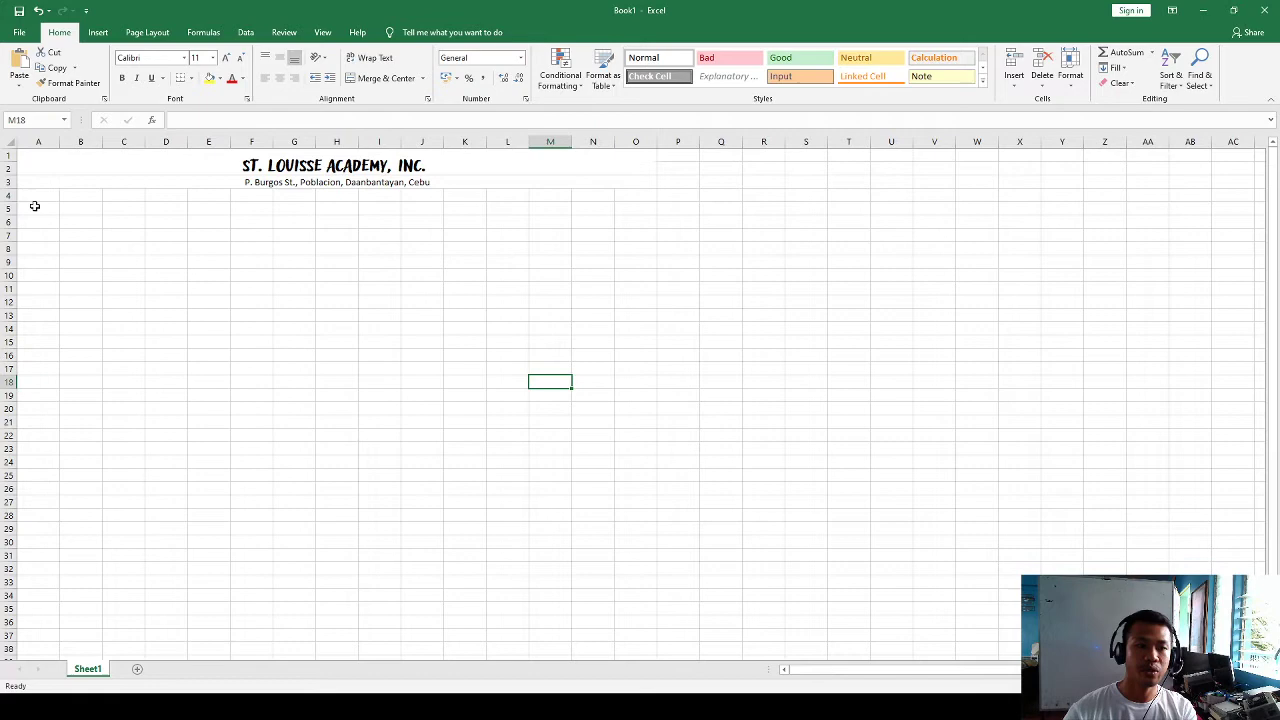
Merge and centre A5:O6 and enter the heading 'CONSOLIDATED GRADE SHEET'.
{"action": "left_click_drag", "start_coordinate": [34, 206], "coordinate": [623, 219]}
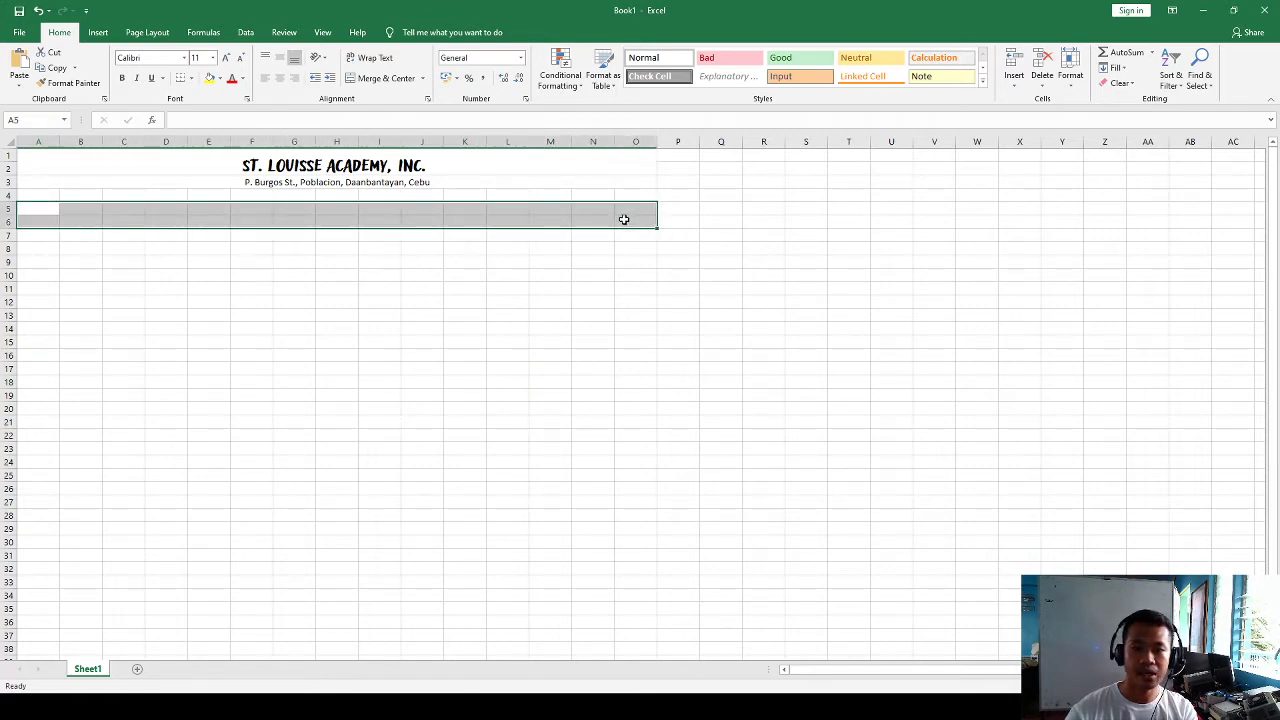
{"action": "left_click", "coordinate": [378, 78]}
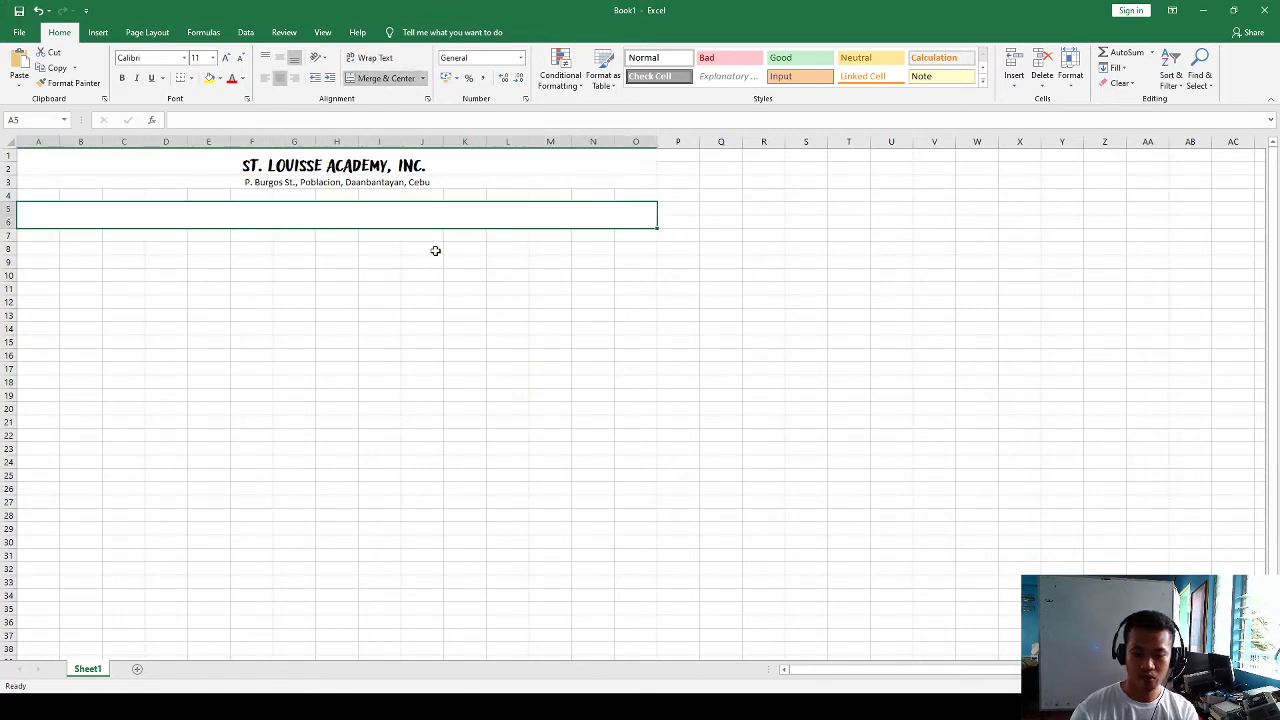
{"action": "type", "text": "con"}
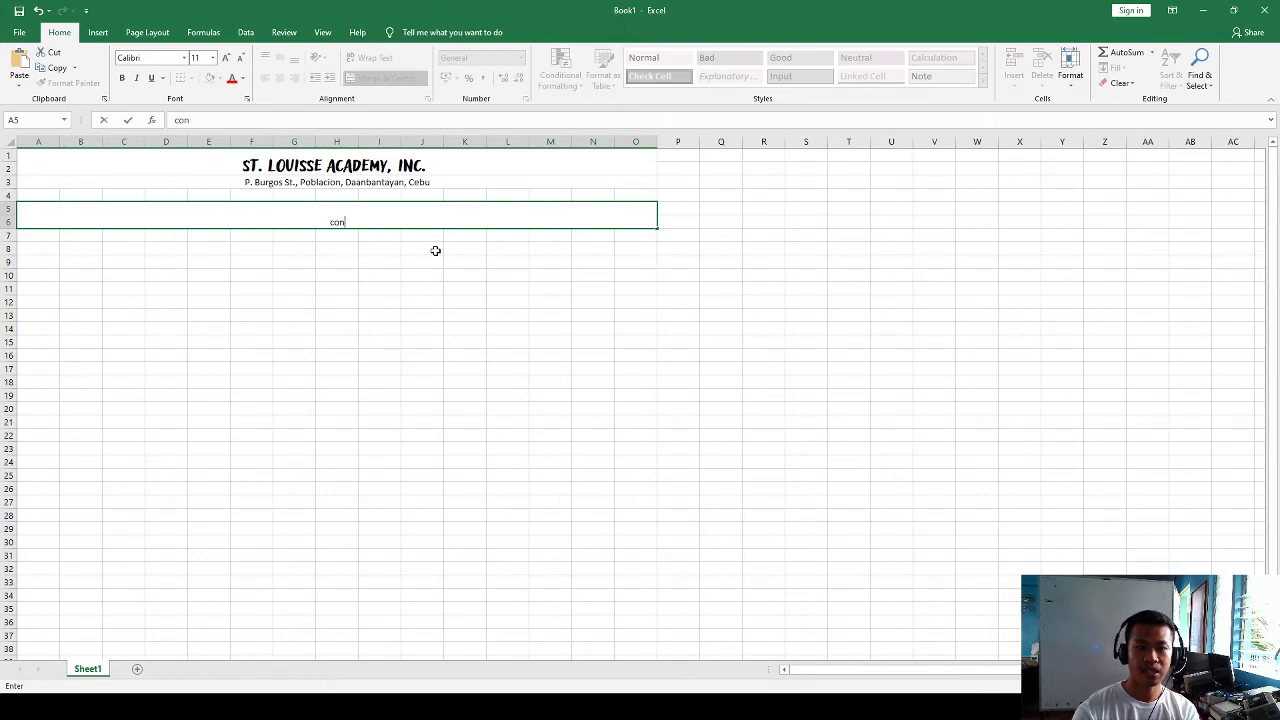
{"action": "type", "text": "CONSOLI"}
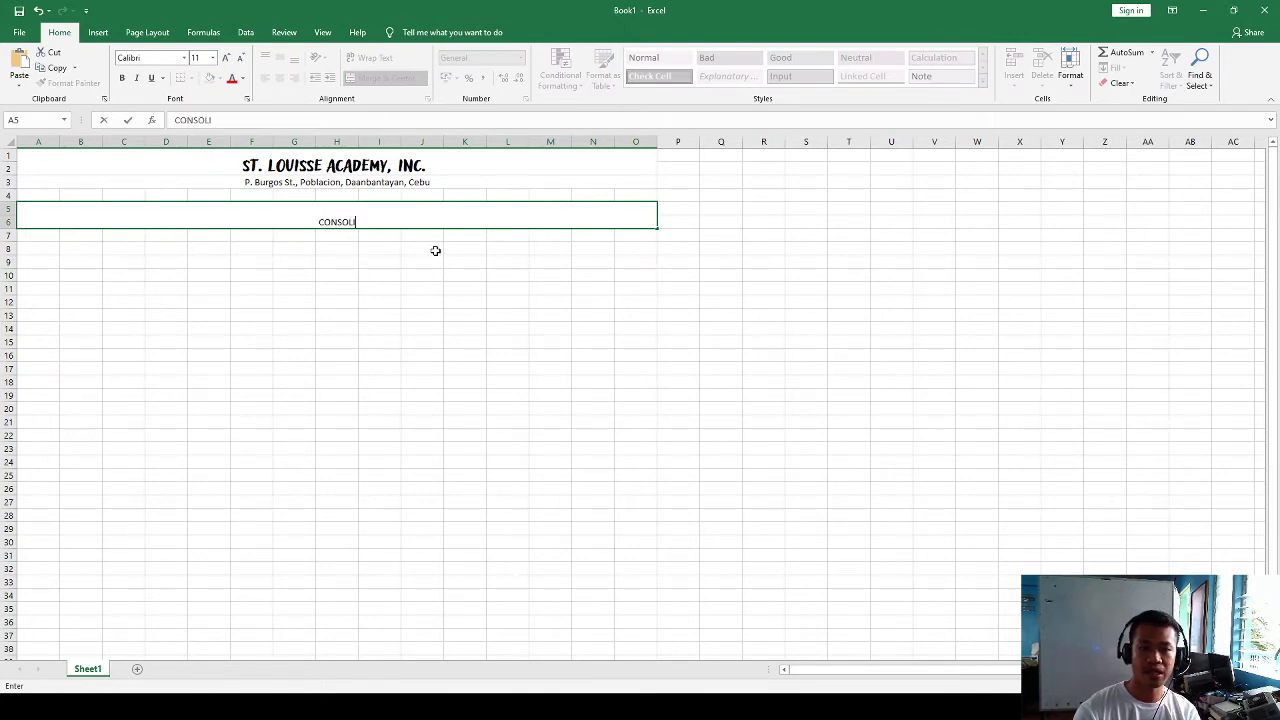
{"action": "type", "text": "DATEDS"}
{"action": "key", "text": "BackSpace"}
{"action": "type", "text": "GRADE"}
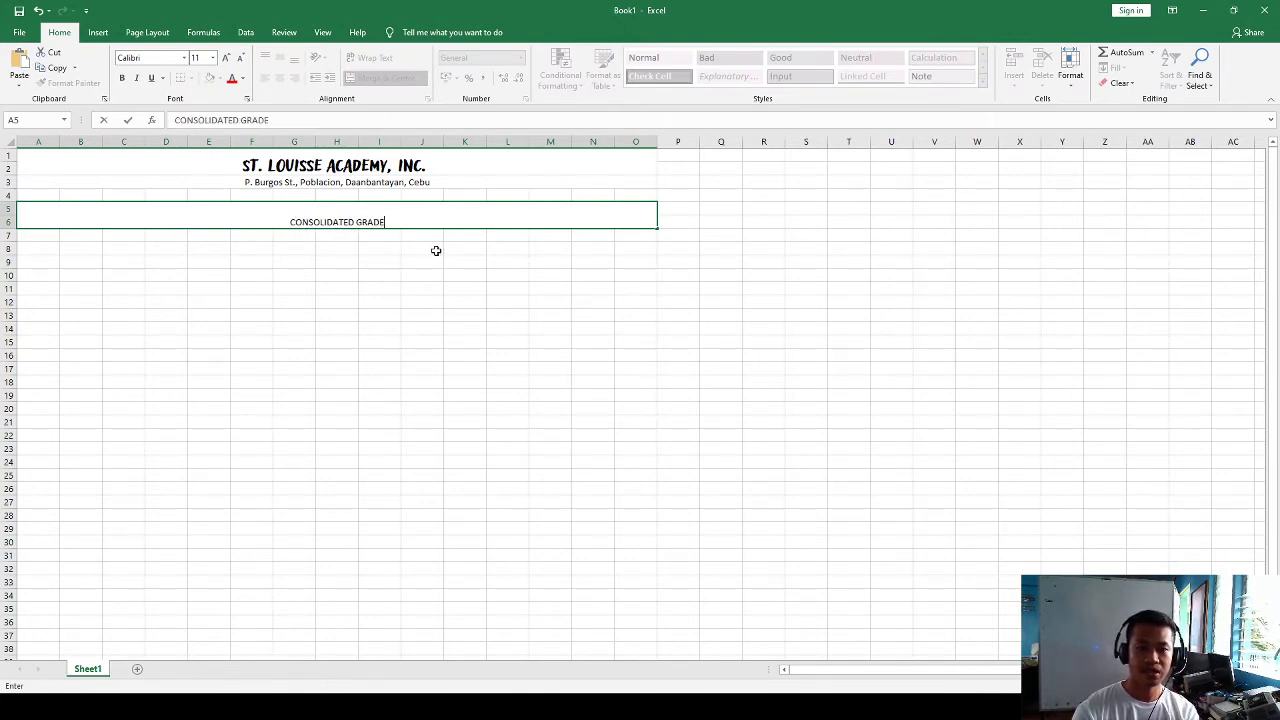
{"action": "type", "text": " SHEET"}
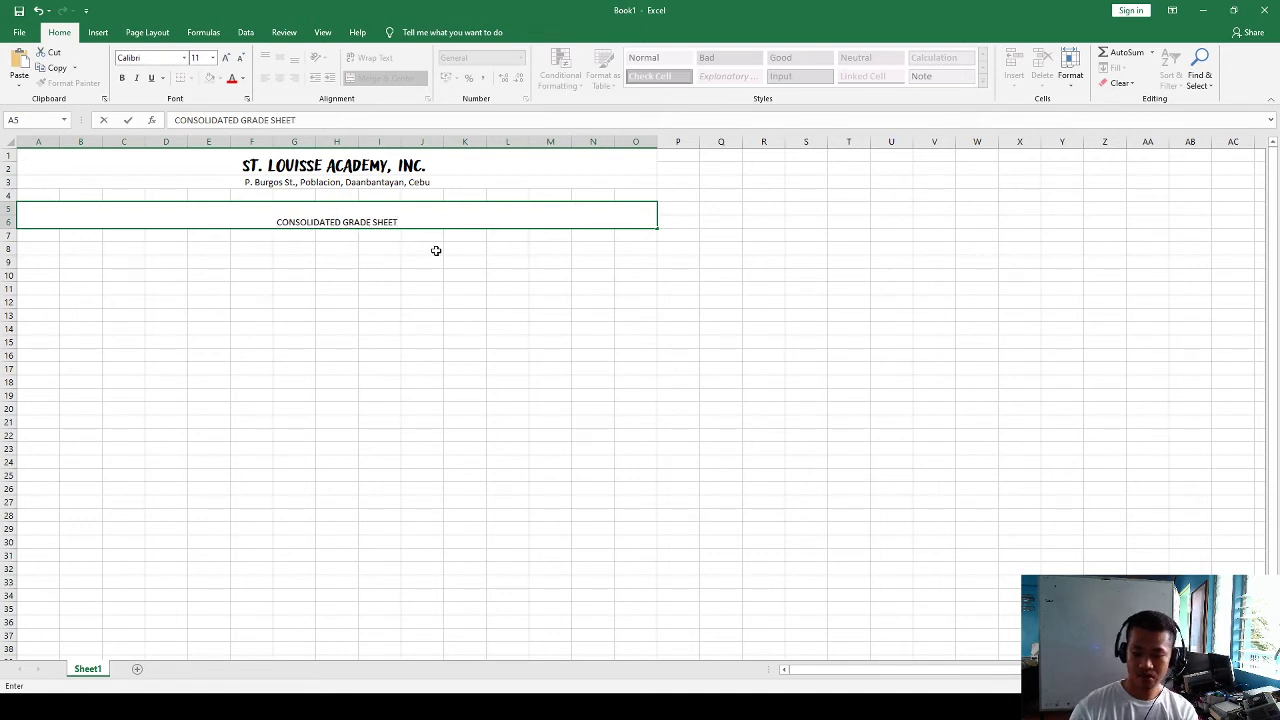
{"action": "key", "text": "Return"}
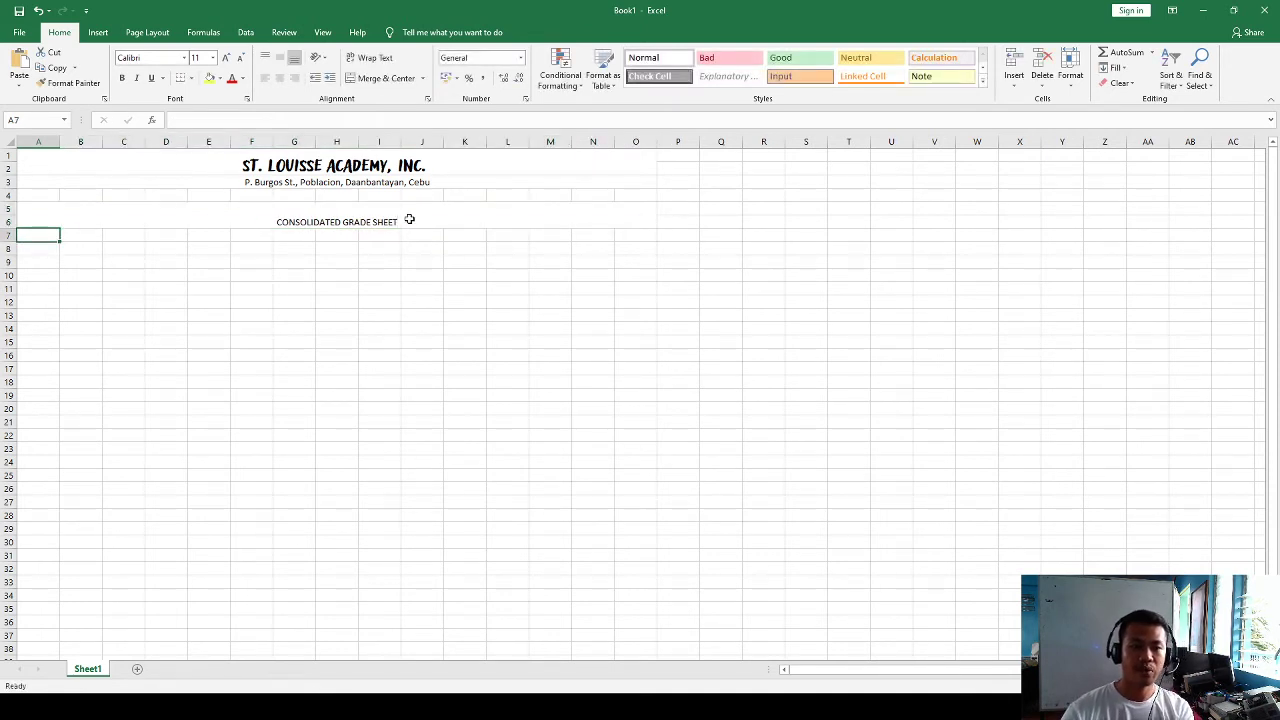
Make the heading bold and one font size larger.
{"action": "left_click", "coordinate": [409, 219]}
{"action": "left_click", "coordinate": [121, 78]}
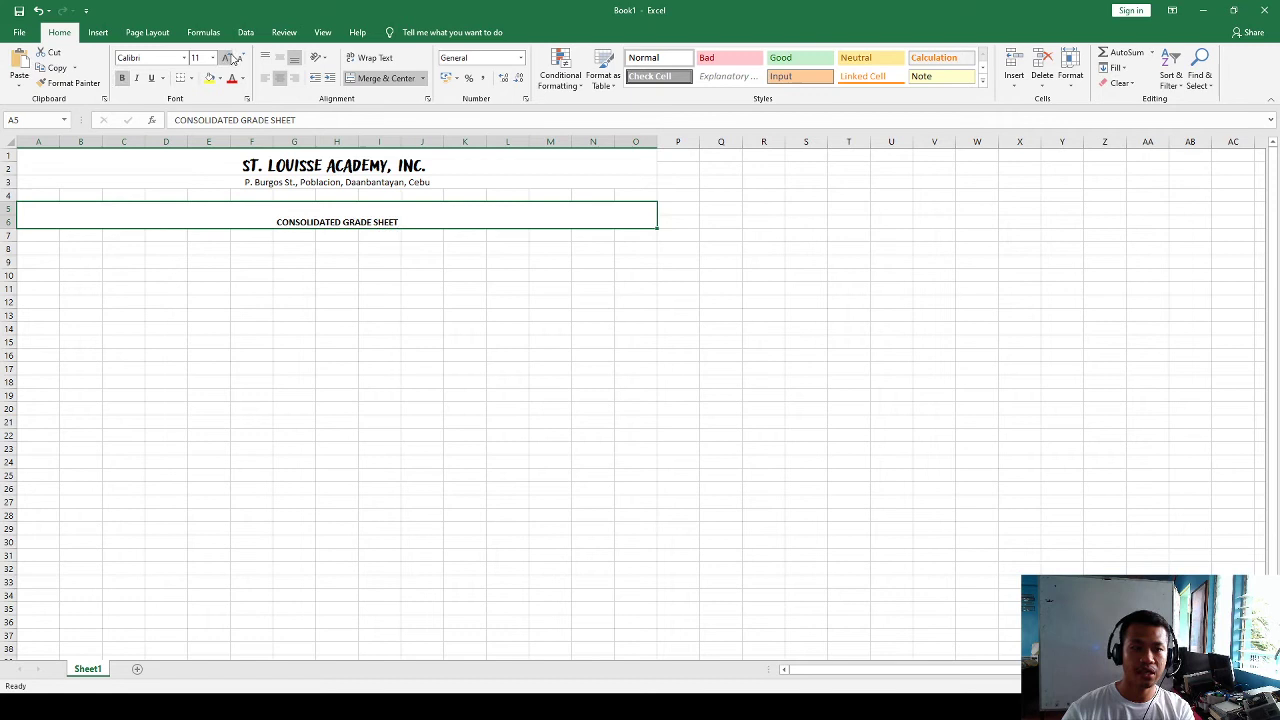
{"action": "left_click", "coordinate": [226, 57]}
{"action": "left_click", "coordinate": [226, 57]}
{"action": "left_click", "coordinate": [241, 58]}
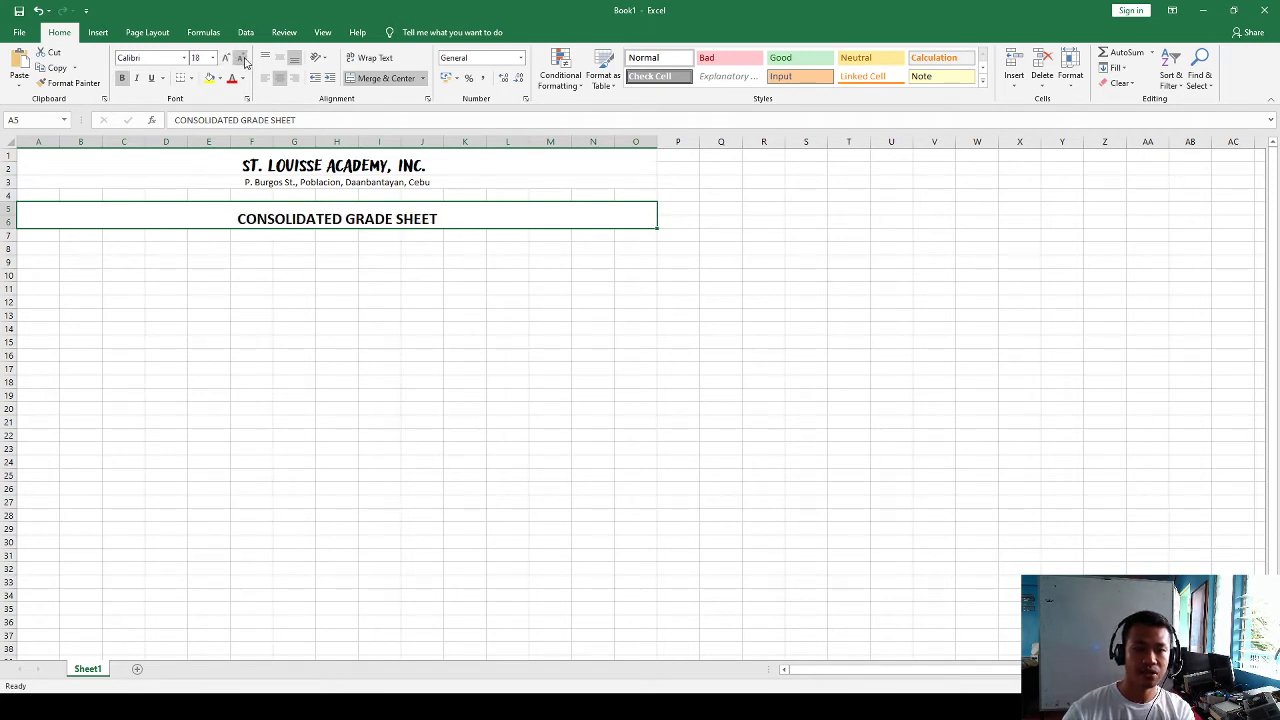
{"action": "left_click", "coordinate": [507, 366]}
Click among the cells in the rows below the heading.
{"action": "left_click", "coordinate": [258, 300]}
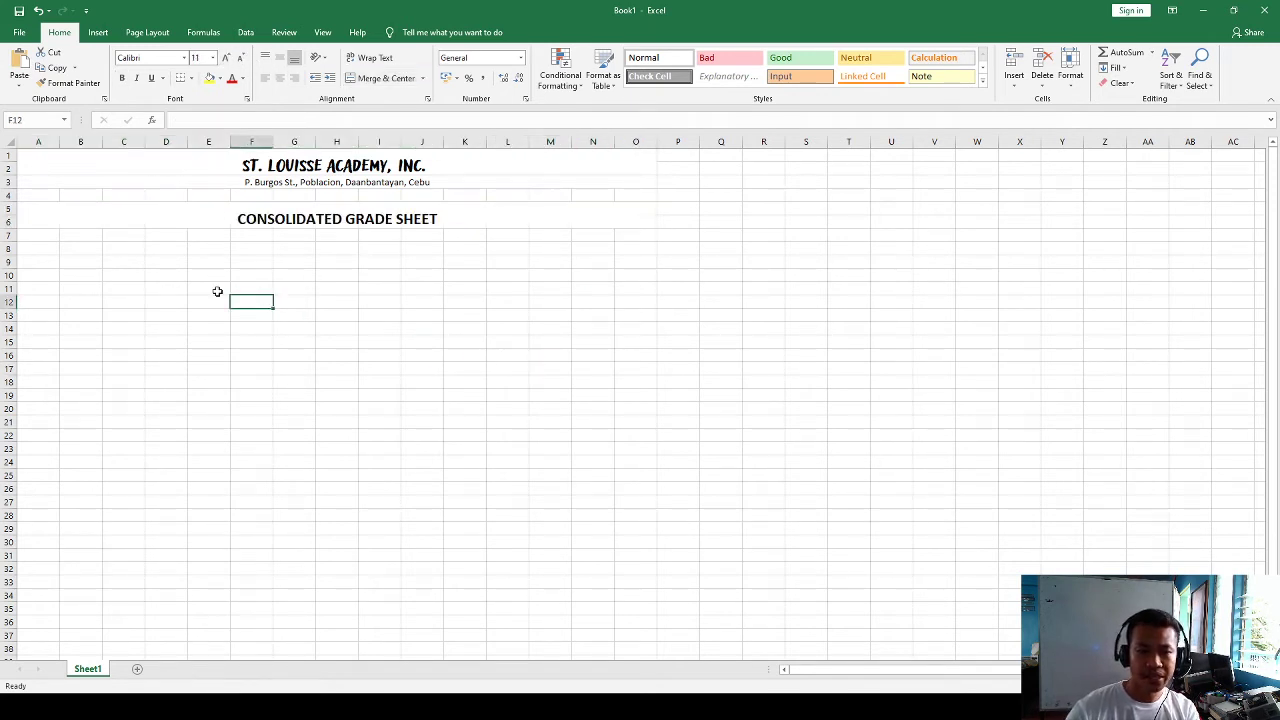
{"action": "left_click", "coordinate": [40, 246]}
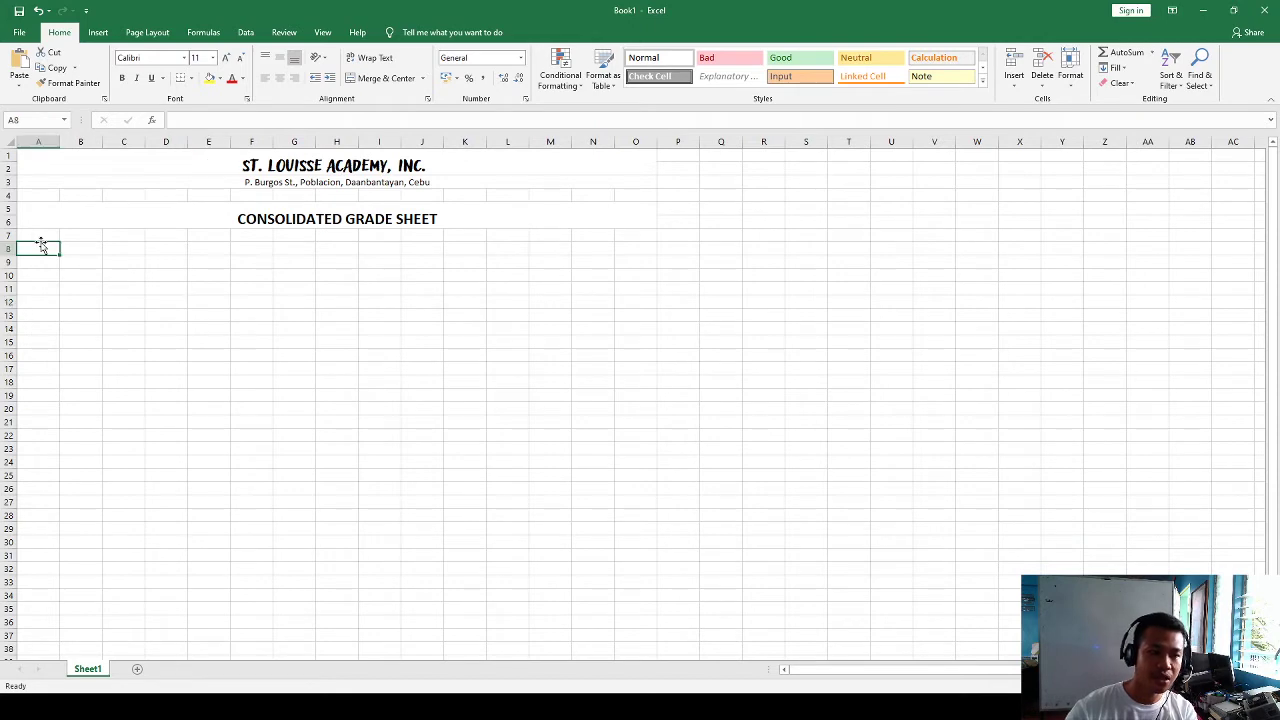
{"action": "left_click", "coordinate": [232, 328]}
{"action": "left_click", "coordinate": [40, 237]}
{"action": "left_click", "coordinate": [83, 283]}
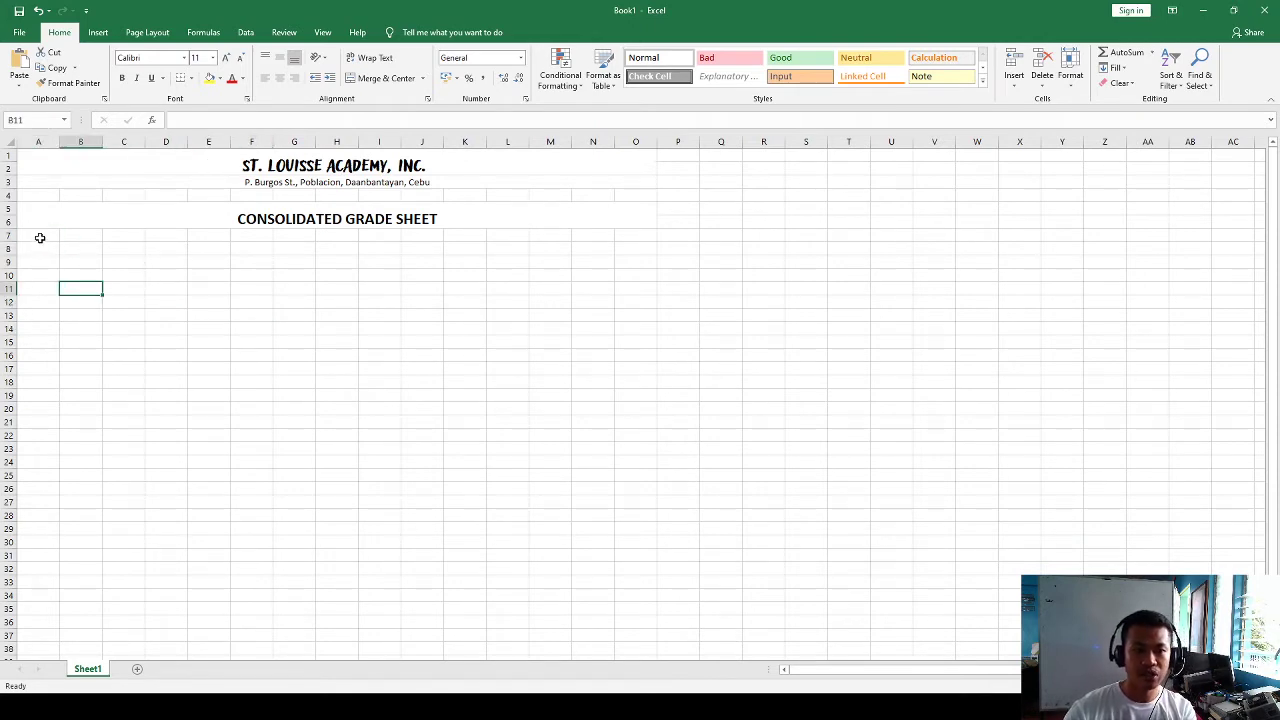
{"action": "left_click", "coordinate": [40, 237]}
{"action": "left_click", "coordinate": [123, 301]}
Enter the SUBJECT: label in A8 and give it a border.
{"action": "left_click", "coordinate": [150, 218]}
{"action": "left_click", "coordinate": [123, 288]}
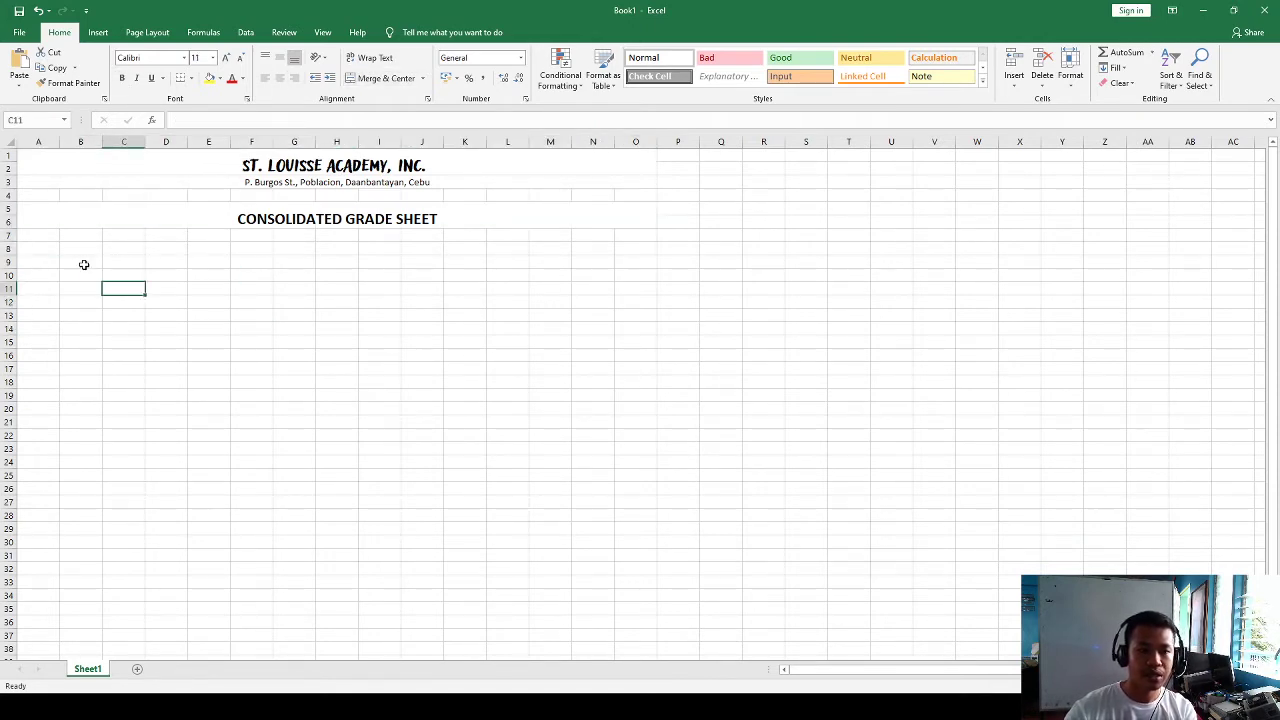
{"action": "left_click", "coordinate": [44, 250]}
{"action": "type", "text": "Sub"}
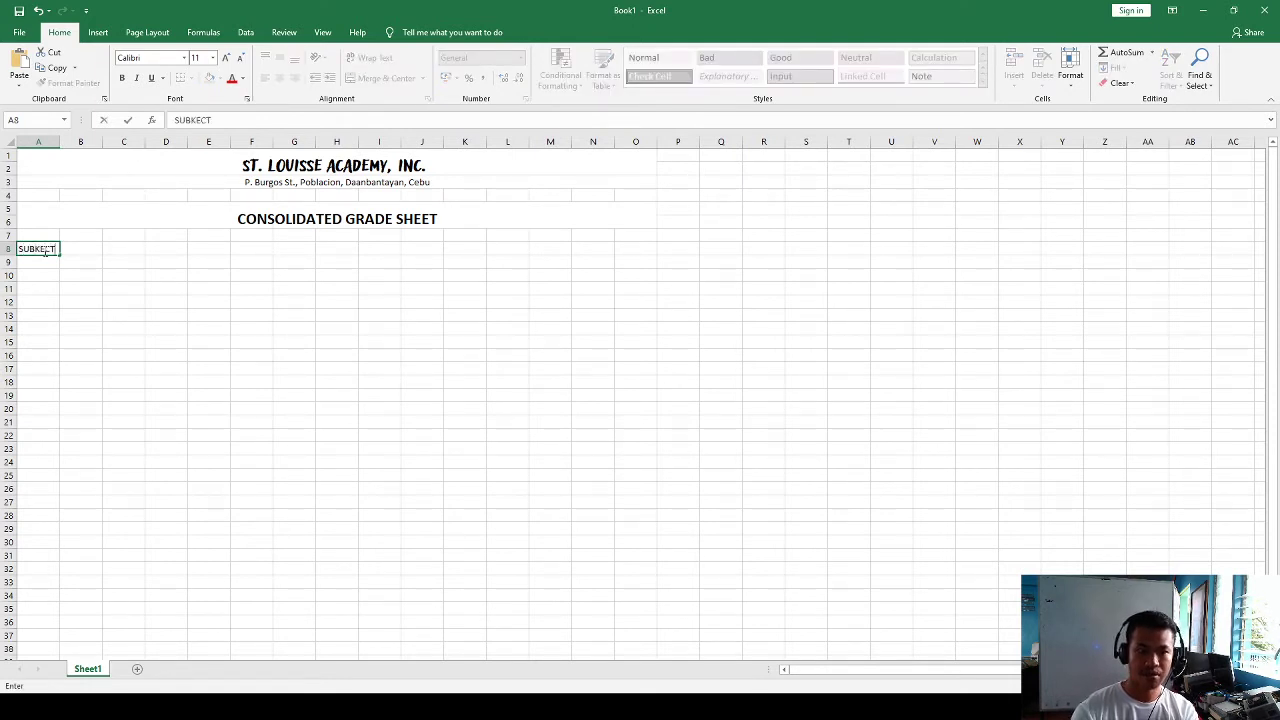
{"action": "key", "text": "BackSpace"}
{"action": "key", "text": "BackSpace"}
{"action": "key", "text": "BackSpace"}
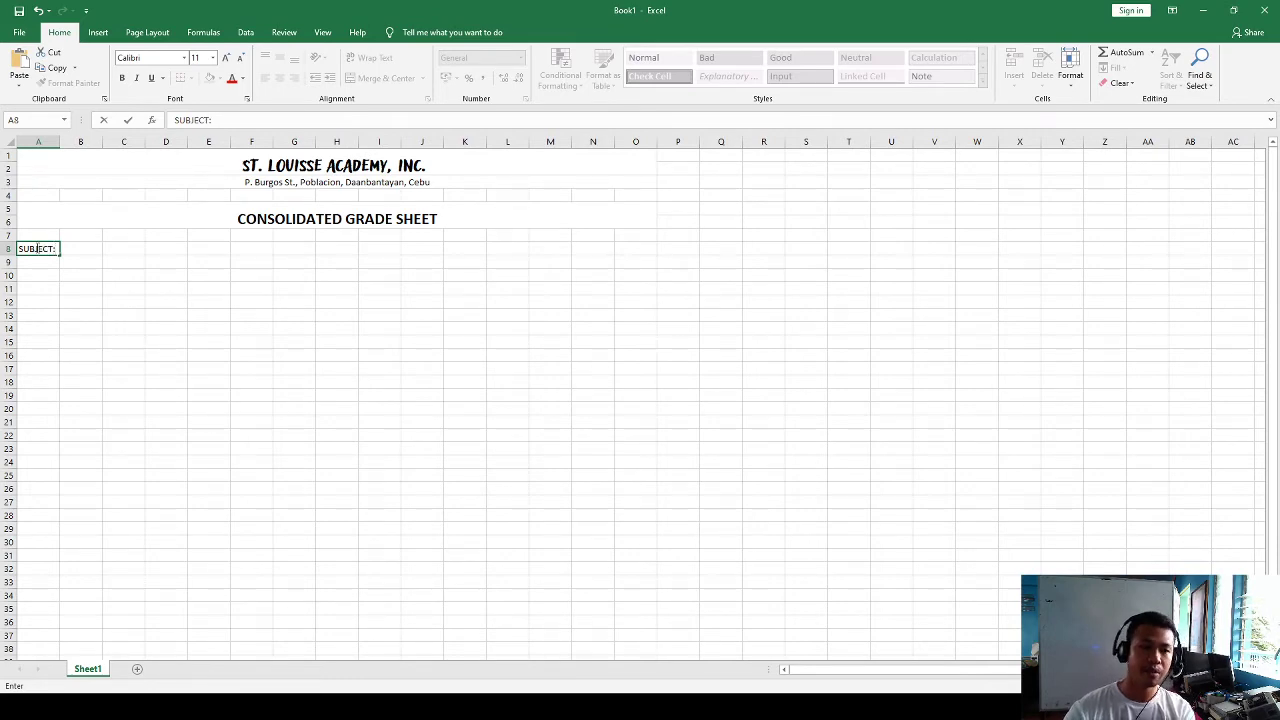
{"action": "left_click", "coordinate": [50, 289]}
{"action": "left_click", "coordinate": [37, 249]}
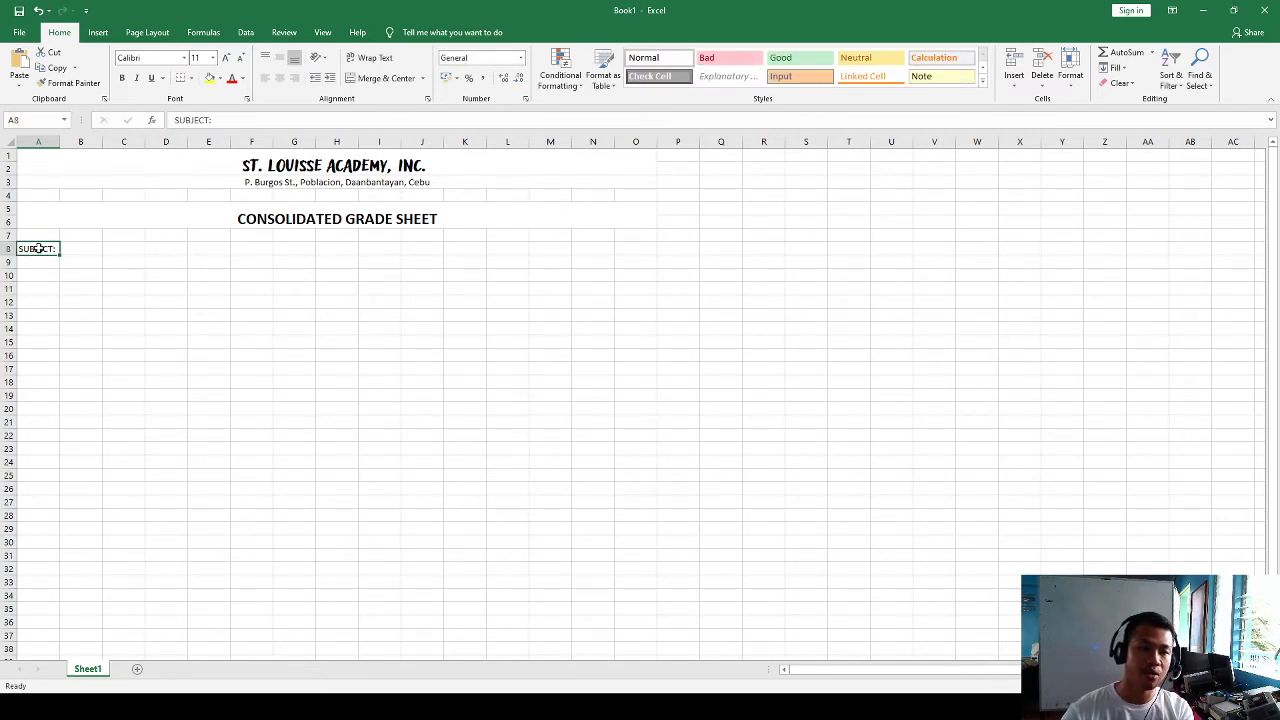
{"action": "left_click_drag", "start_coordinate": [37, 249], "coordinate": [120, 246]}
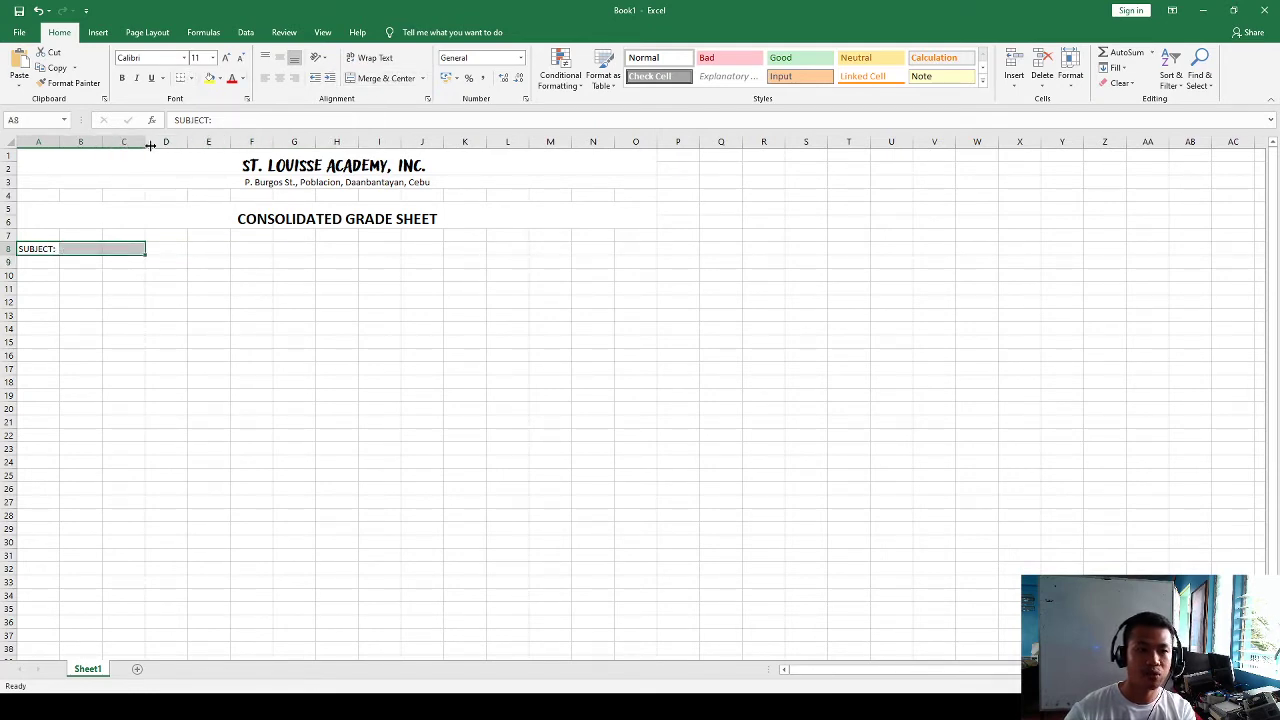
{"action": "left_click_drag", "start_coordinate": [110, 288], "coordinate": [78, 287]}
{"action": "left_click", "coordinate": [46, 254]}
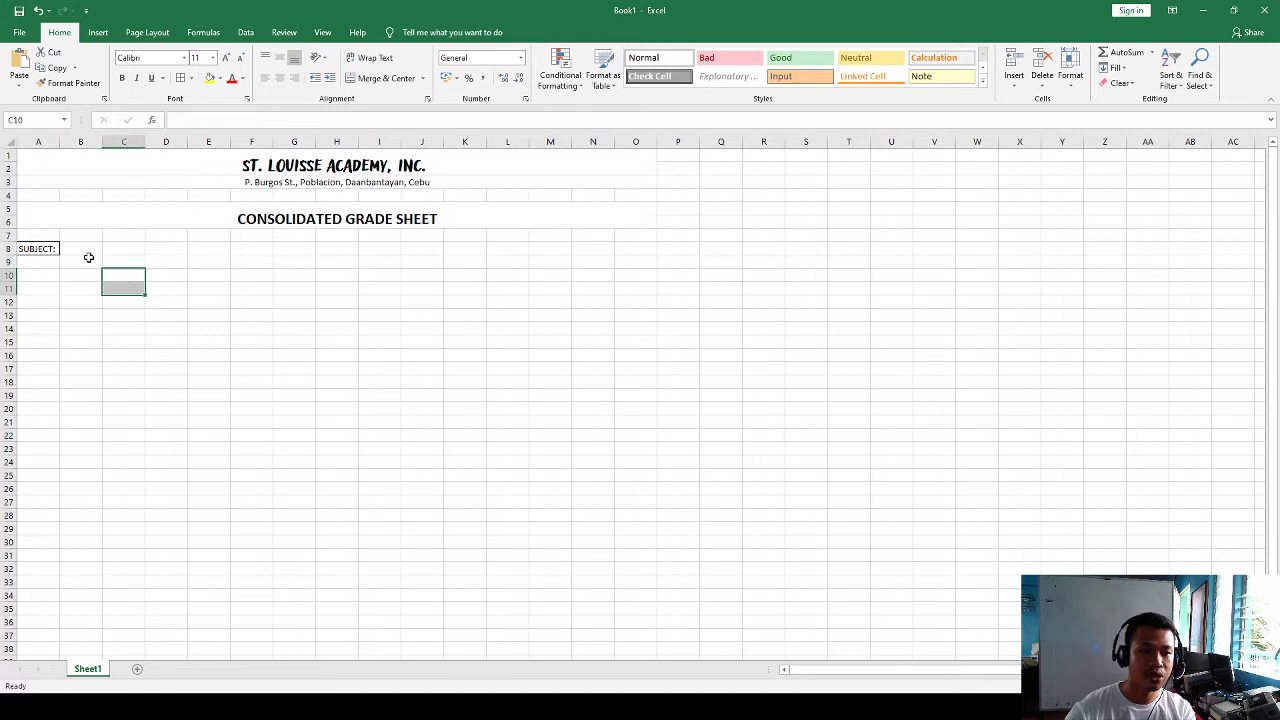
Merge B8:C8 and enter ICT as the subject.
{"action": "left_click_drag", "start_coordinate": [82, 249], "coordinate": [112, 248]}
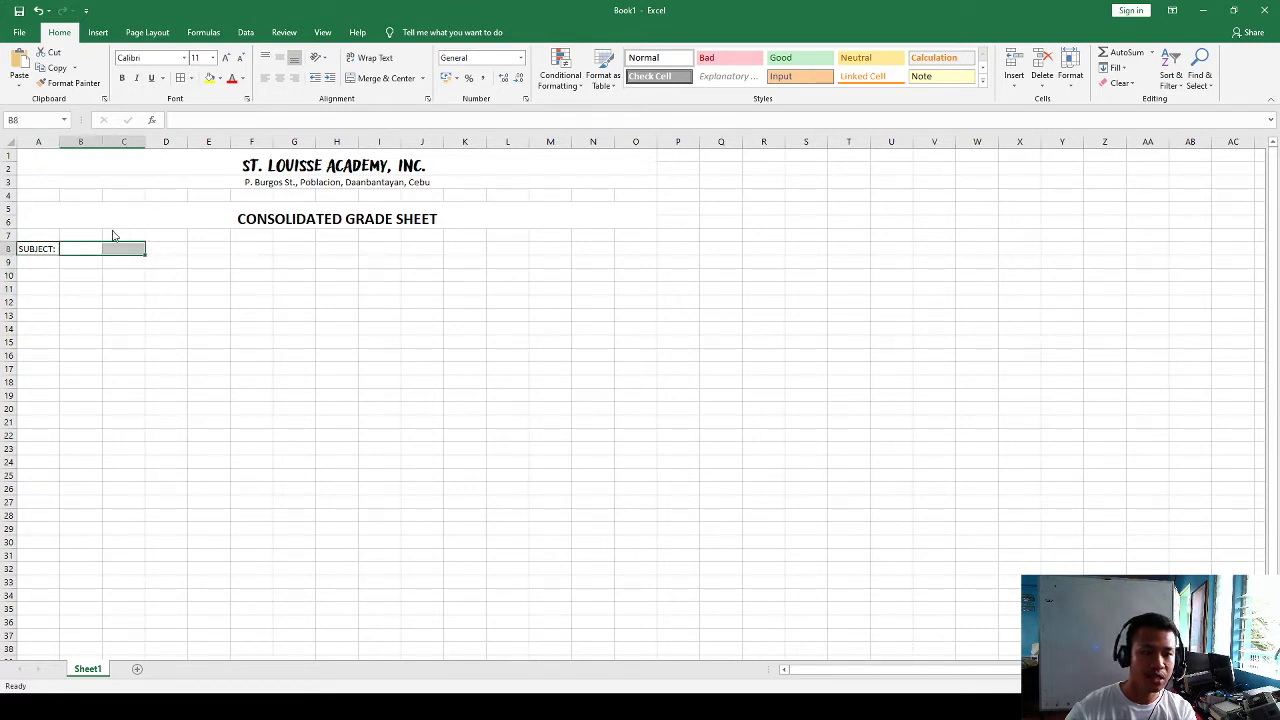
{"action": "left_click", "coordinate": [372, 78]}
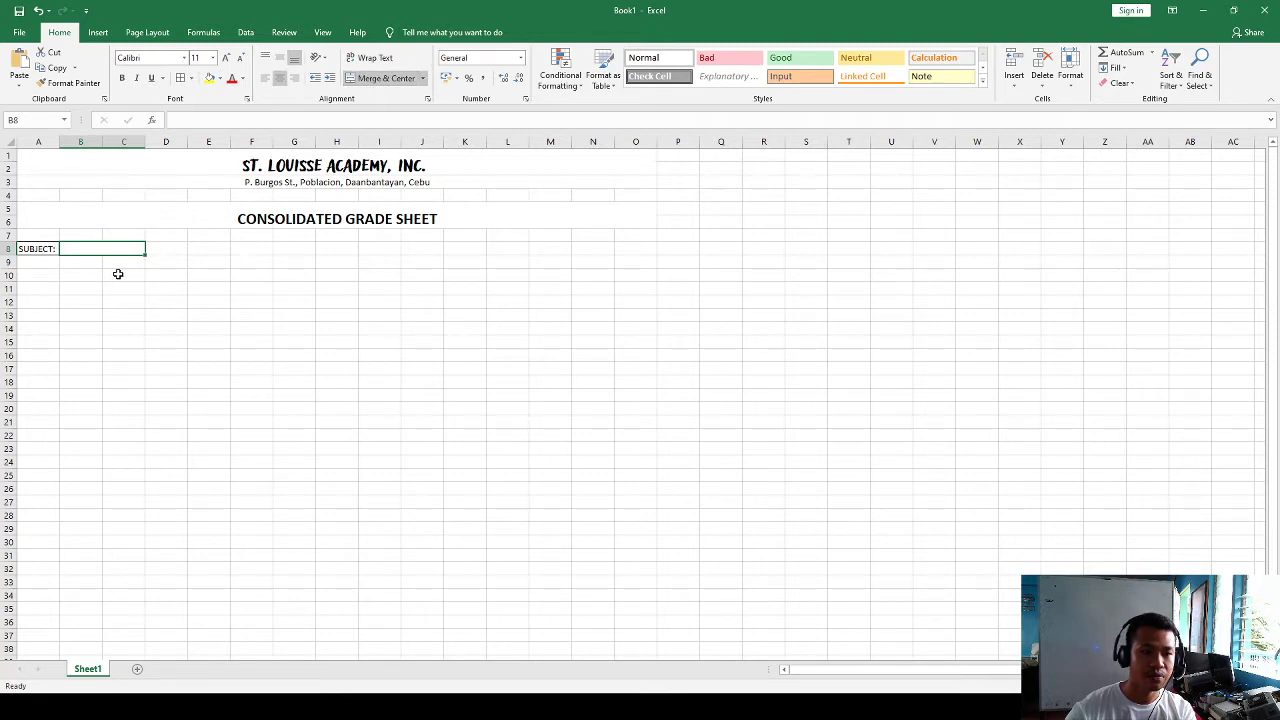
{"action": "type", "text": "ICT"}
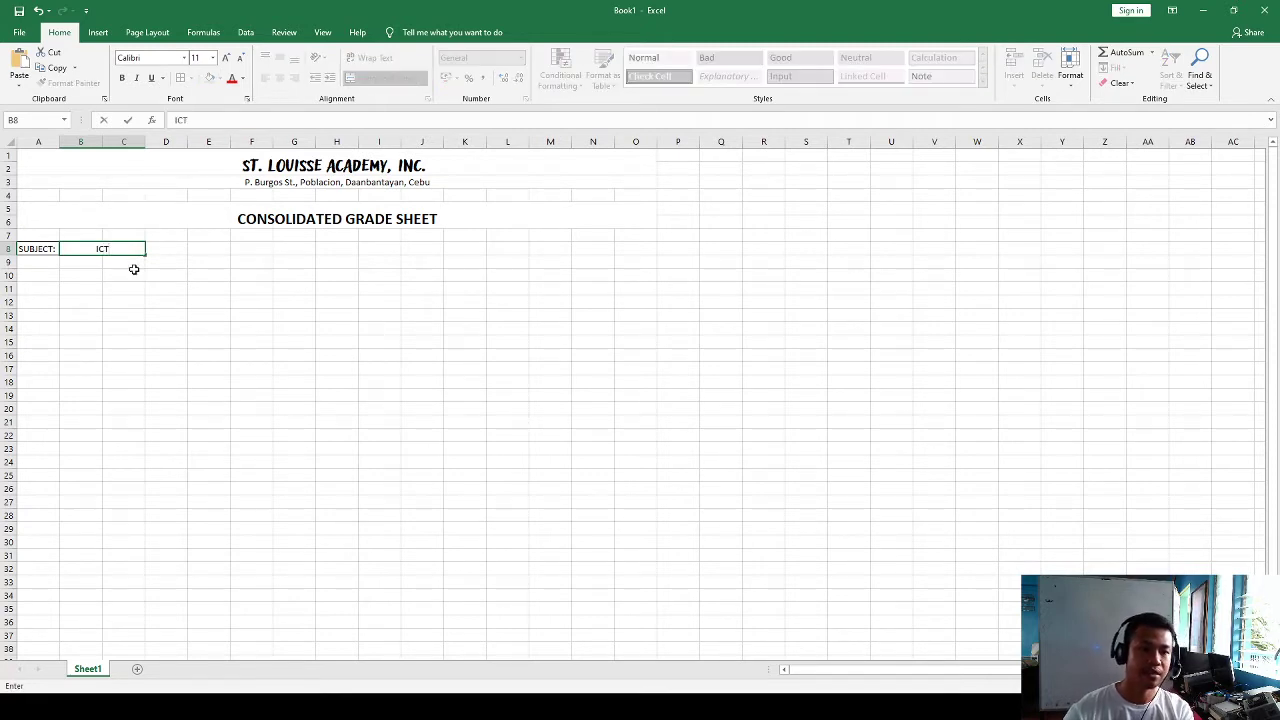
{"action": "left_click", "coordinate": [222, 338]}
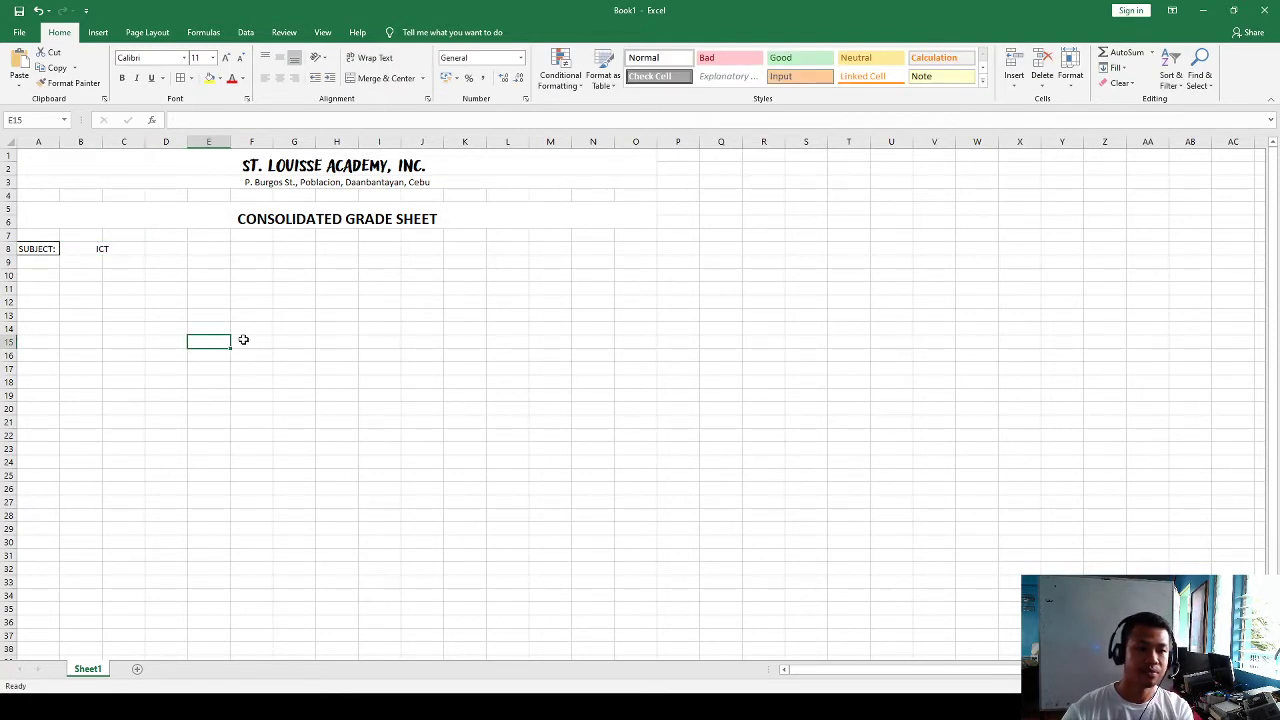
{"action": "left_click", "coordinate": [97, 248]}
Enter the Level: label in E8.
{"action": "left_click", "coordinate": [198, 251]}
{"action": "type", "text": "Level:"}
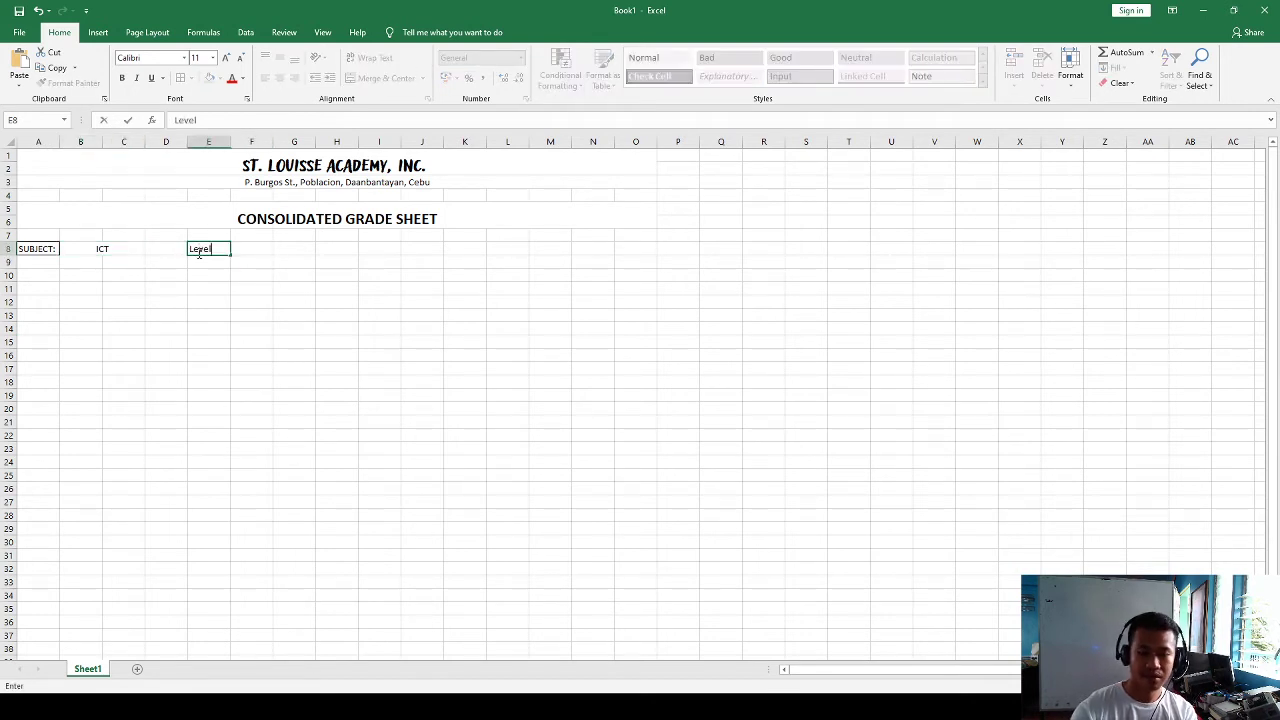
{"action": "left_click", "coordinate": [248, 368]}
{"action": "left_click", "coordinate": [208, 250]}
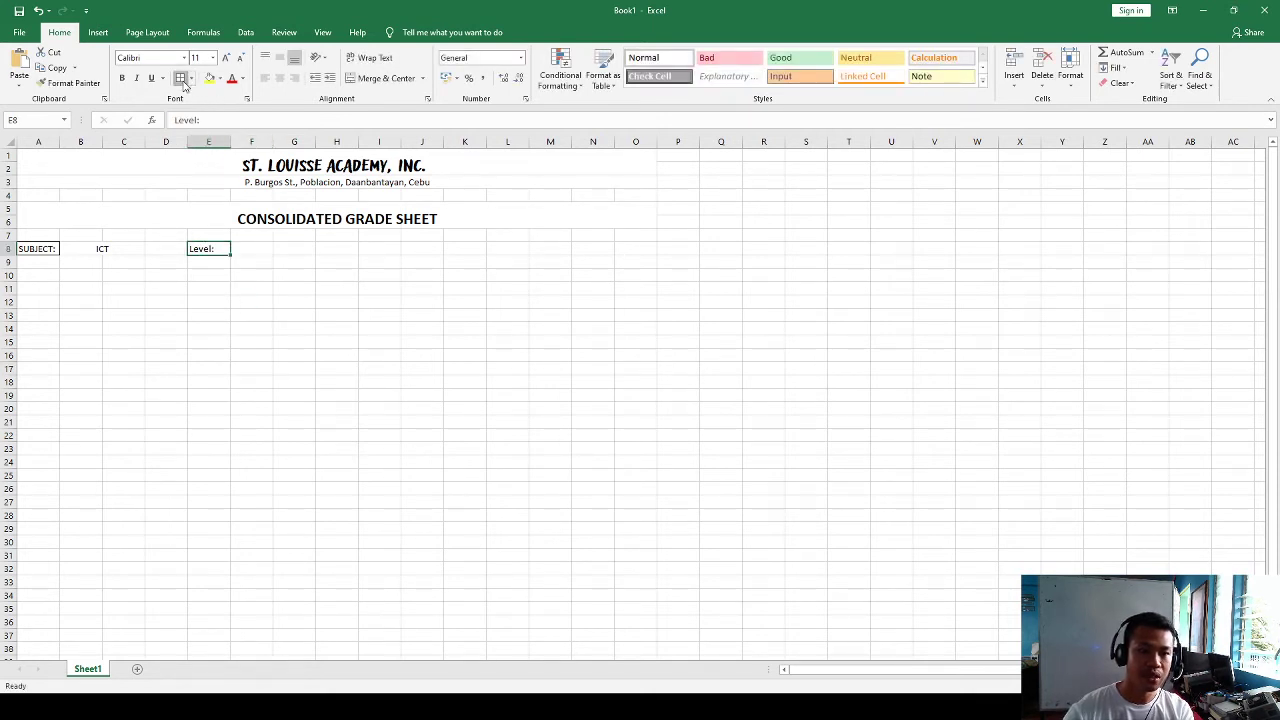
{"action": "left_click", "coordinate": [88, 253]}
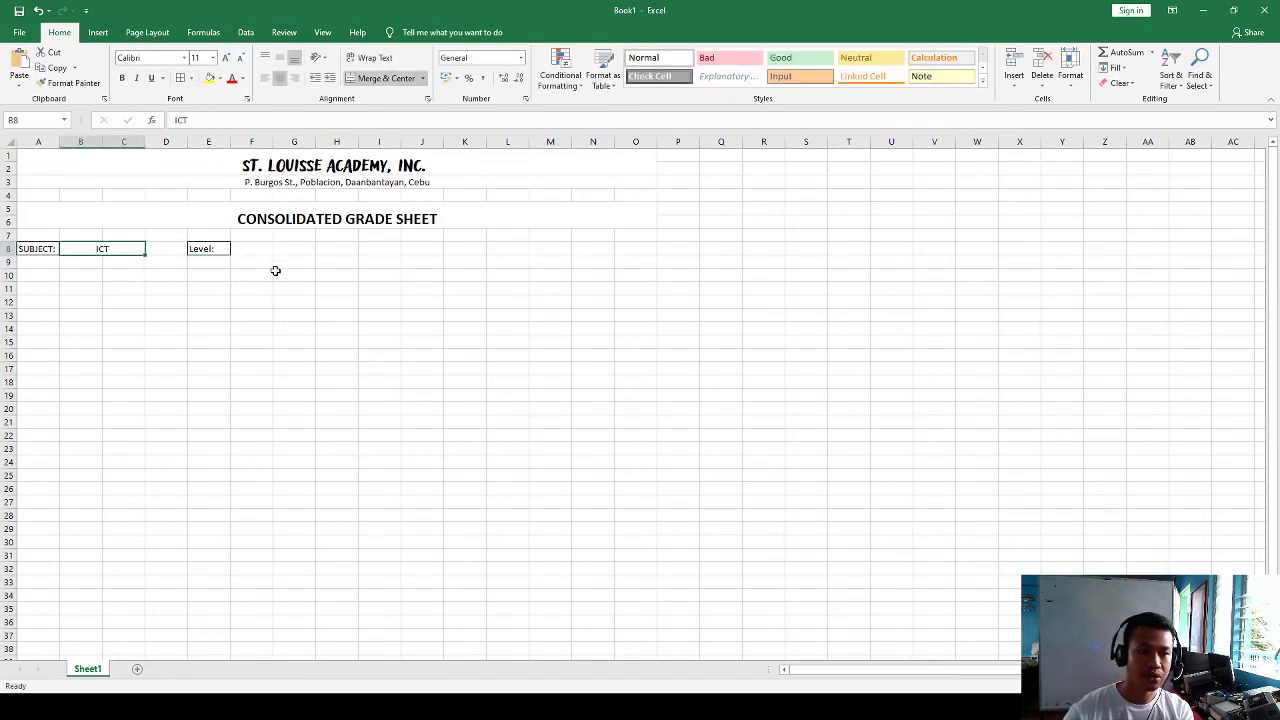
Merge F8:G8 and enter GRADE 10 B as the level.
{"action": "left_click_drag", "start_coordinate": [252, 249], "coordinate": [300, 249]}
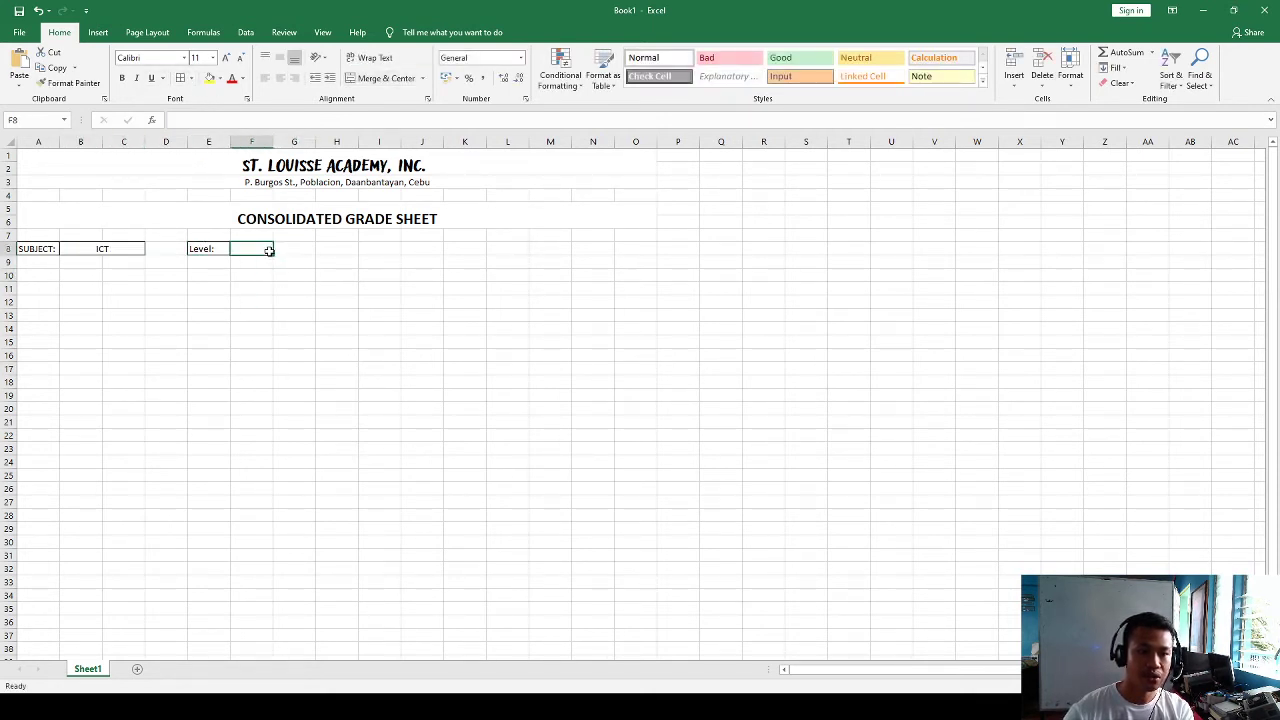
{"action": "left_click", "coordinate": [380, 78]}
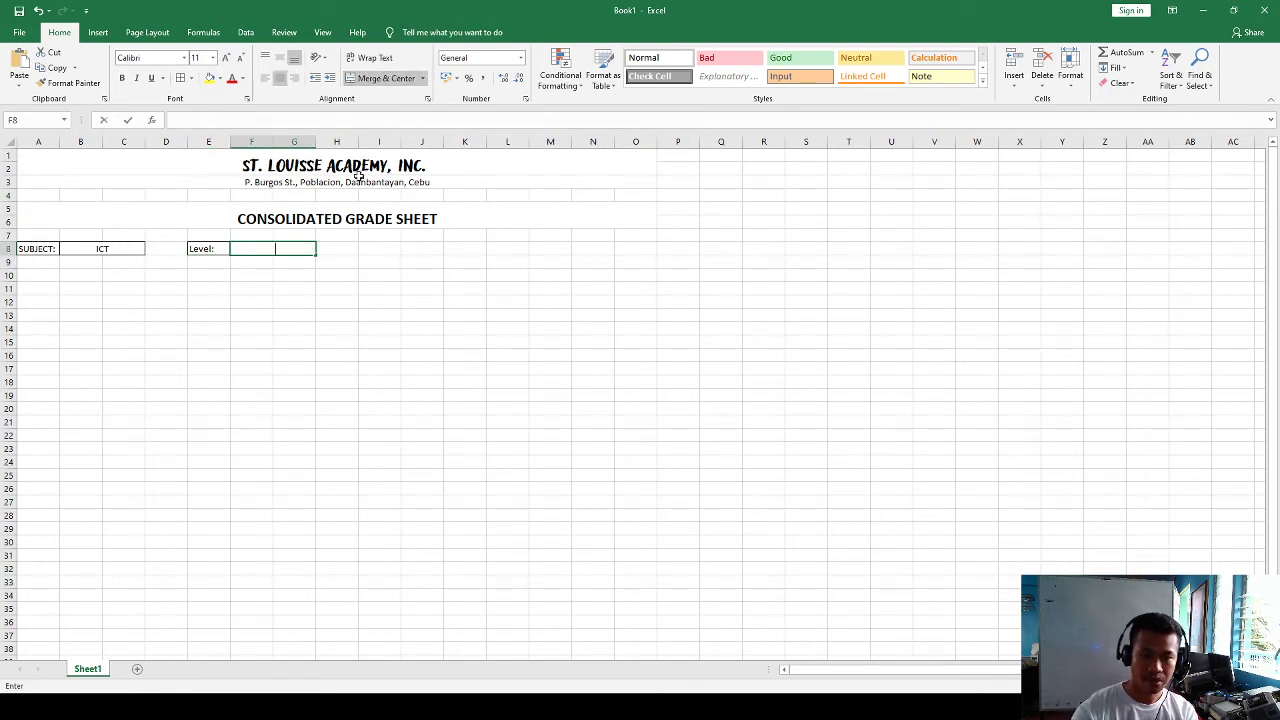
{"action": "type", "text": "grad"}
{"action": "key", "text": "BackSpace"}
{"action": "key", "text": "BackSpace"}
{"action": "key", "text": "BackSpace"}
{"action": "key", "text": "BackSpace"}
{"action": "type", "text": "GR"}
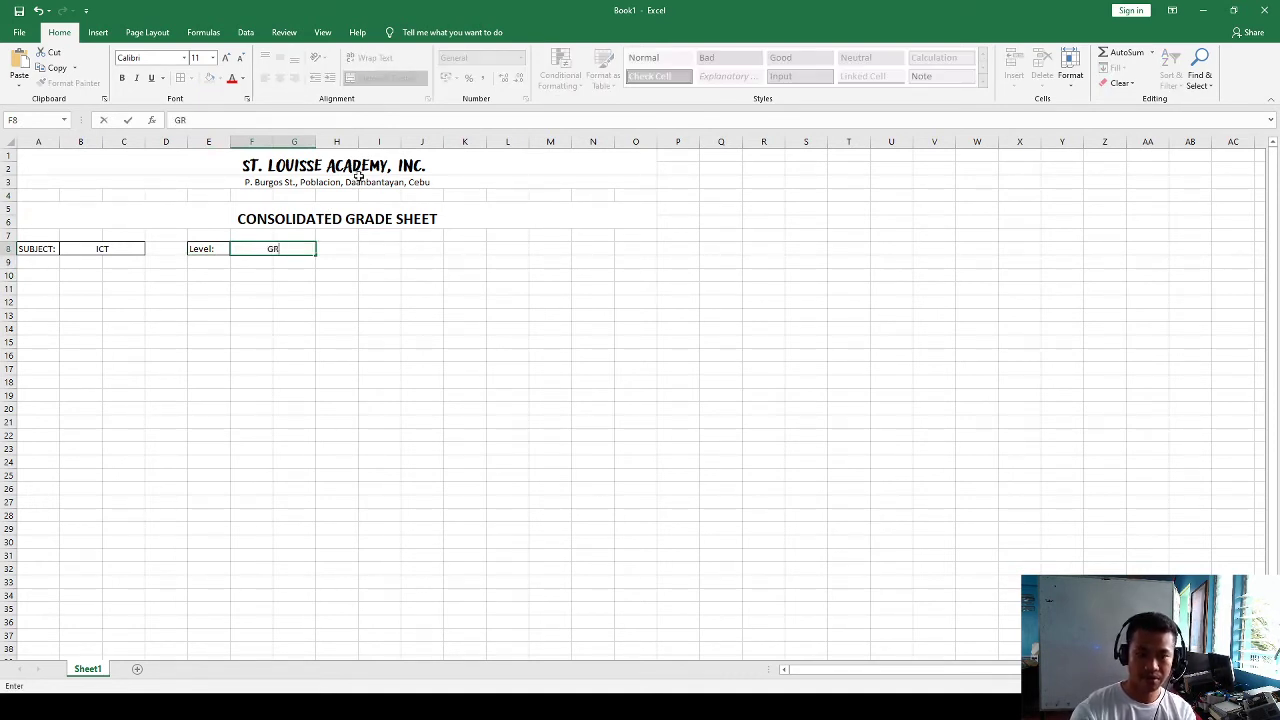
{"action": "type", "text": "ADE 10"}
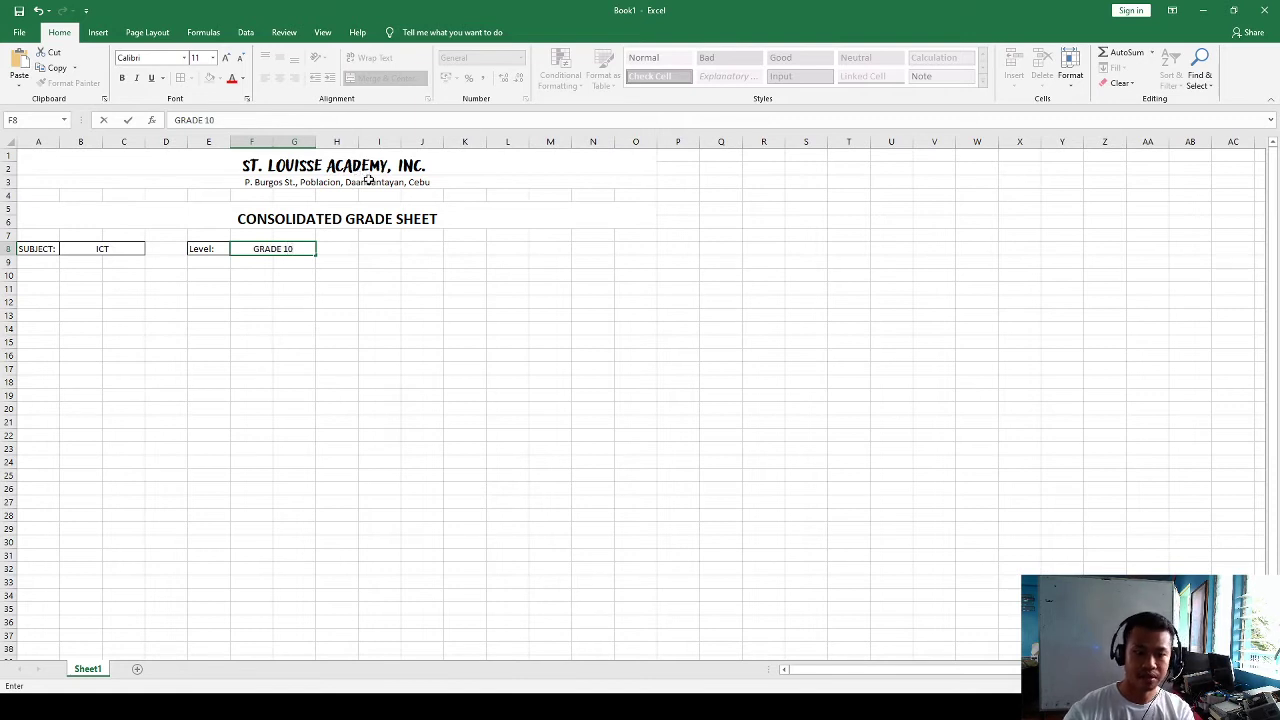
{"action": "type", "text": " B"}
{"action": "left_click", "coordinate": [504, 296]}
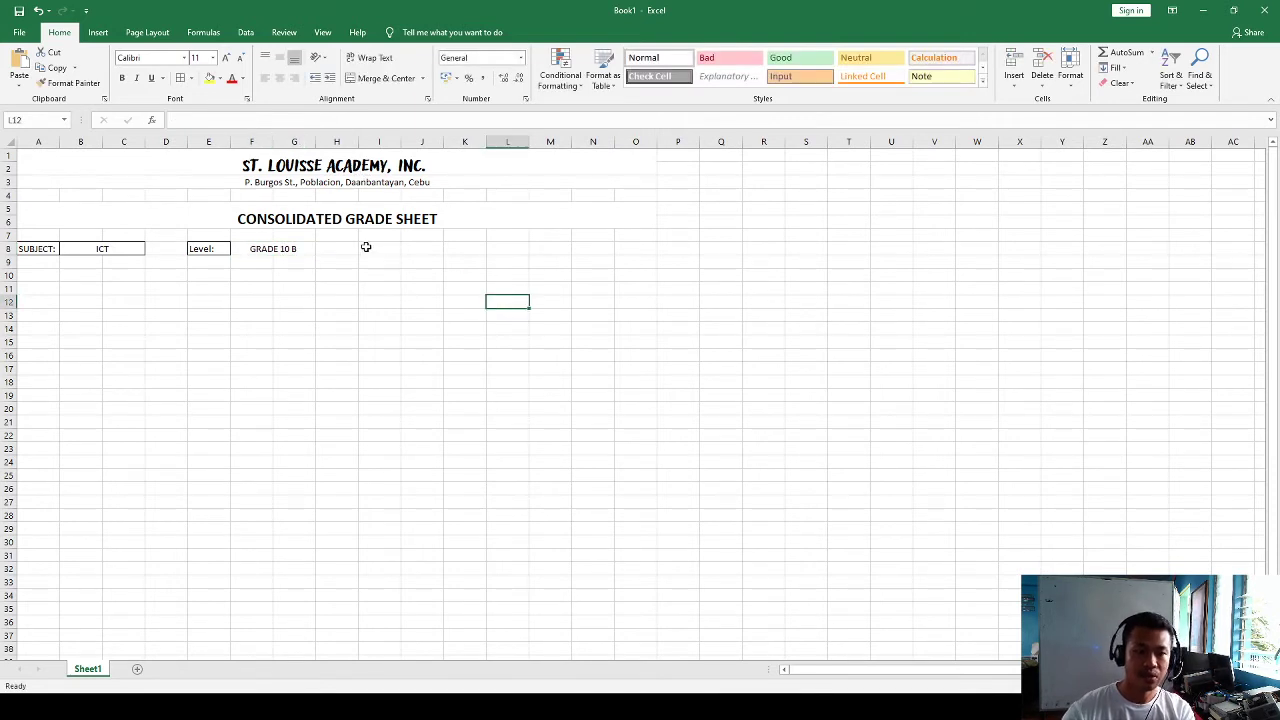
{"action": "mouse_move", "coordinate": [366, 248]}
{"action": "left_mouse_down"}
{"action": "mouse_move", "coordinate": [406, 246]}
{"action": "mouse_move", "coordinate": [365, 250]}
{"action": "left_mouse_up"}
Enter the Teacher: label in I8 and undo a mistaken two-row merge.
{"action": "type", "text": "Te"}
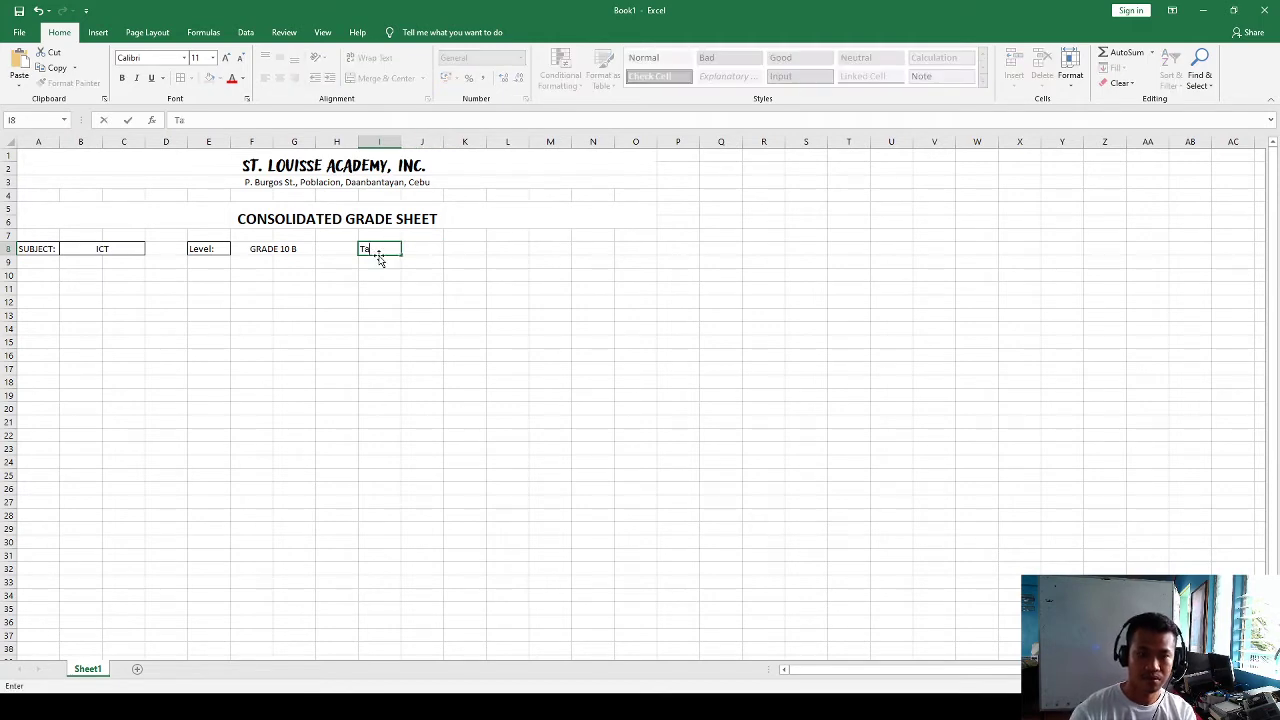
{"action": "type", "text": "acher:"}
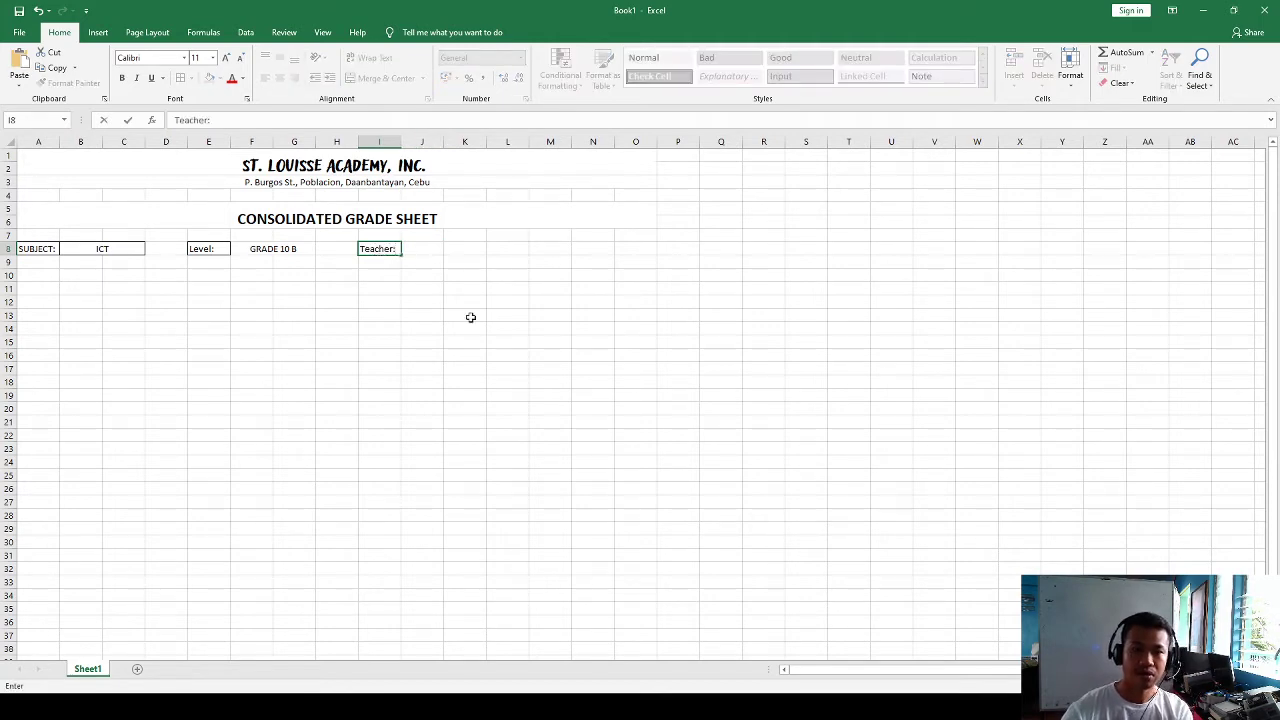
{"action": "left_click", "coordinate": [470, 313]}
{"action": "left_click_drag", "start_coordinate": [429, 247], "coordinate": [514, 213]}
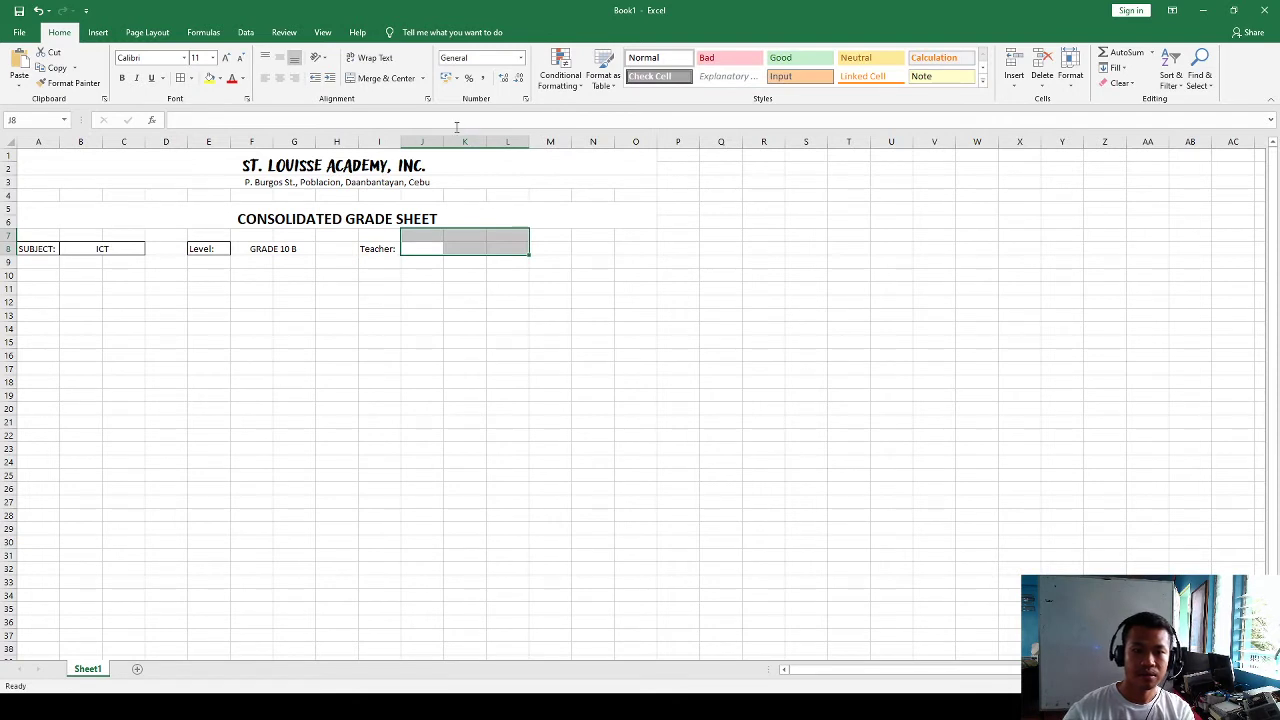
{"action": "left_click", "coordinate": [384, 78]}
{"action": "key", "text": "ctrl+z"}
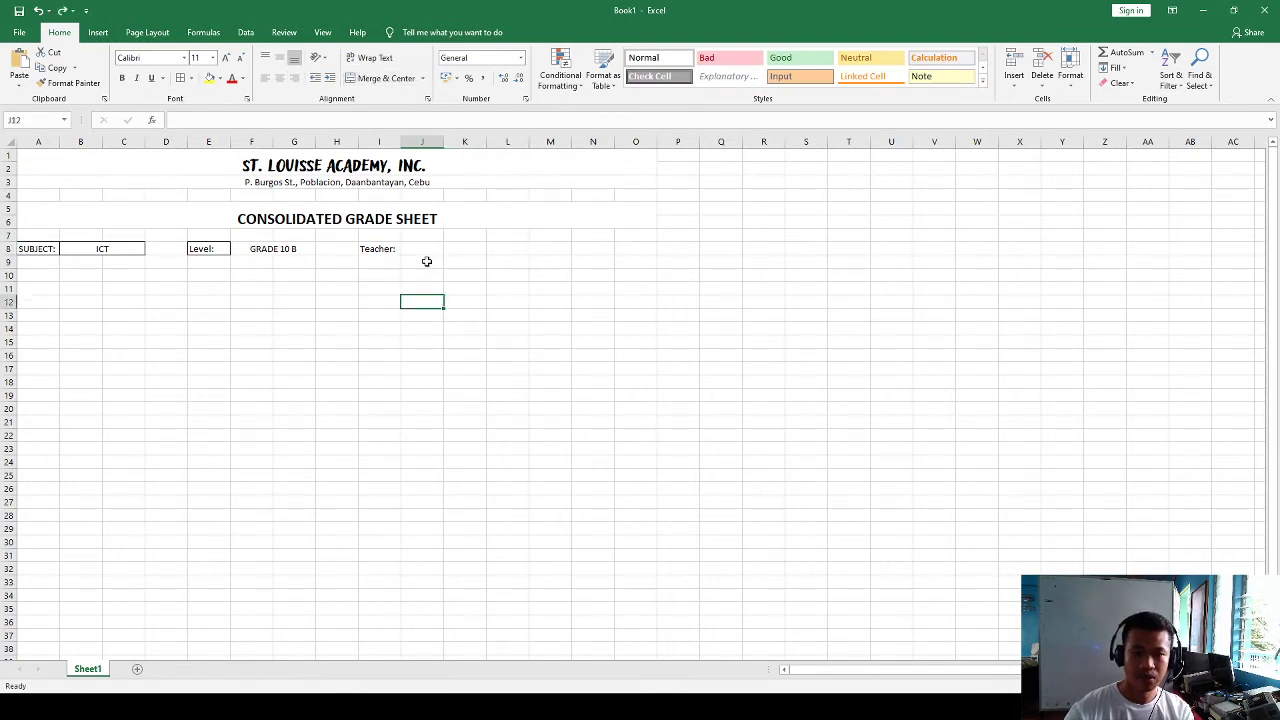
{"action": "left_click_drag", "start_coordinate": [426, 236], "coordinate": [514, 237]}
{"action": "left_click", "coordinate": [421, 256]}
Merge J8:L8 and enter the teacher's name followed by 'ICT Ed TV'.
{"action": "left_click_drag", "start_coordinate": [421, 254], "coordinate": [503, 251]}
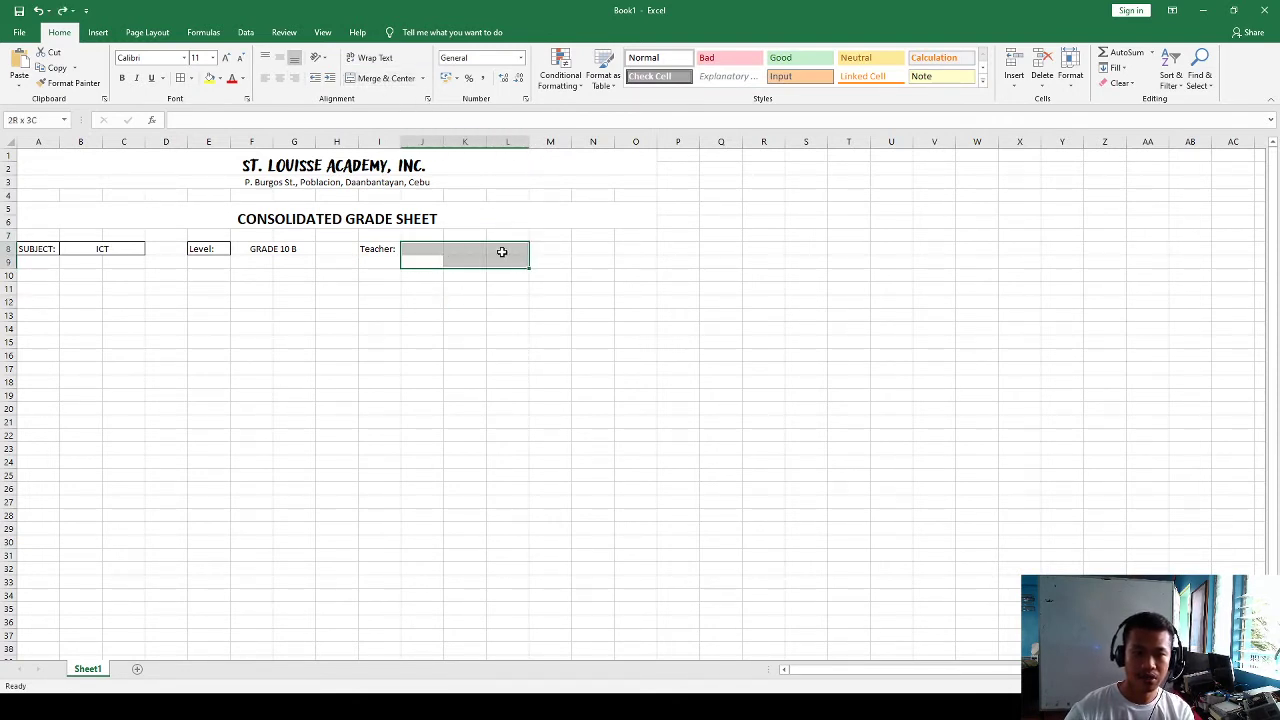
{"action": "left_click_drag", "start_coordinate": [420, 248], "coordinate": [503, 241]}
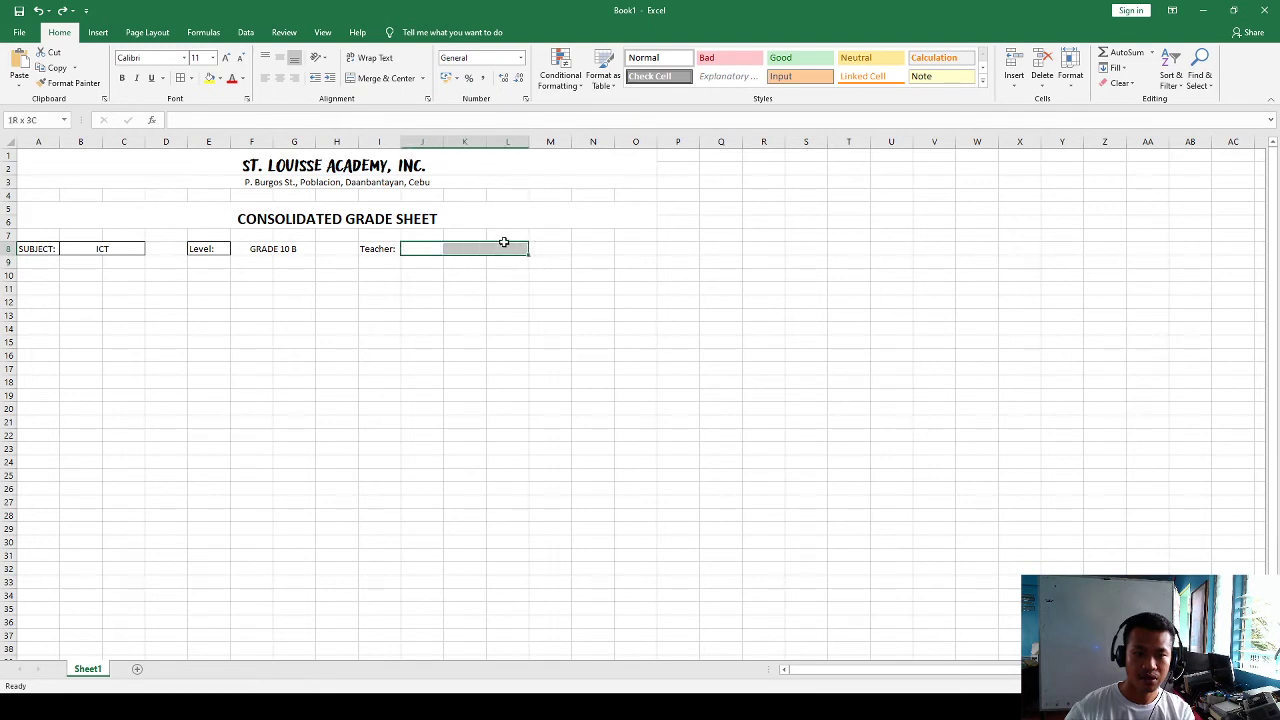
{"action": "left_click", "coordinate": [397, 78]}
{"action": "type", "text": "Tchr."}
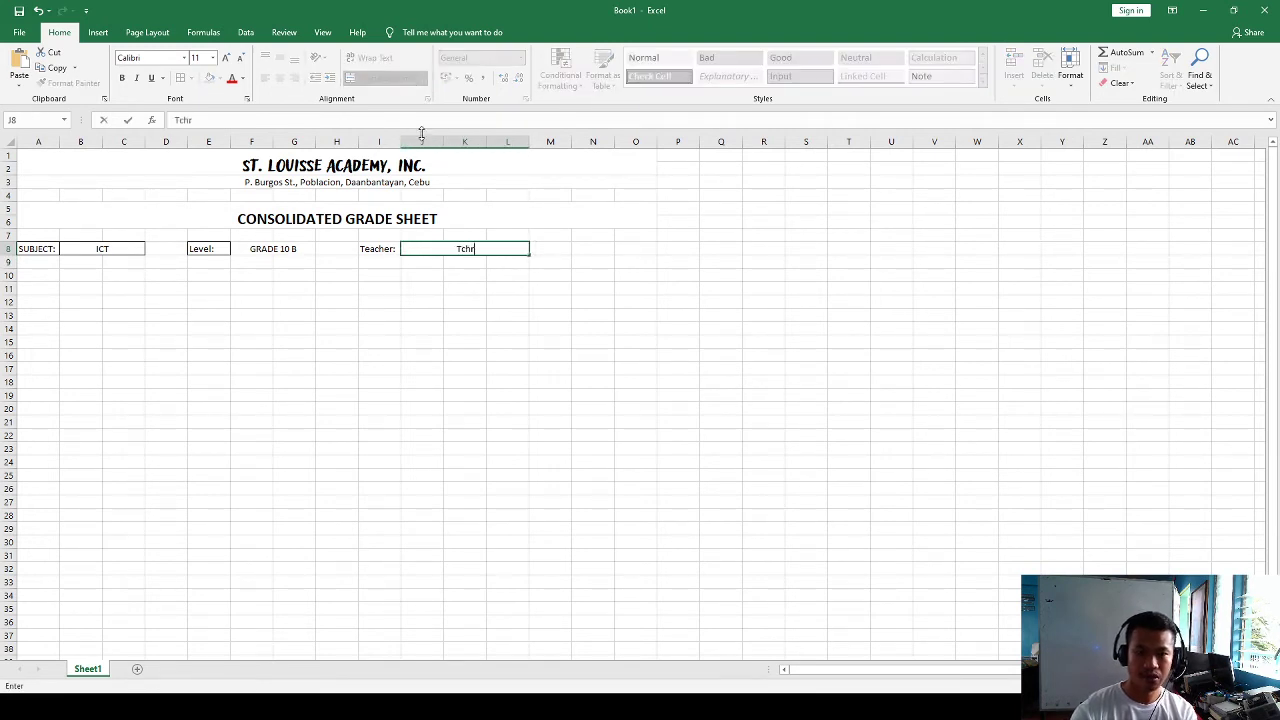
{"action": "type", "text": " C"}
{"action": "key", "text": "BackSpace"}
{"action": "type", "text": "C"}
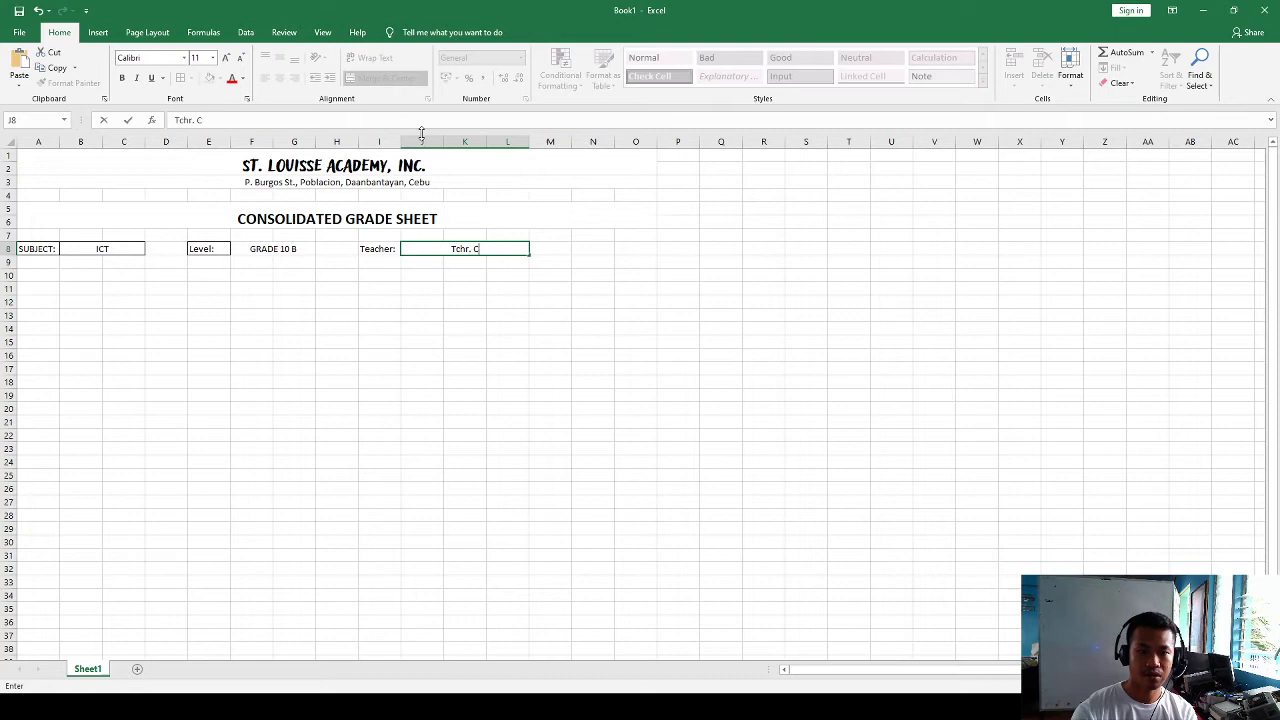
{"action": "type", "text": "hris ICT"}
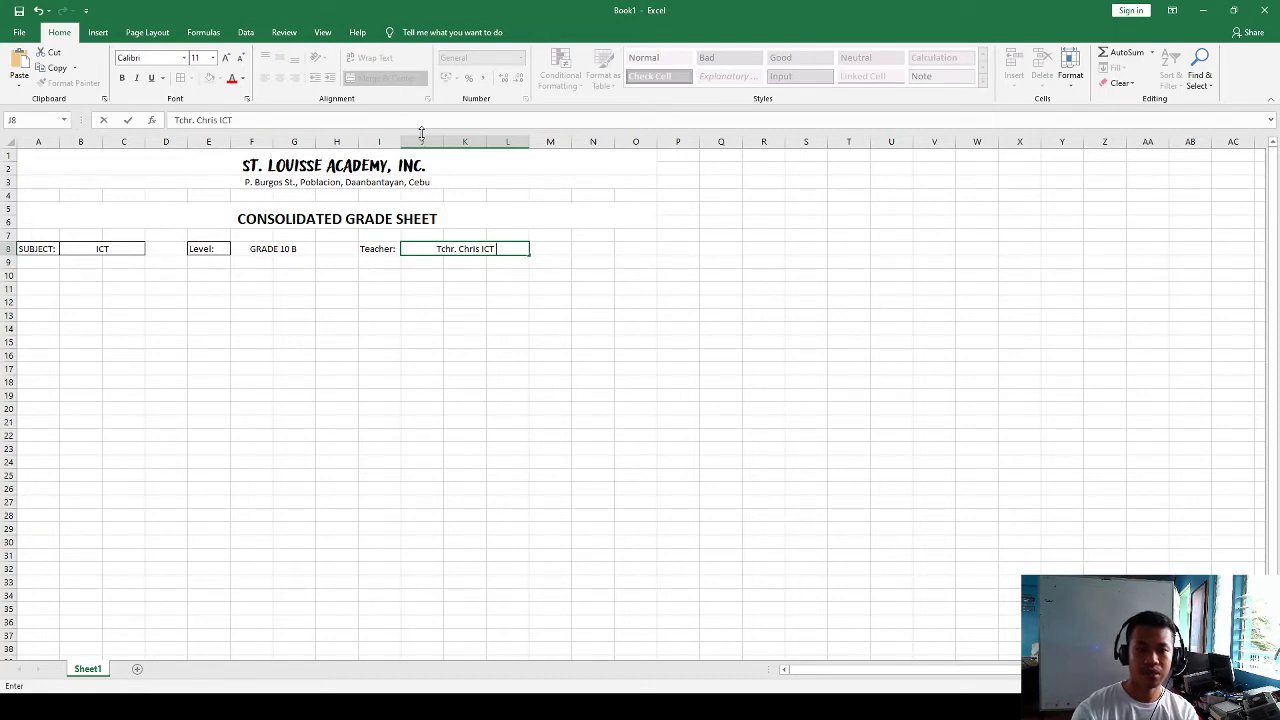
{"action": "type", "text": " Ed TV"}
{"action": "key", "text": "Return"}
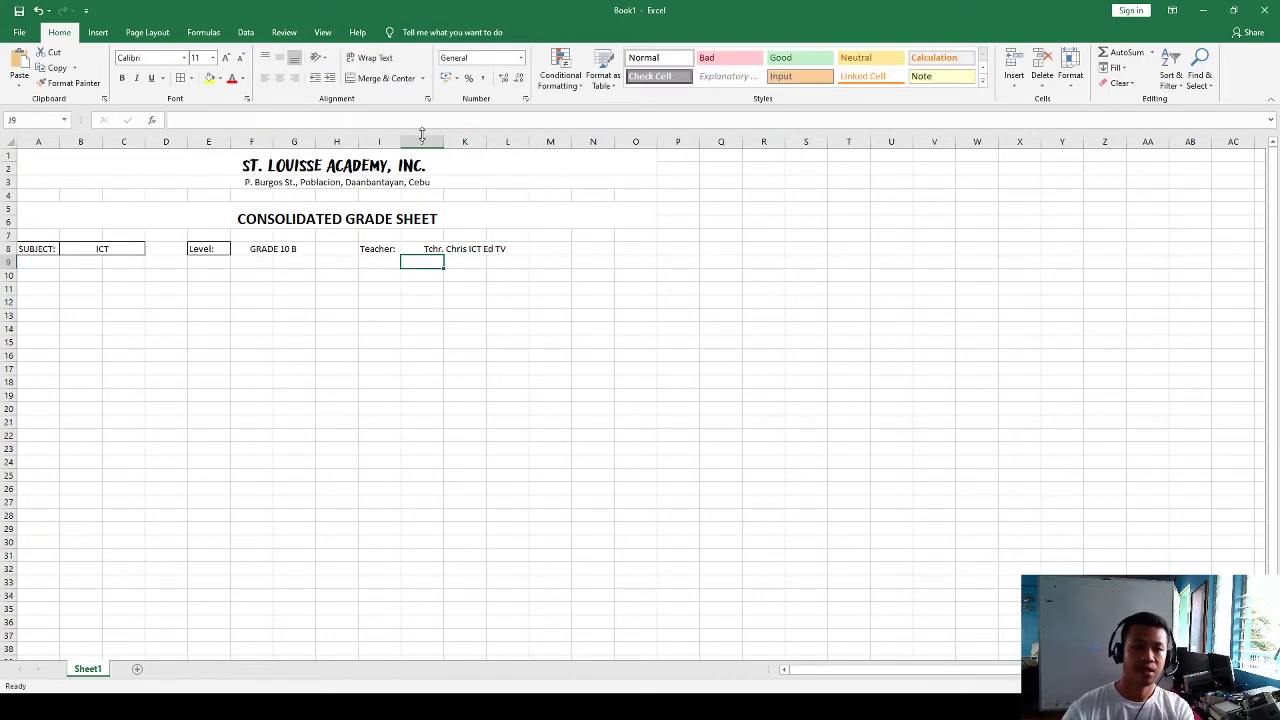
{"action": "left_click", "coordinate": [92, 384]}
{"action": "left_click", "coordinate": [33, 273]}
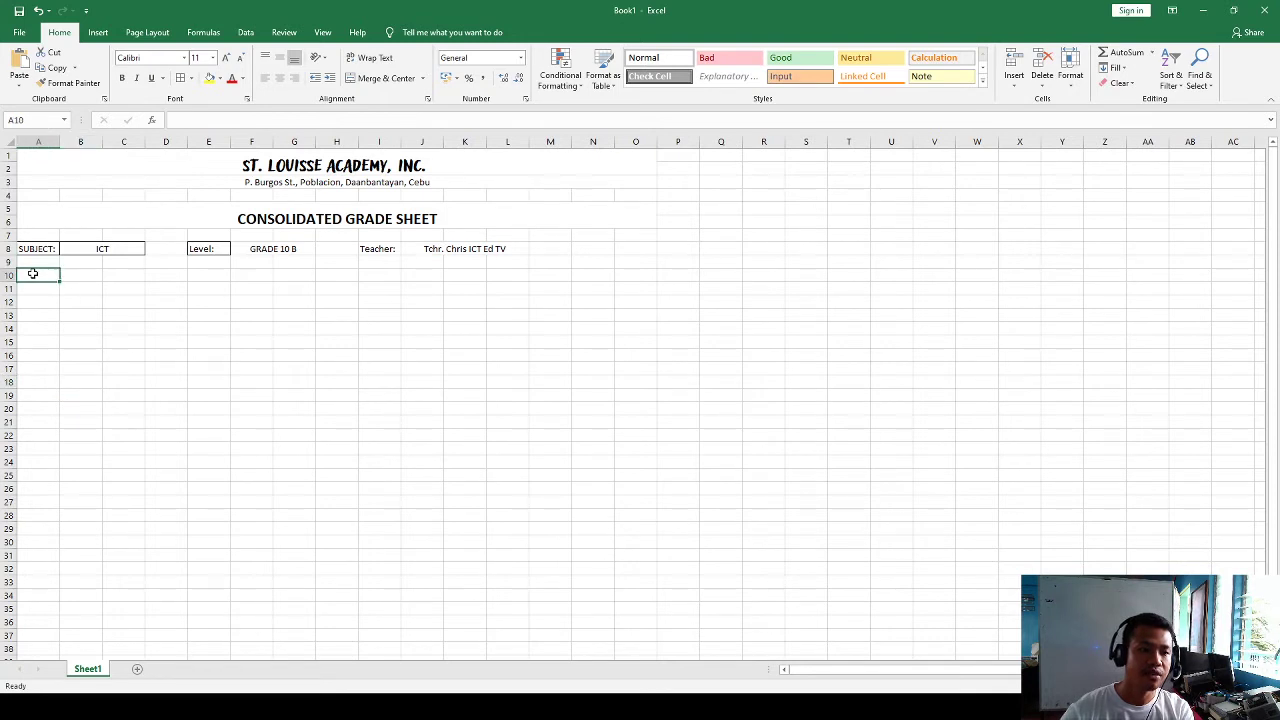
Enter 1 in A11 as the first student number.
{"action": "left_click", "coordinate": [82, 381]}
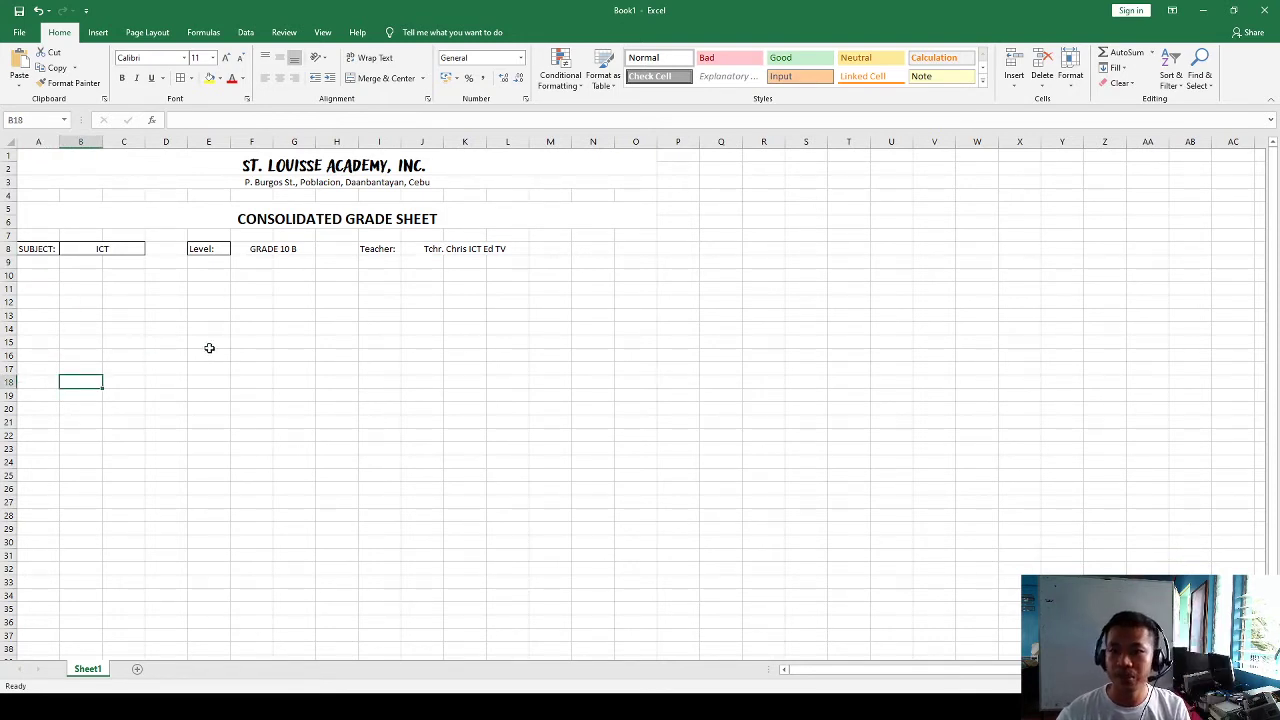
{"action": "left_click", "coordinate": [45, 287]}
{"action": "type", "text": "1"}
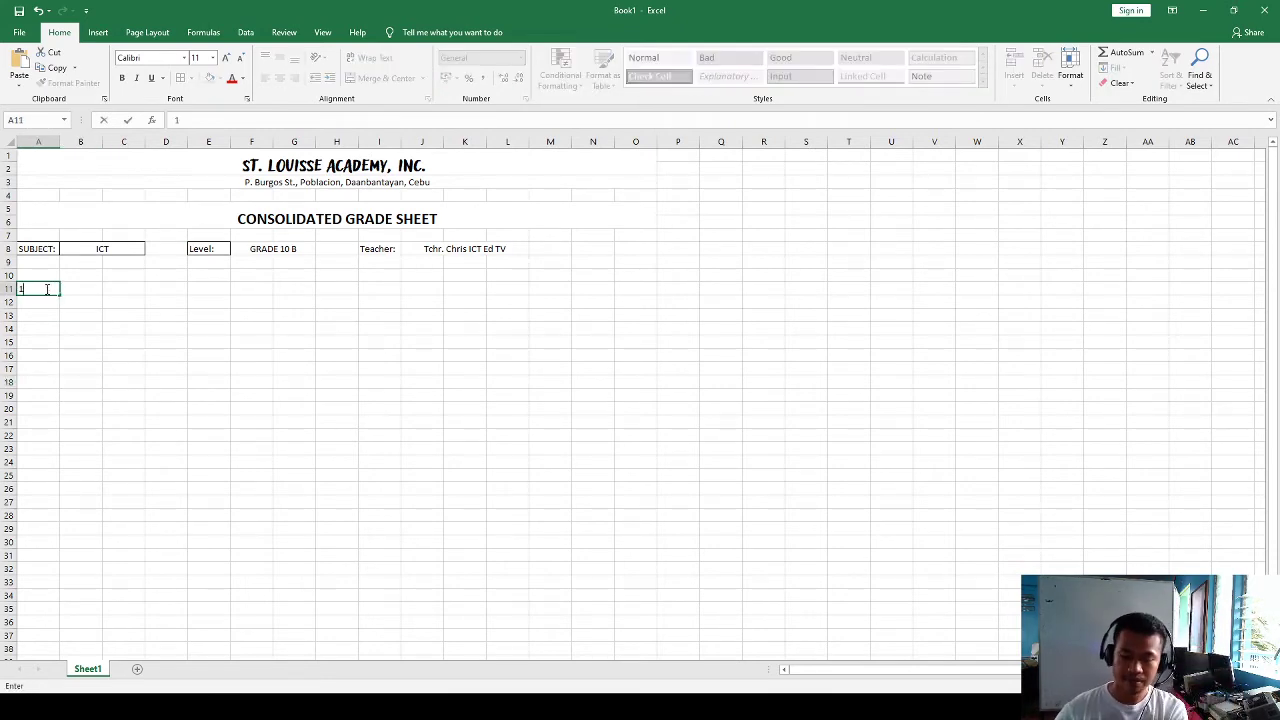
{"action": "key", "text": "Return"}
{"action": "left_click", "coordinate": [48, 288]}
{"action": "key", "text": "Return"}
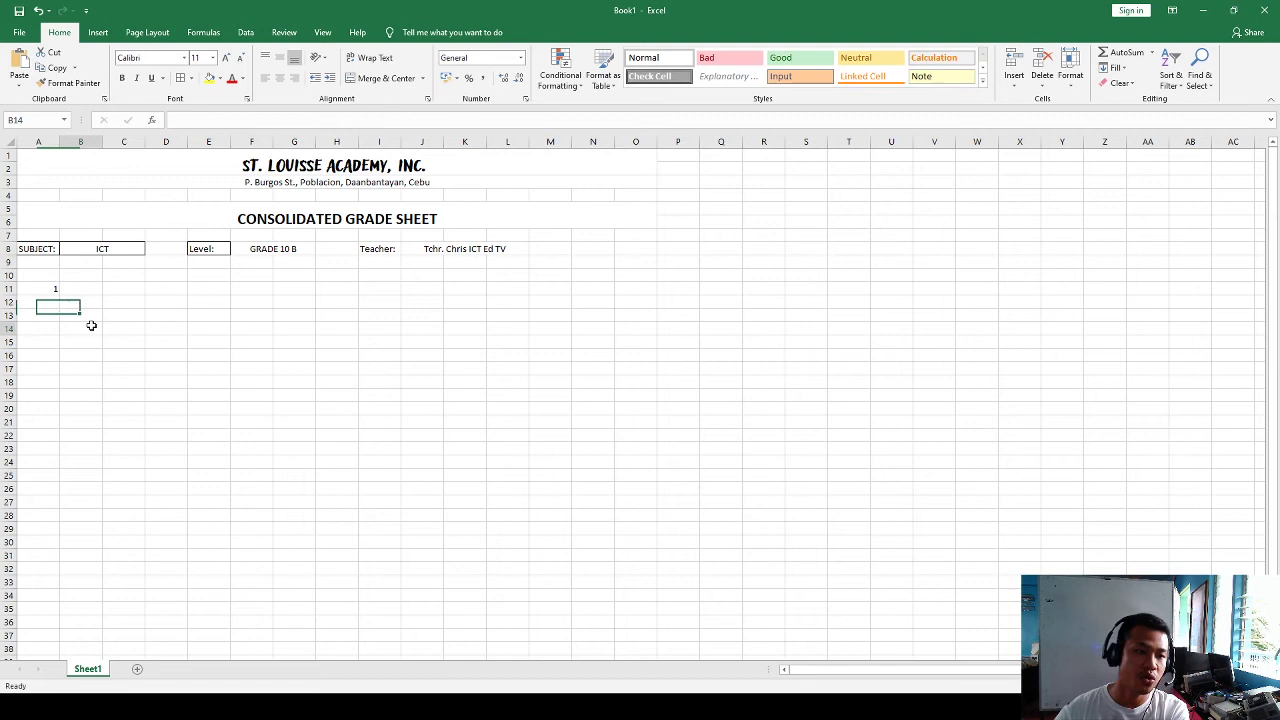
{"action": "left_click", "coordinate": [49, 290]}
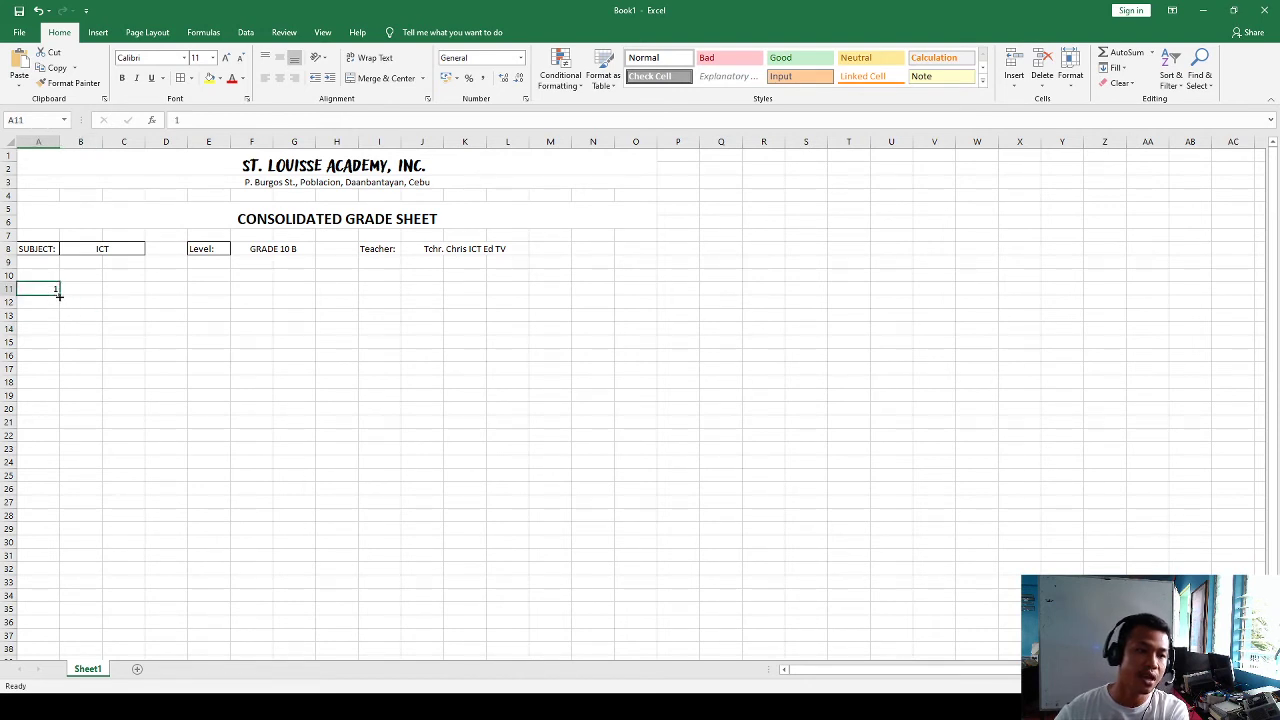
Fill the number series down column A to 21 in row 31.
{"action": "left_click_drag", "start_coordinate": [59, 296], "coordinate": [60, 312]}
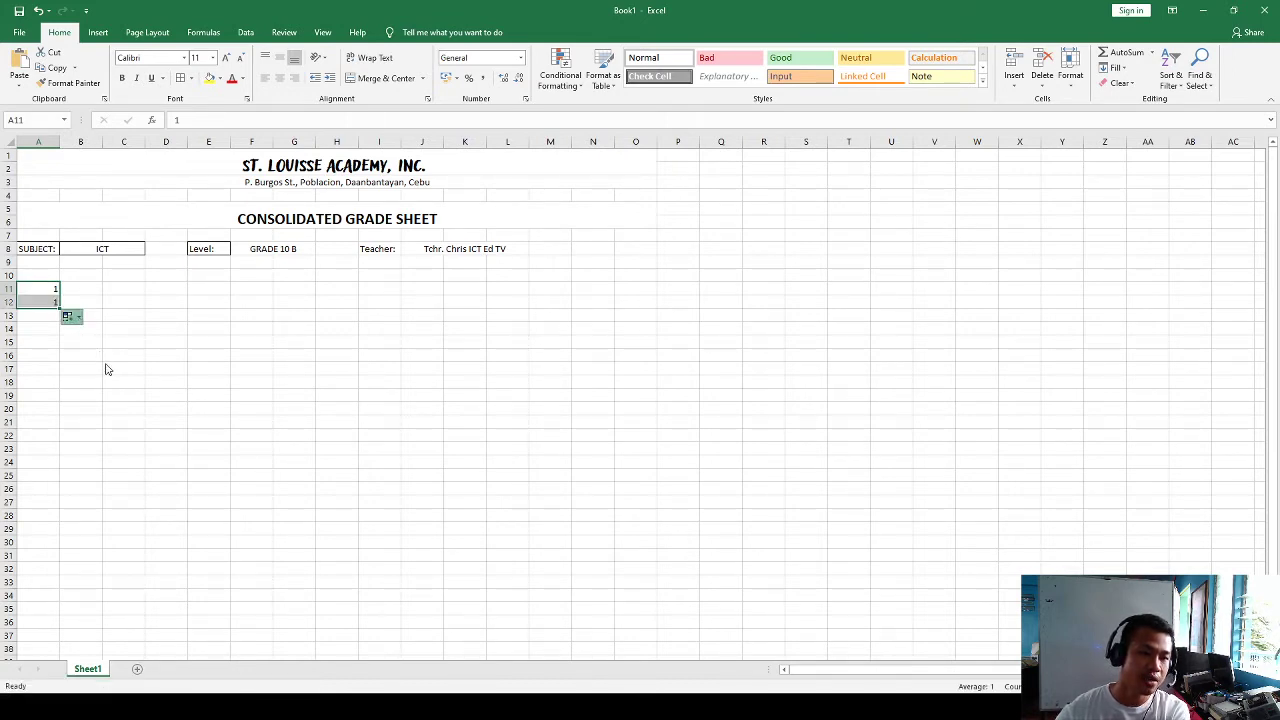
{"action": "left_click", "coordinate": [71, 316]}
{"action": "left_click", "coordinate": [80, 352]}
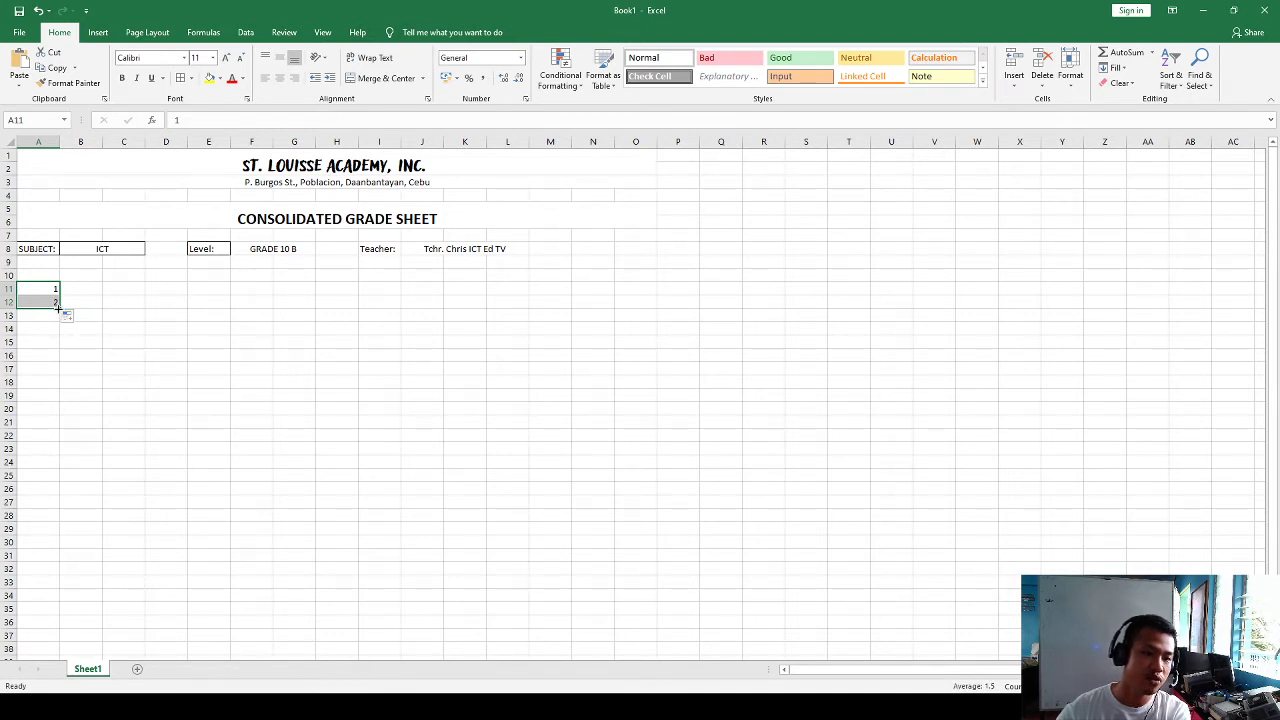
{"action": "left_click_drag", "start_coordinate": [58, 307], "coordinate": [58, 558]}
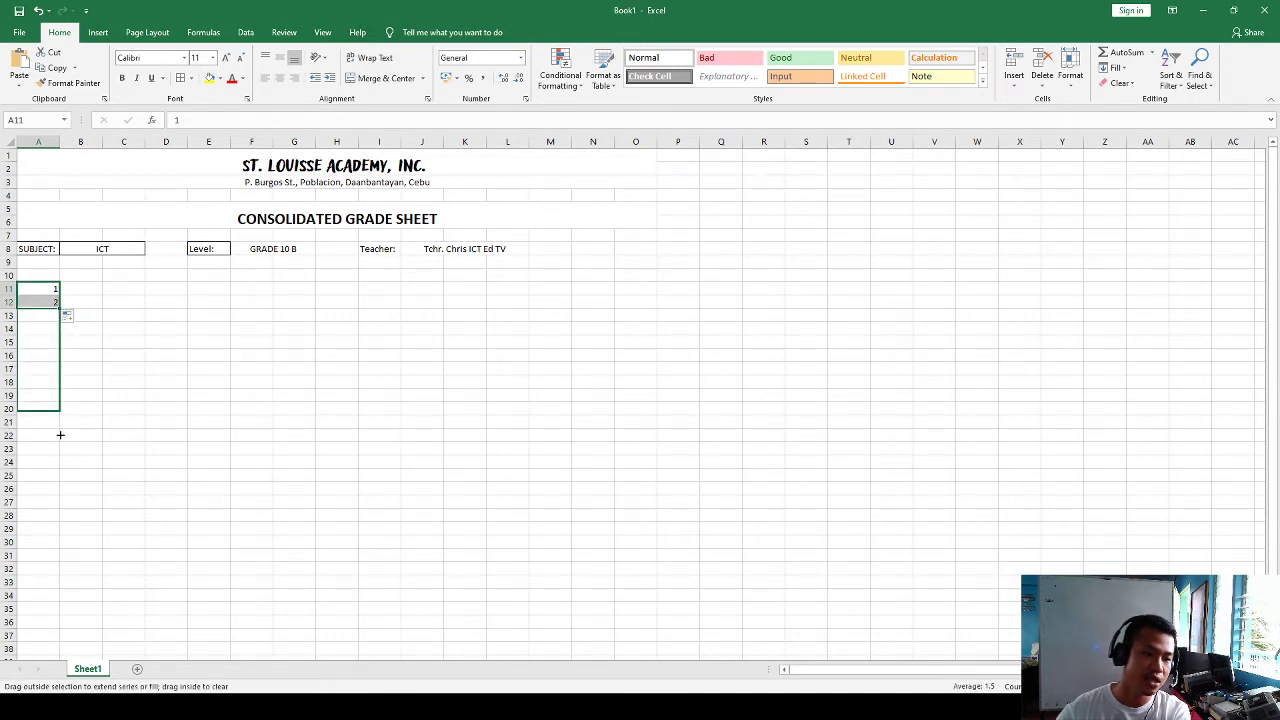
{"action": "left_click", "coordinate": [143, 524]}
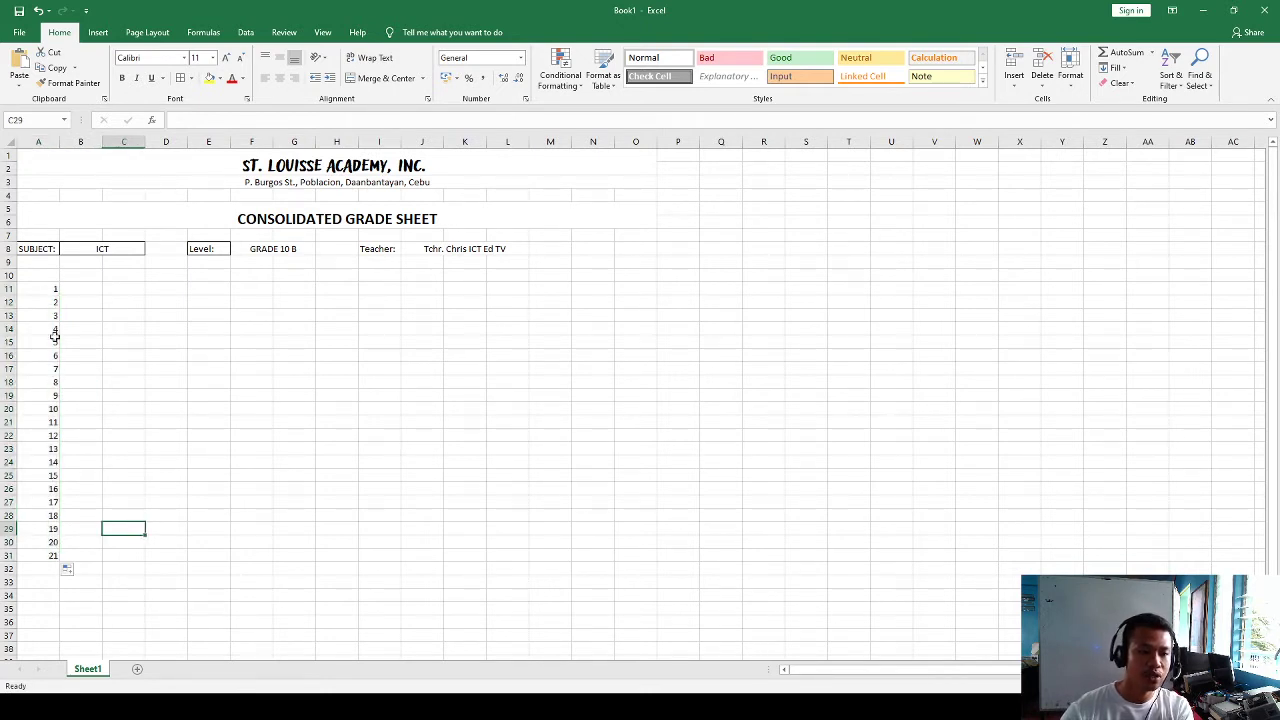
{"action": "left_click", "coordinate": [110, 355]}
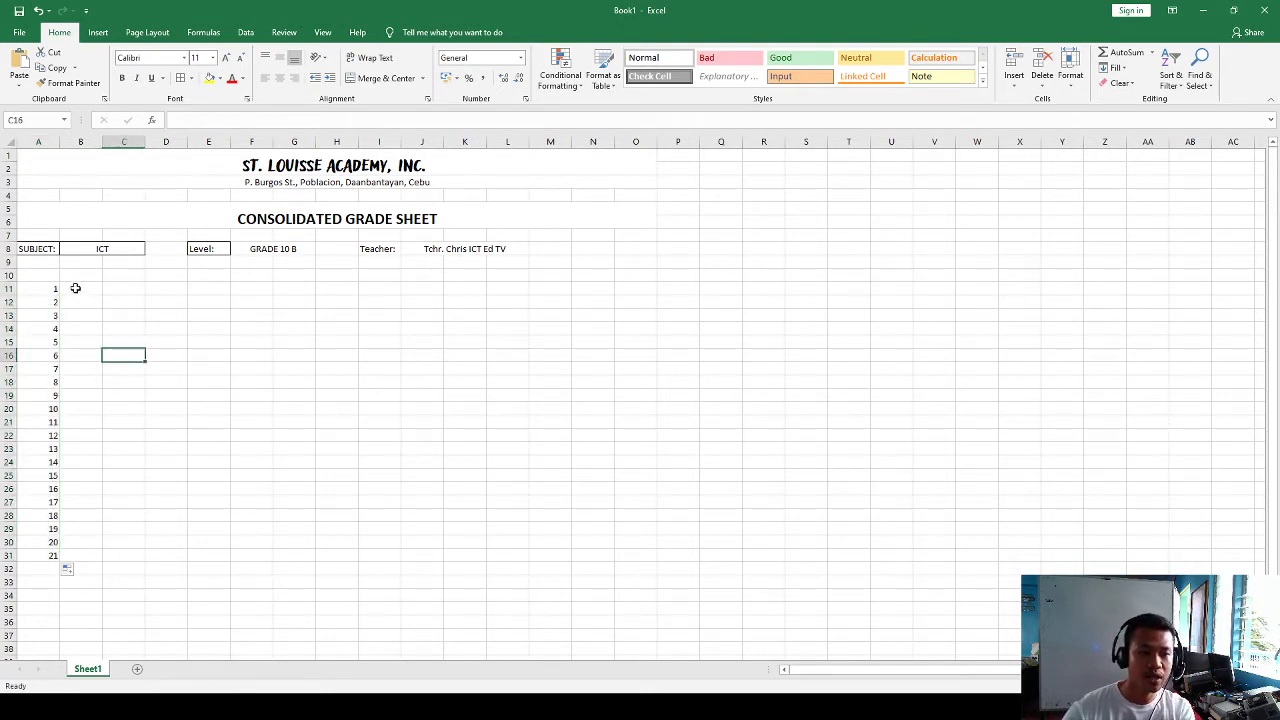
Merge B10:C10 and enter the heading NAME OF STUDENT.
{"action": "left_click_drag", "start_coordinate": [80, 274], "coordinate": [125, 274]}
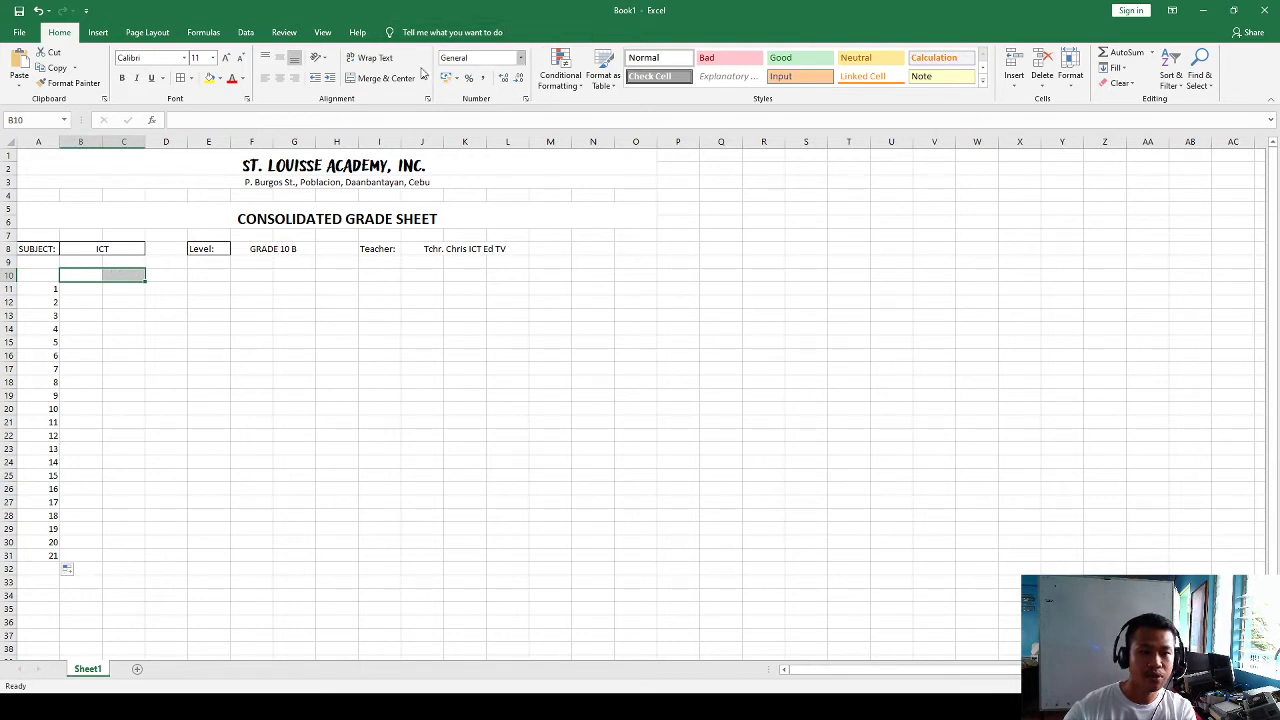
{"action": "left_click", "coordinate": [380, 80]}
{"action": "type", "text": "NAME"}
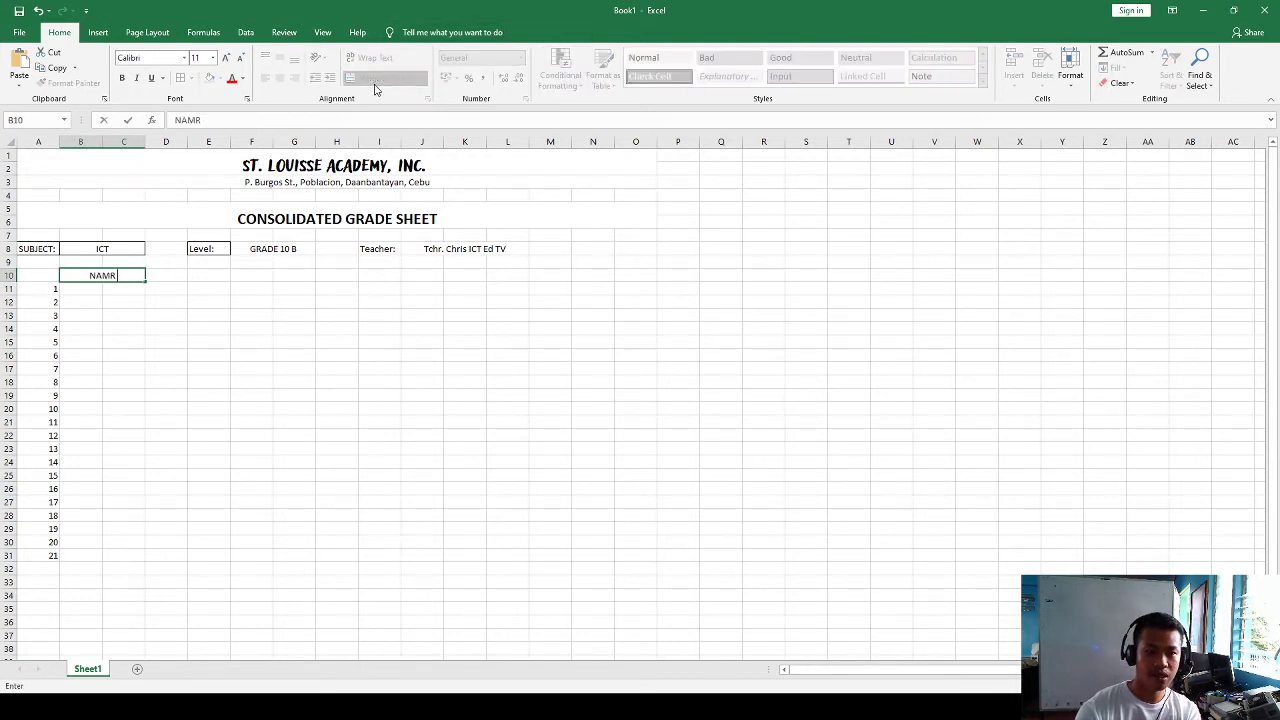
{"action": "type", "text": " OFG S"}
{"action": "key", "text": "BackSpace"}
{"action": "key", "text": "BackSpace"}
{"action": "key", "text": "BackSpace"}
{"action": "type", "text": "STUD"}
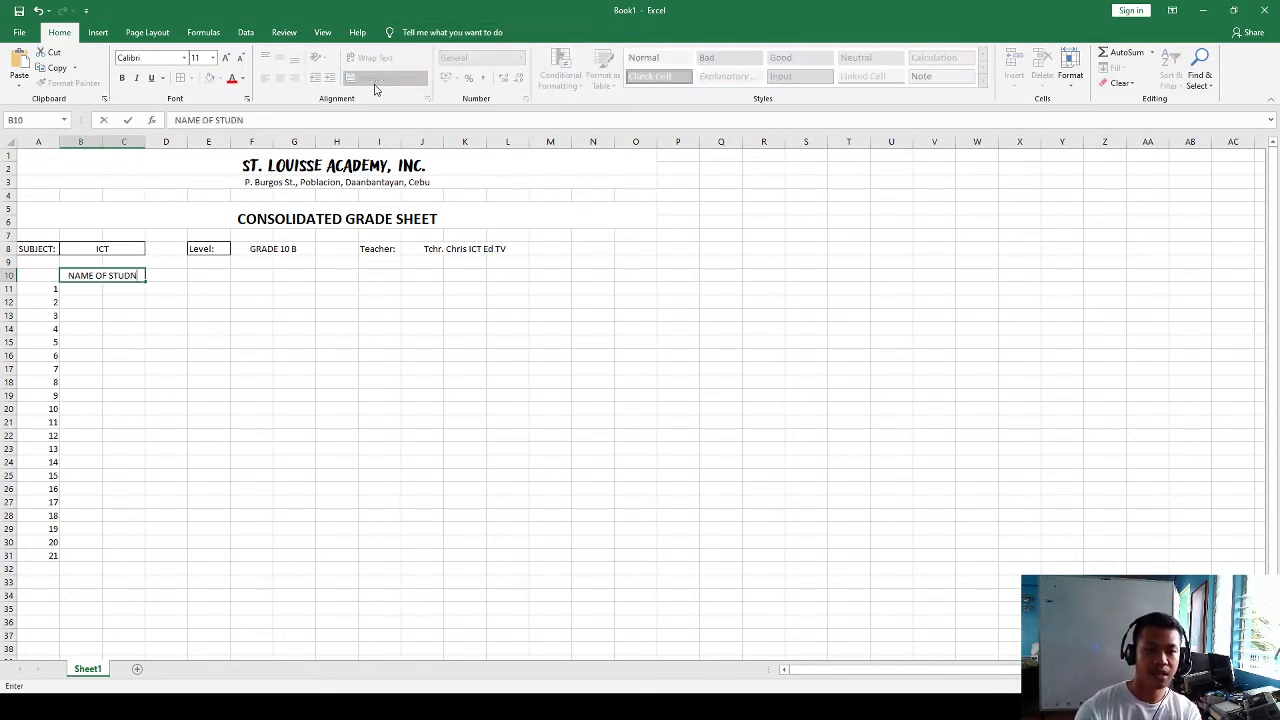
{"action": "type", "text": "ENT"}
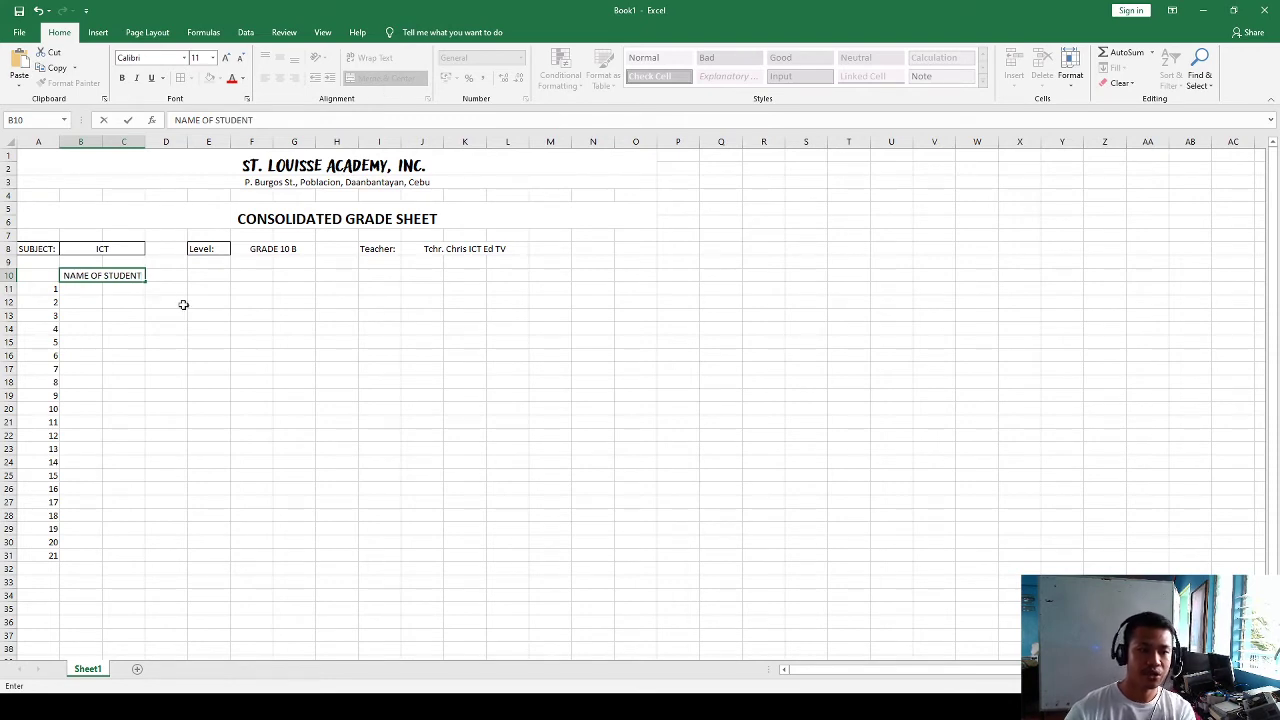
{"action": "left_click", "coordinate": [84, 288]}
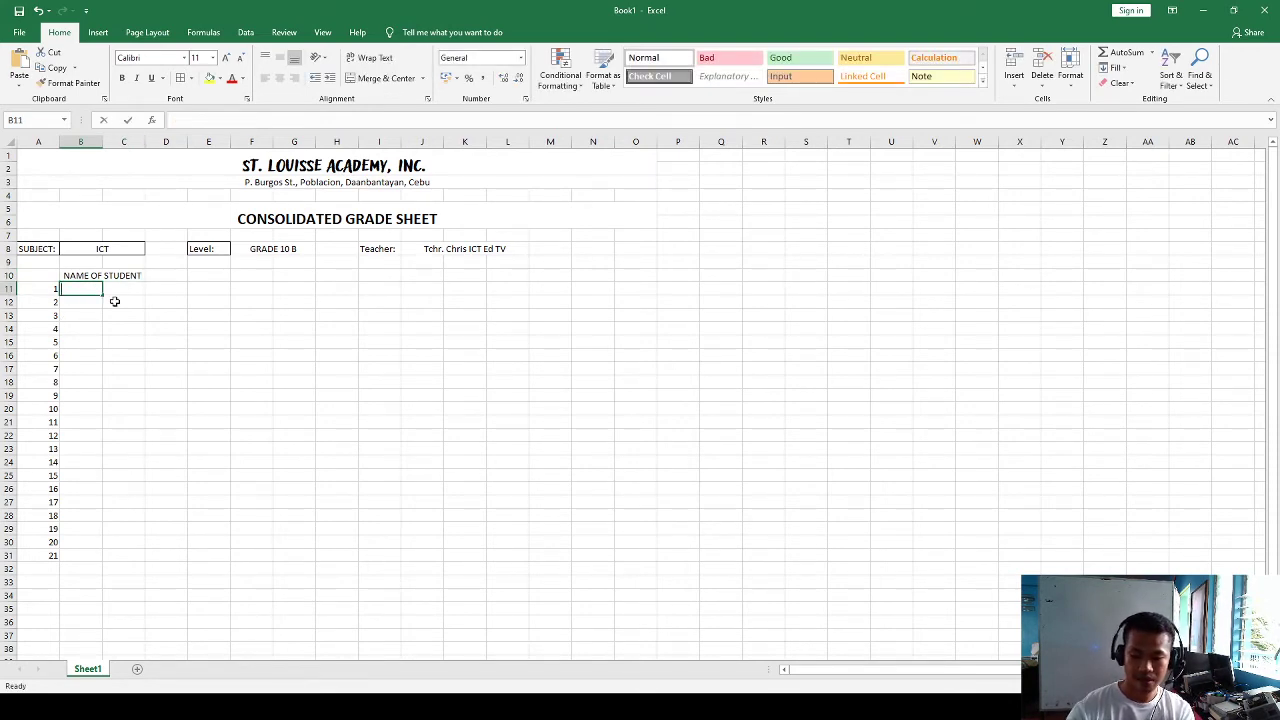
Enter the surnames and first names of the first three students in columns B and C.
{"action": "type", "text": "AprUY"}
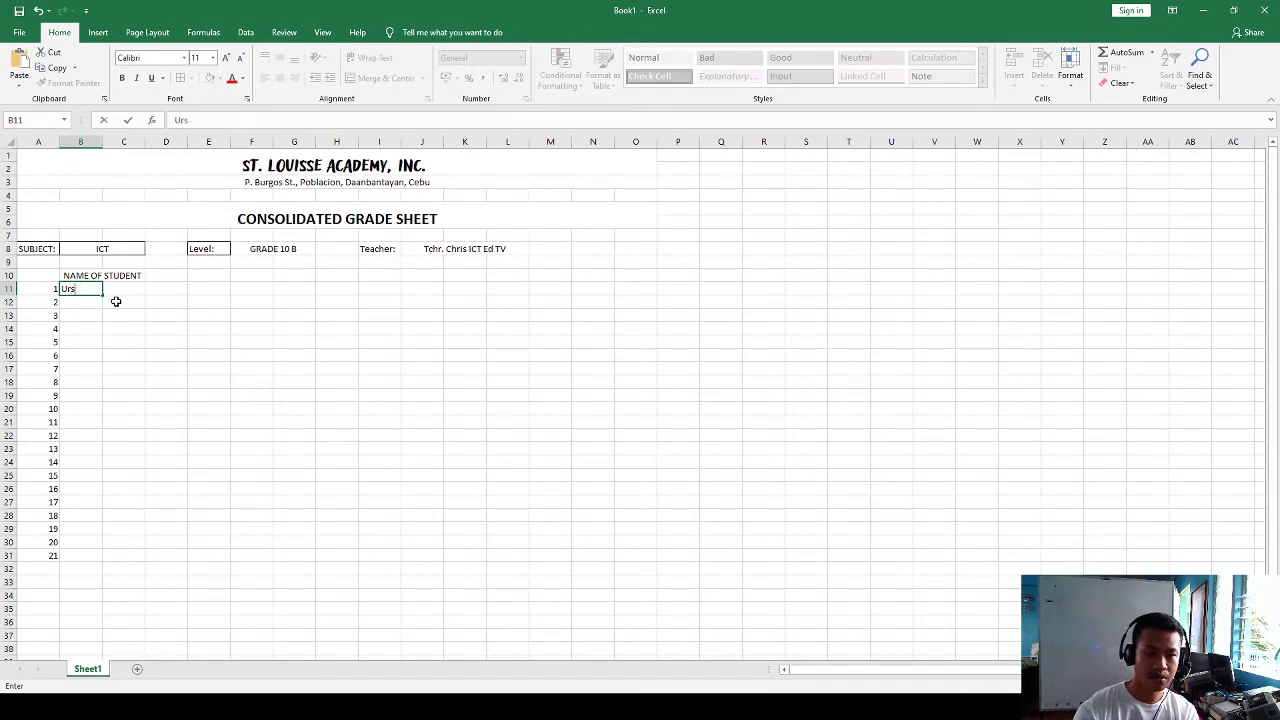
{"action": "type", "text": "bano"}
{"action": "key", "text": "Tab"}
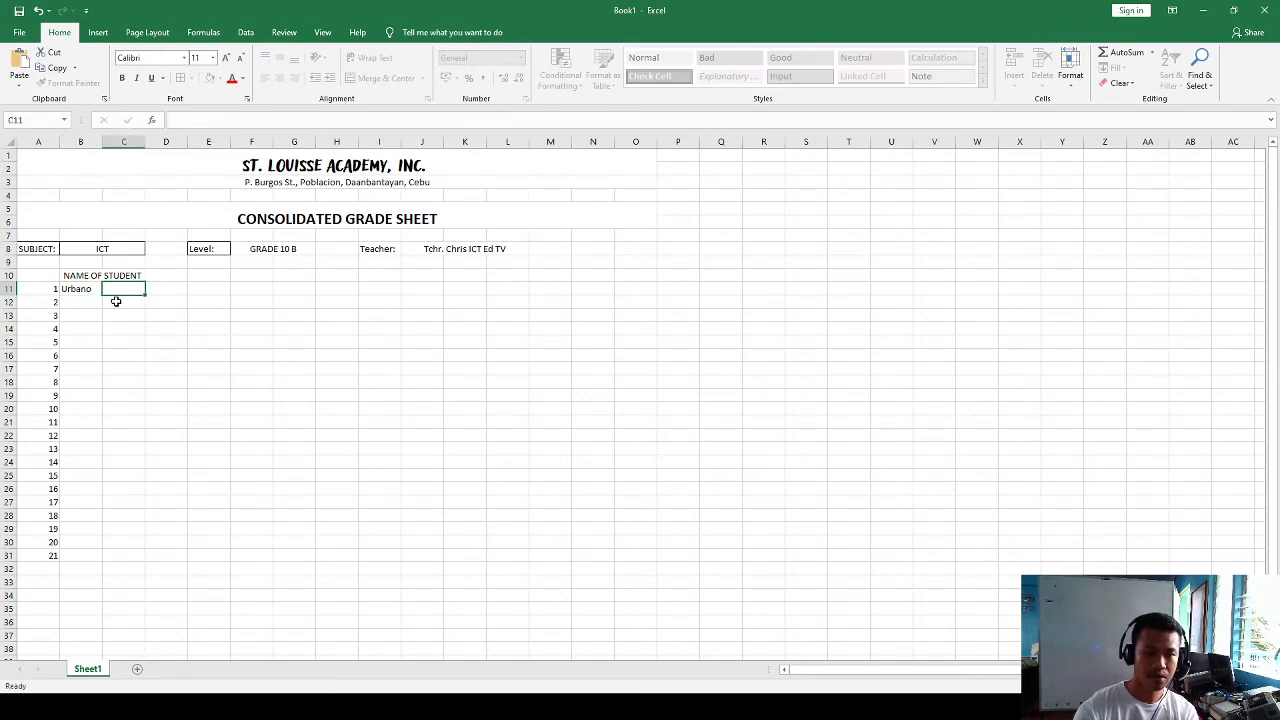
{"action": "type", "text": "April"}
{"action": "key", "text": "Return"}
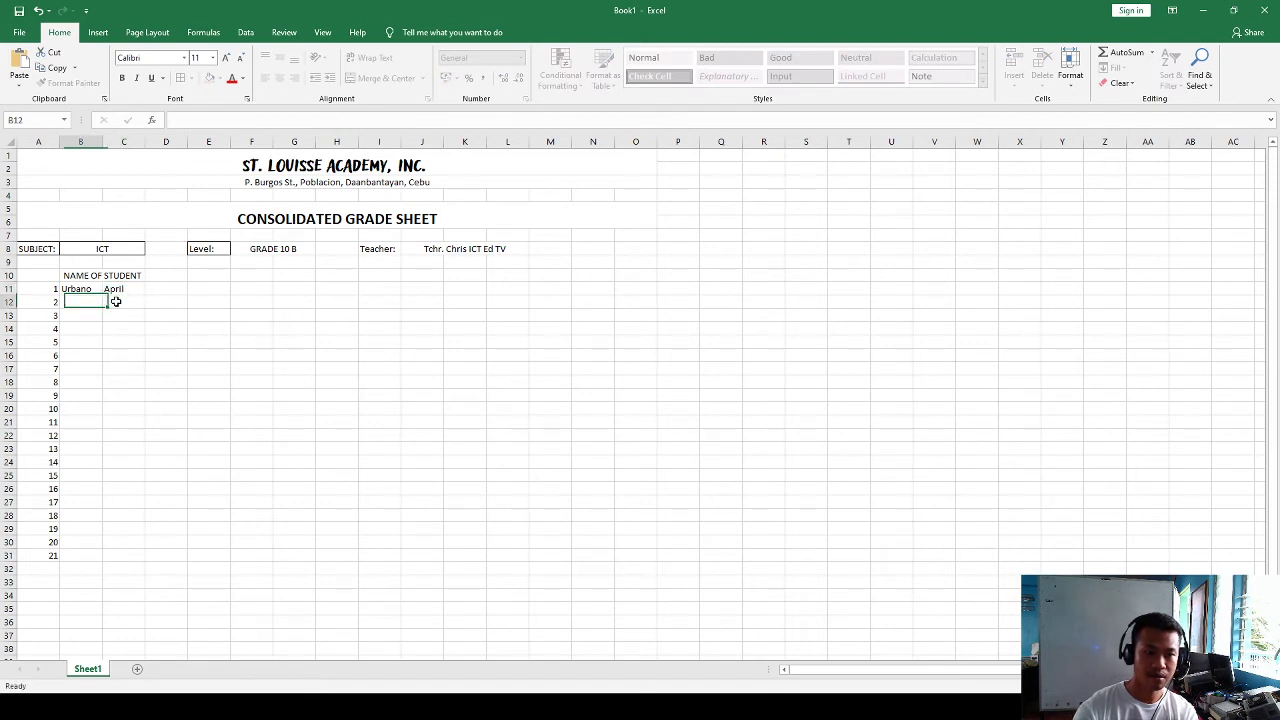
{"action": "type", "text": "Simoy"}
{"action": "key", "text": "Tab"}
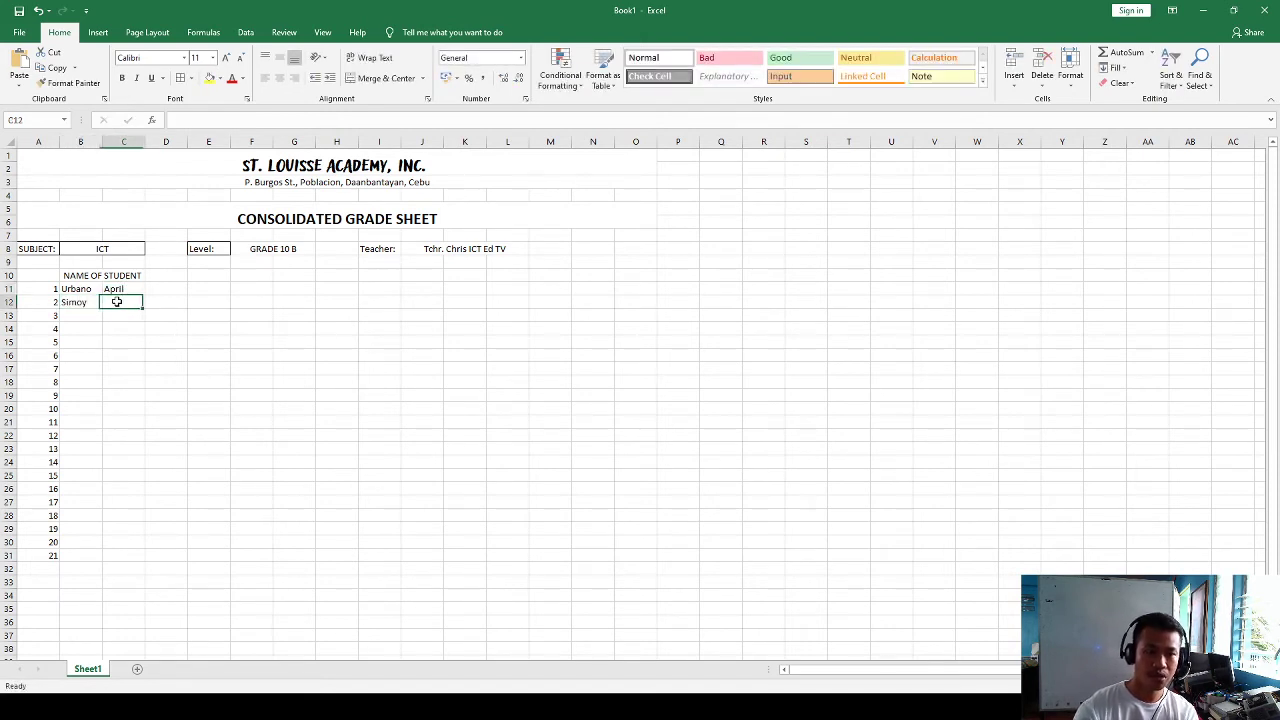
{"action": "type", "text": "Hu"}
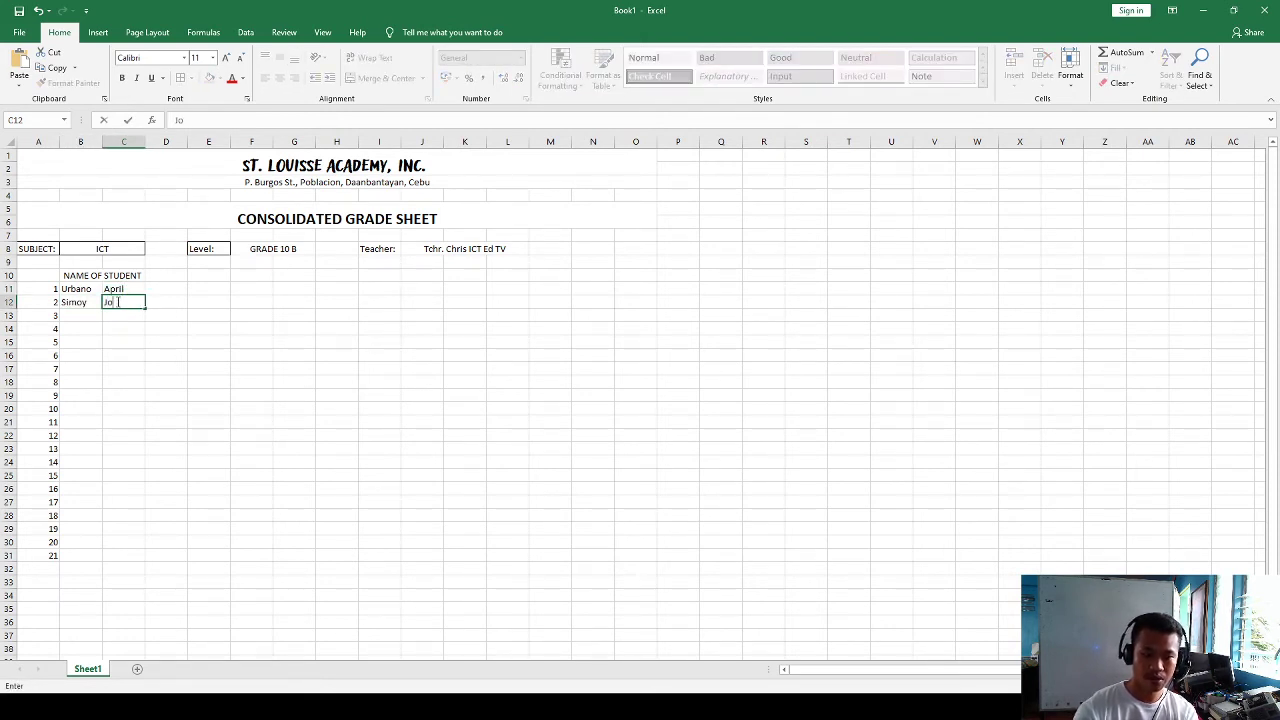
{"action": "type", "text": "bert"}
{"action": "key", "text": "Return"}
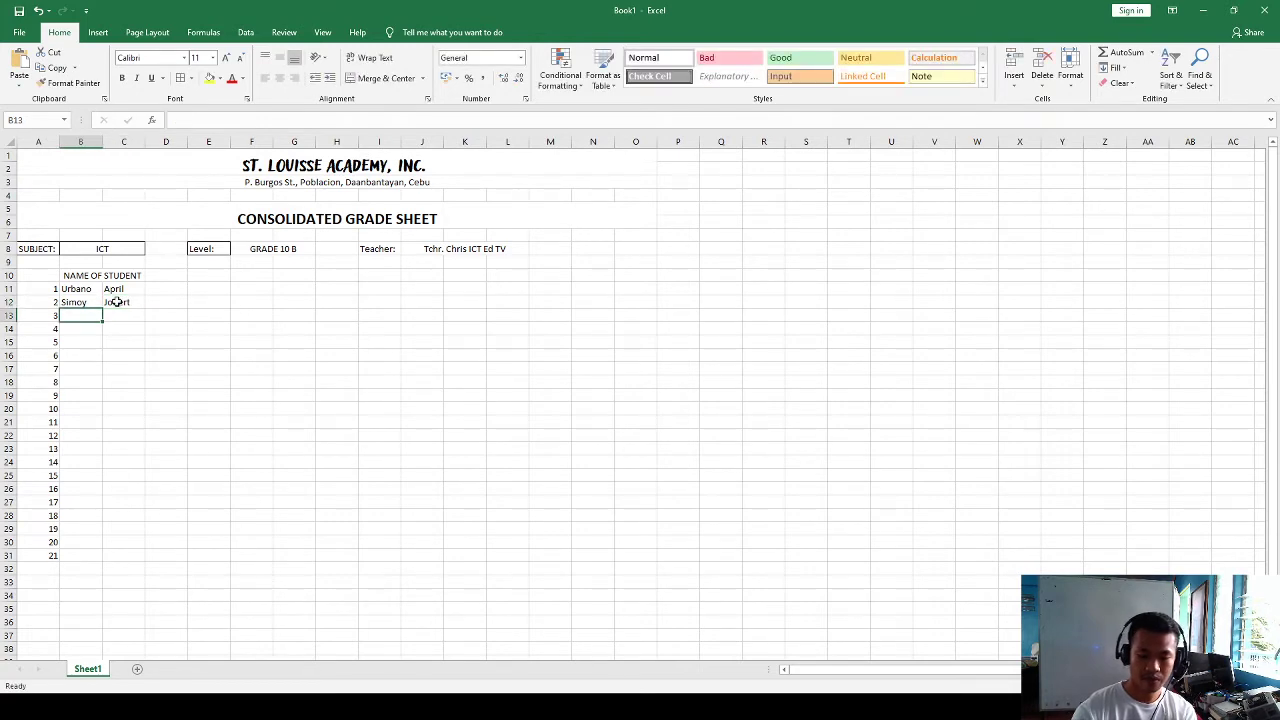
{"action": "type", "text": "Lomosbog"}
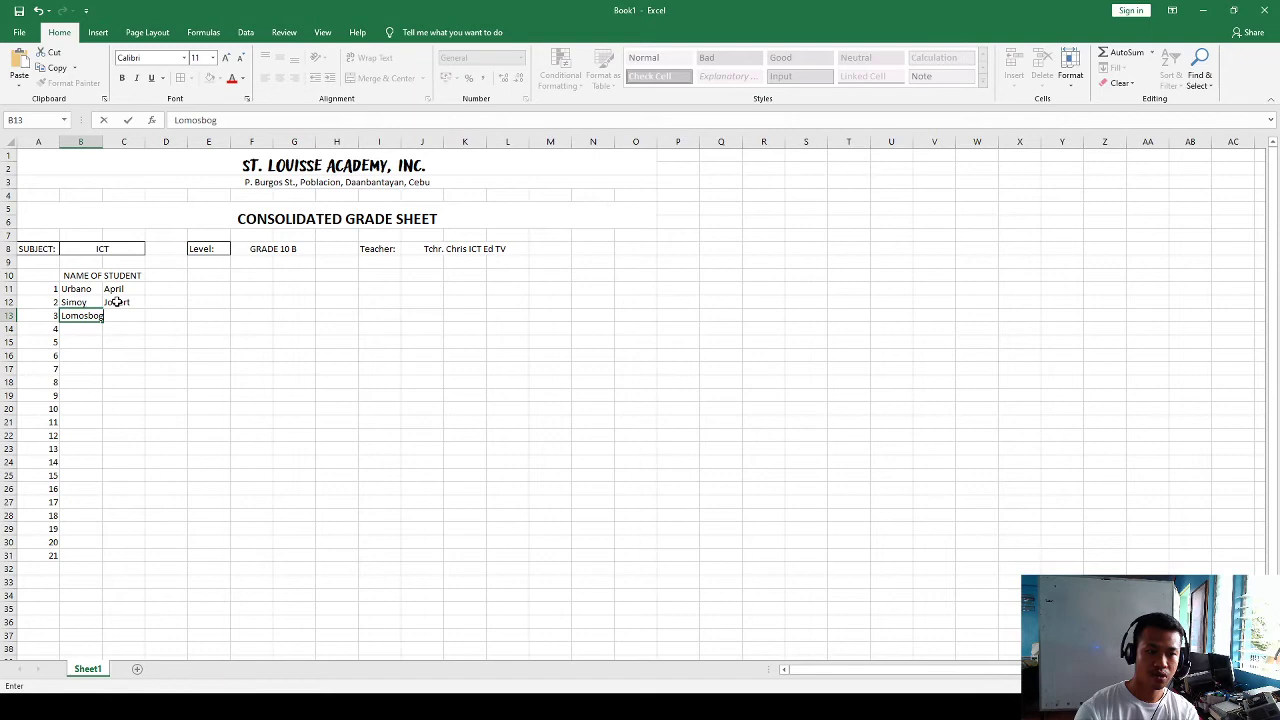
{"action": "key", "text": "Tab"}
{"action": "type", "text": "Jap"}
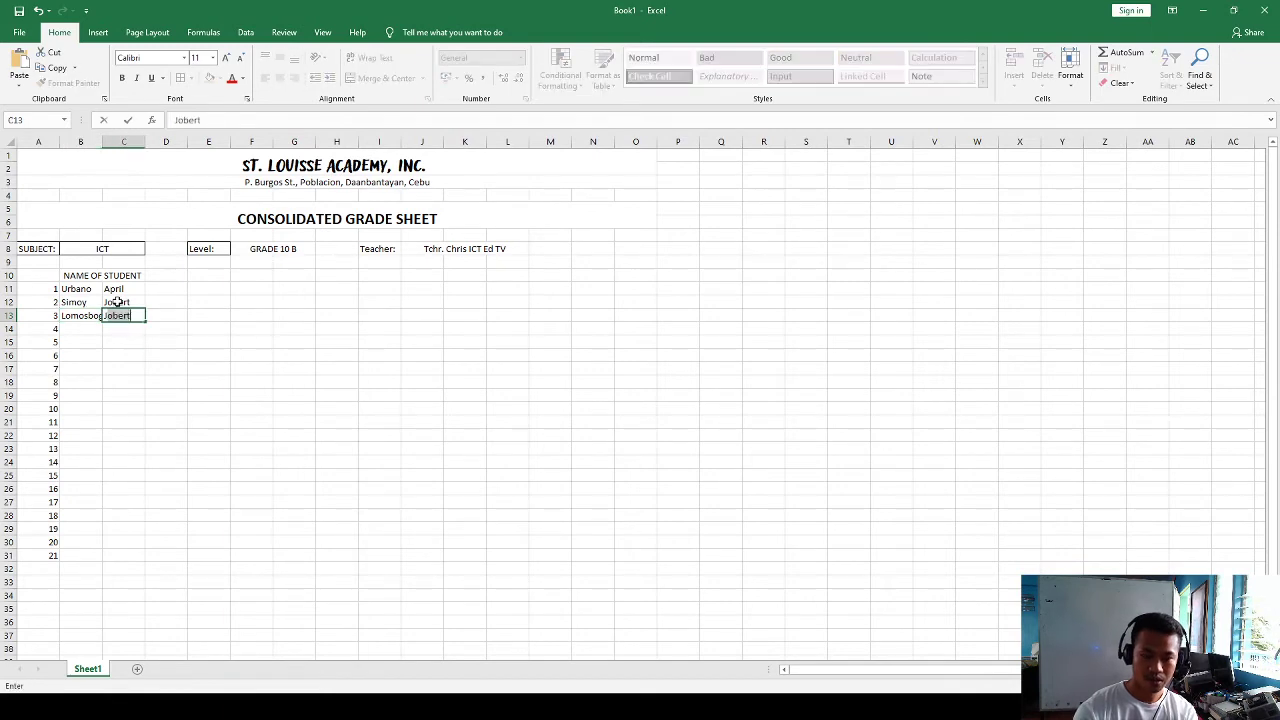
{"action": "type", "text": "eh"}
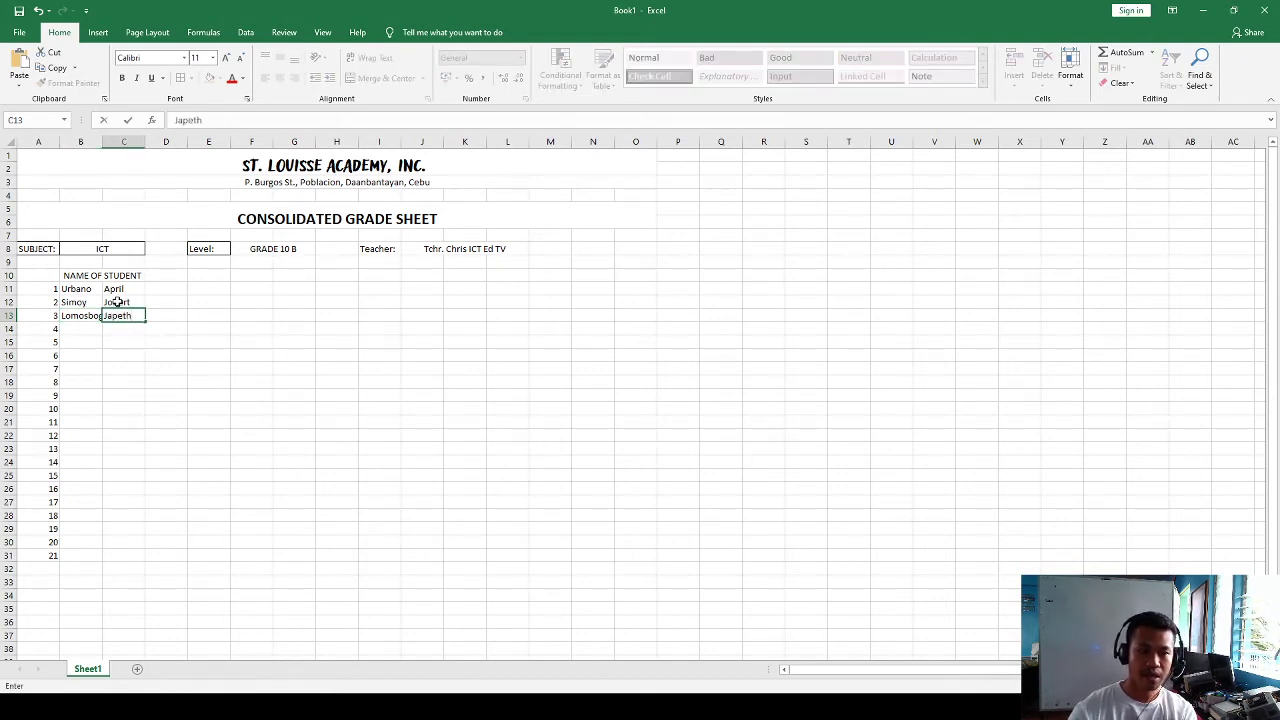
{"action": "left_click", "coordinate": [208, 328]}
Widen the surname column and make the NAME OF STUDENT heading bold.
{"action": "left_click_drag", "start_coordinate": [102, 141], "coordinate": [165, 143]}
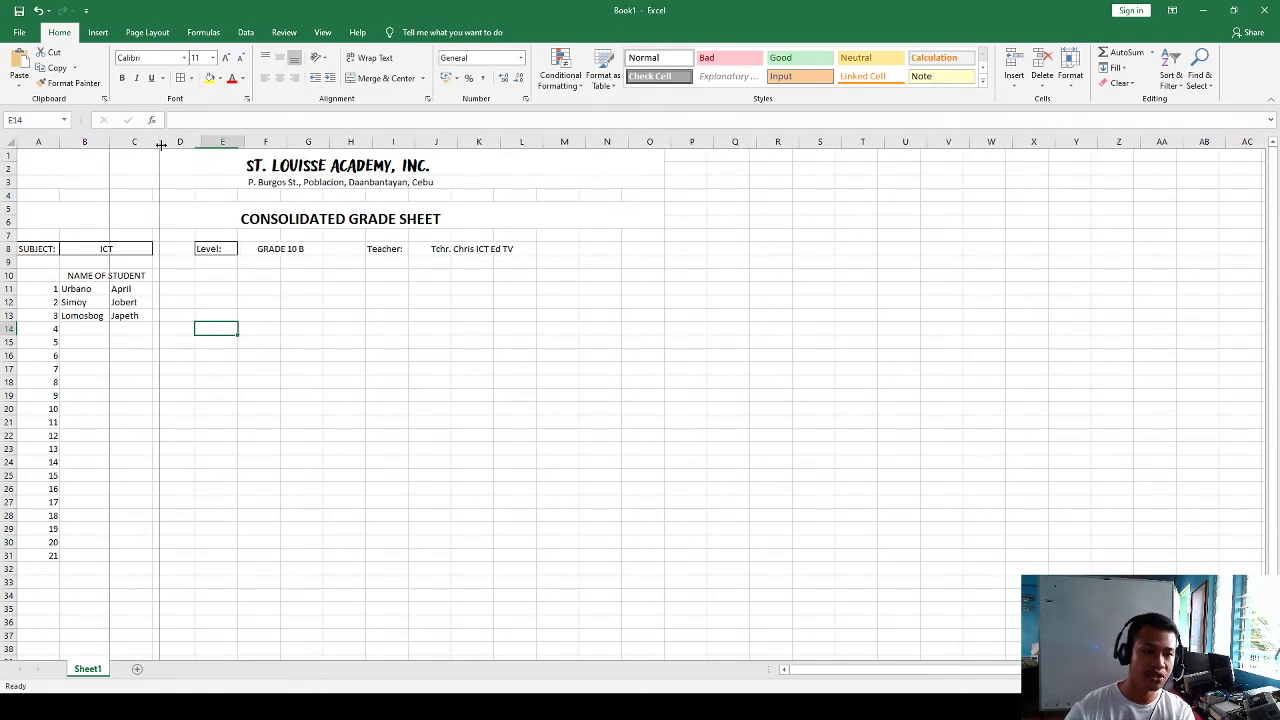
{"action": "left_click", "coordinate": [93, 275]}
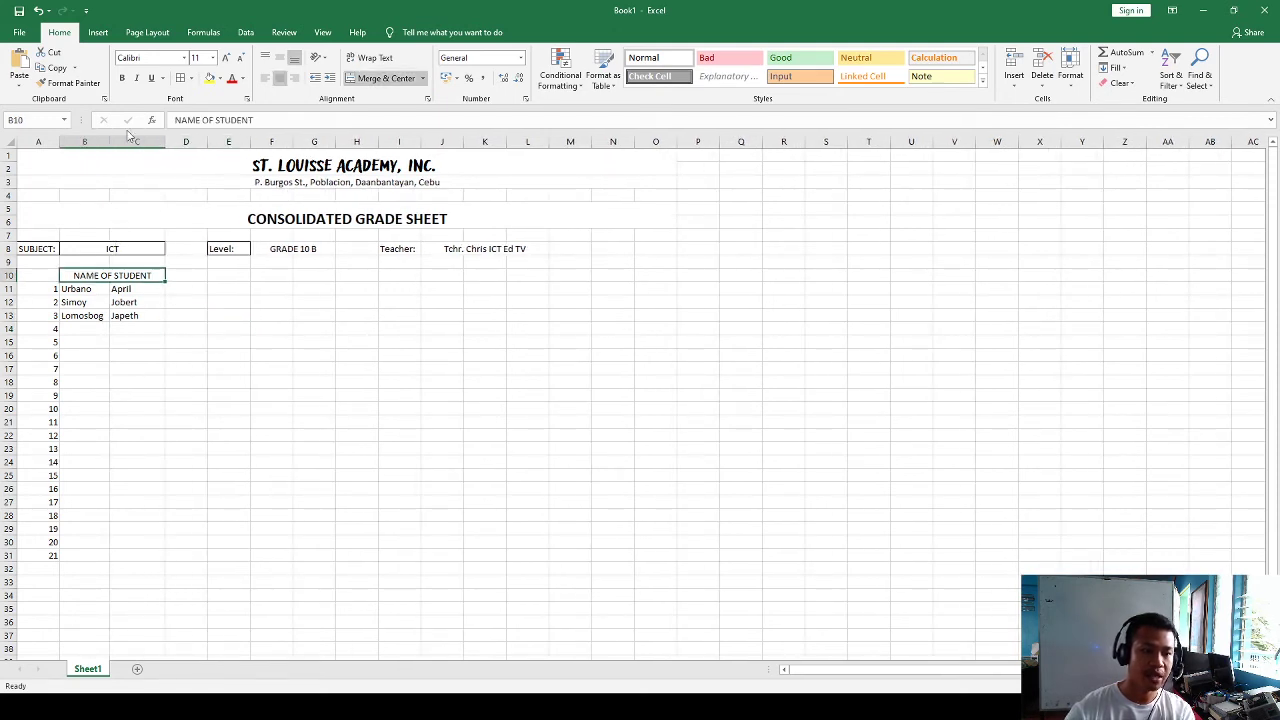
{"action": "left_click", "coordinate": [122, 78]}
{"action": "left_click", "coordinate": [104, 355]}
Enter the fourth student's surname and first name.
{"action": "left_click", "coordinate": [79, 331]}
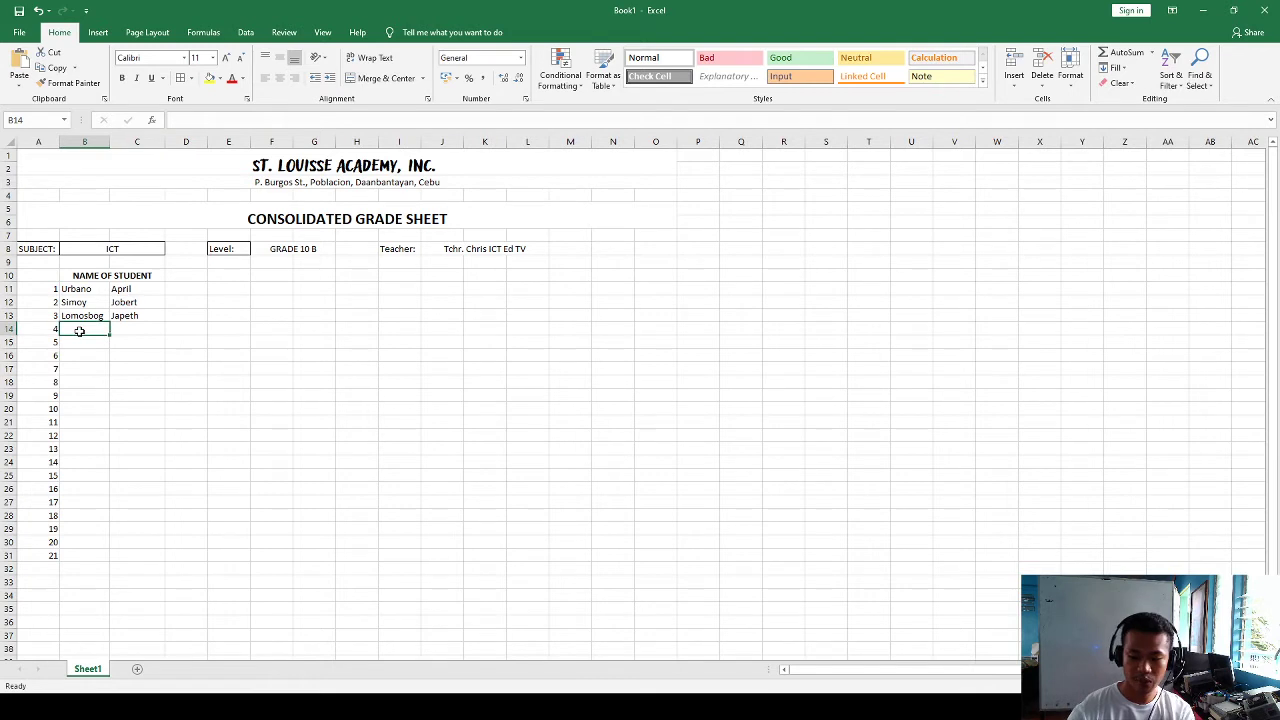
{"action": "type", "text": "Rosell"}
{"action": "key", "text": "Tab"}
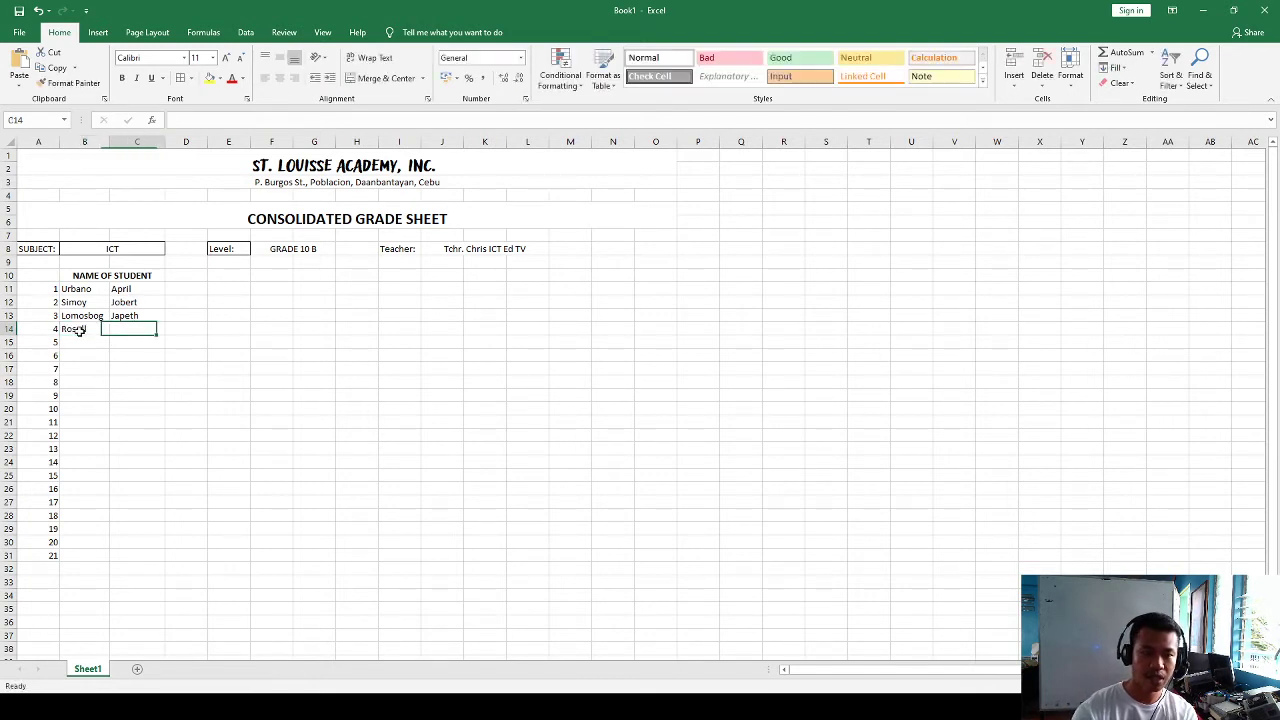
{"action": "type", "text": "Debnn"}
{"action": "key", "text": "BackSpace"}
{"action": "key", "text": "BackSpace"}
{"action": "key", "text": "BackSpace"}
{"action": "type", "text": "nn"}
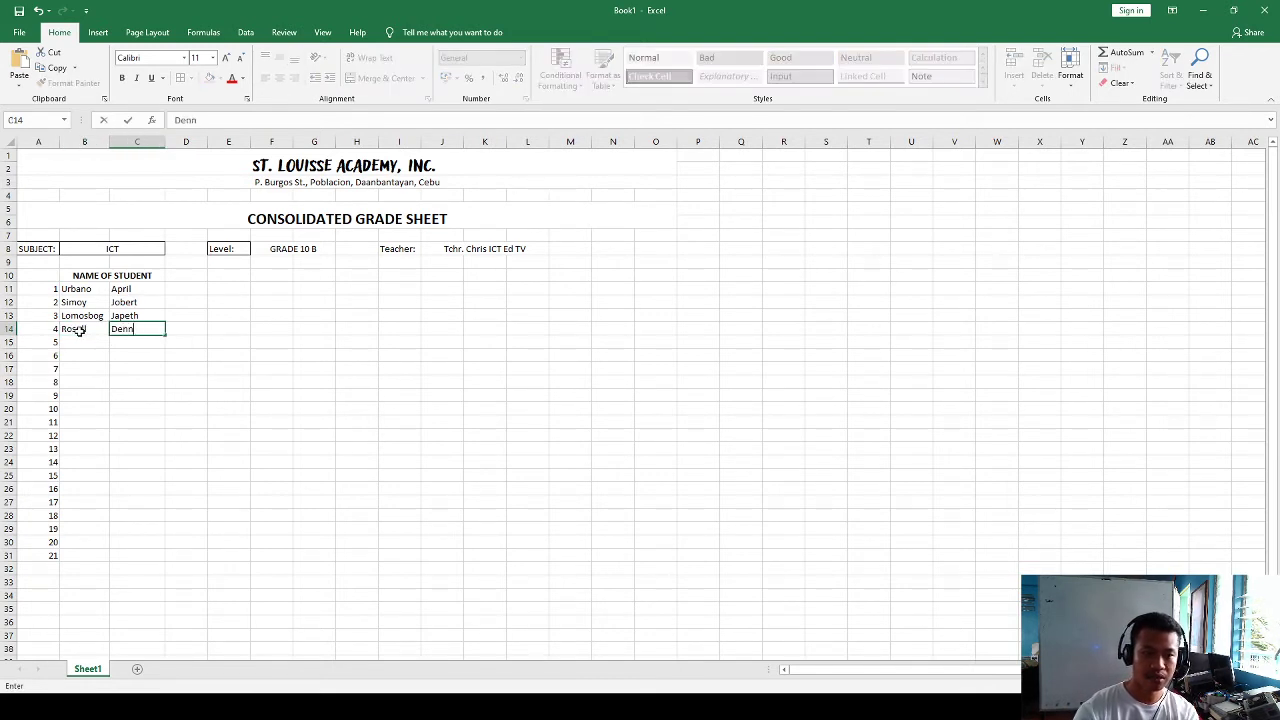
{"action": "type", "text": "se"}
{"action": "key", "text": "Return"}
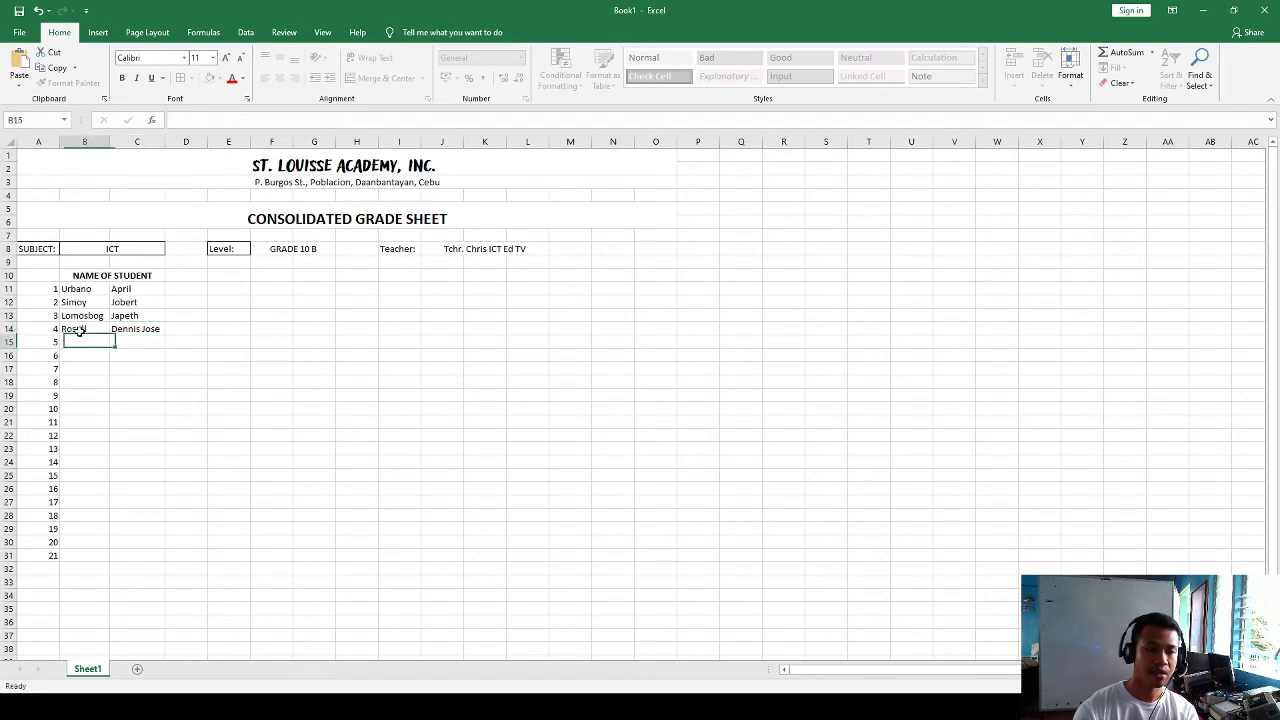
Enter the fifth student's full name and the sixth student's surname and first name.
{"action": "type", "text": "Ga;an"}
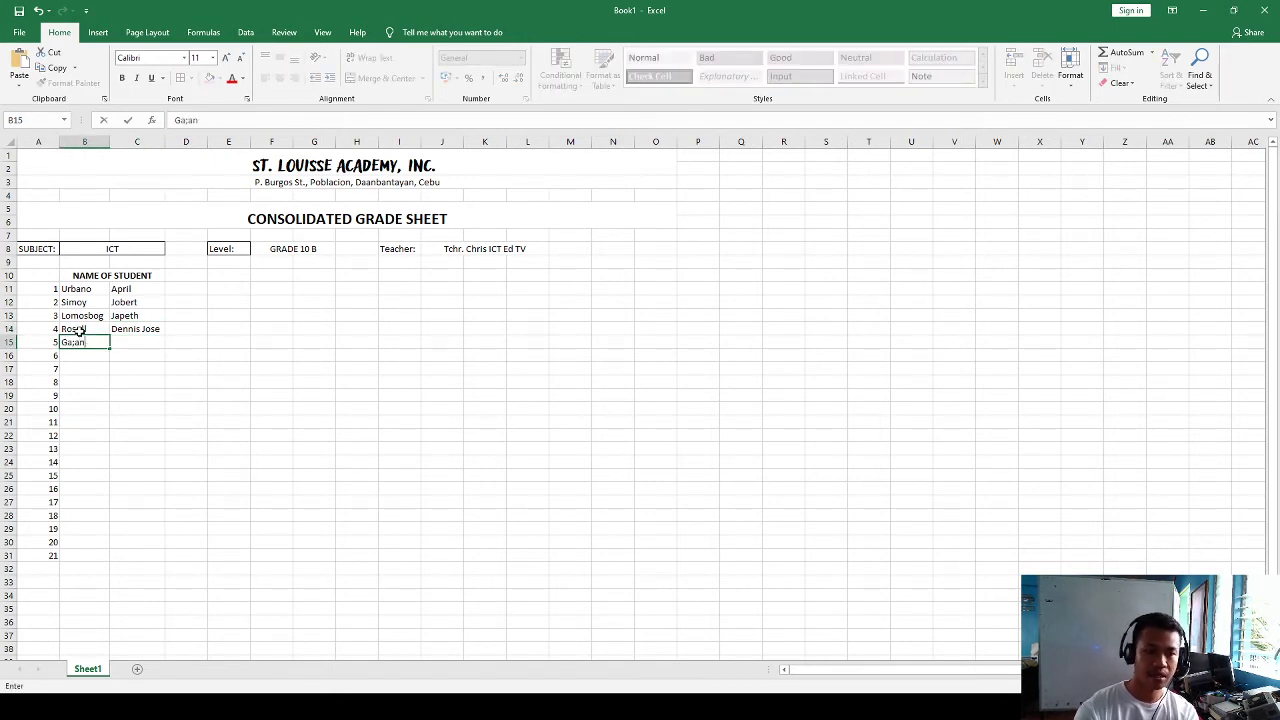
{"action": "type", "text": "a;ang"}
{"action": "key", "text": "BackSpace"}
{"action": "key", "text": "BackSpace"}
{"action": "key", "text": "BackSpace"}
{"action": "key", "text": "BackSpace"}
{"action": "key", "text": "BackSpace"}
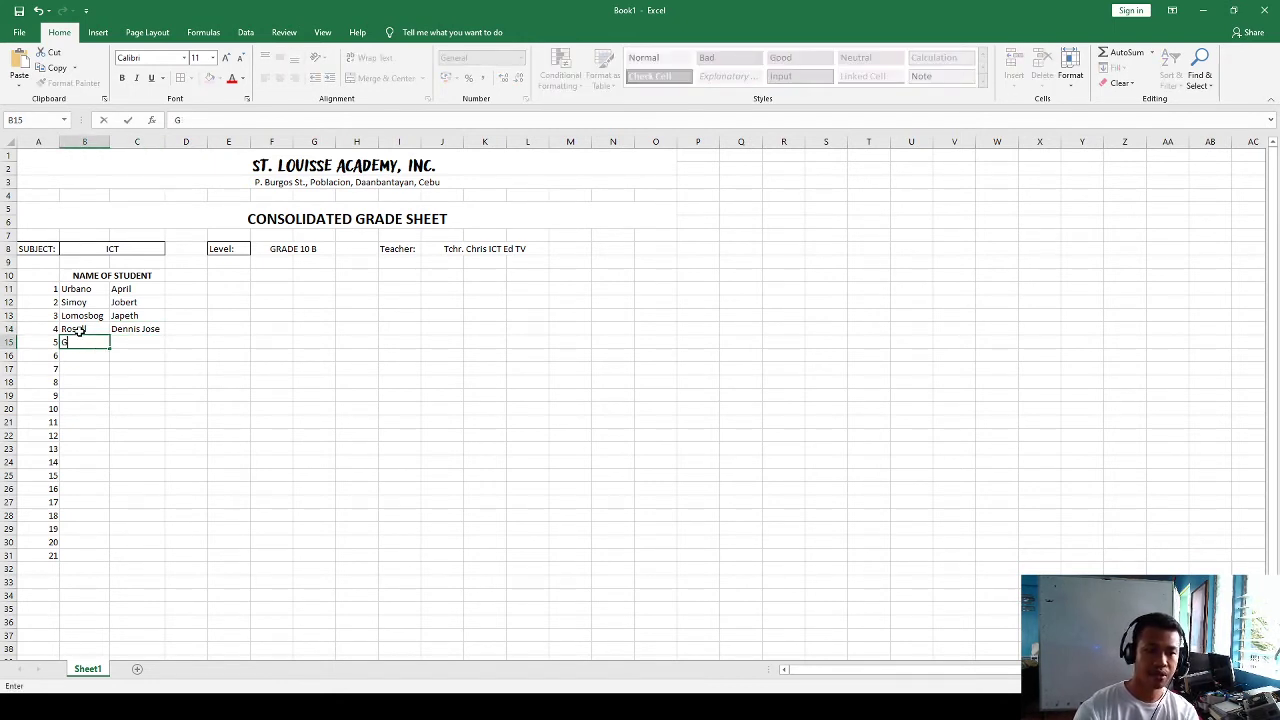
{"action": "type", "text": "guie"}
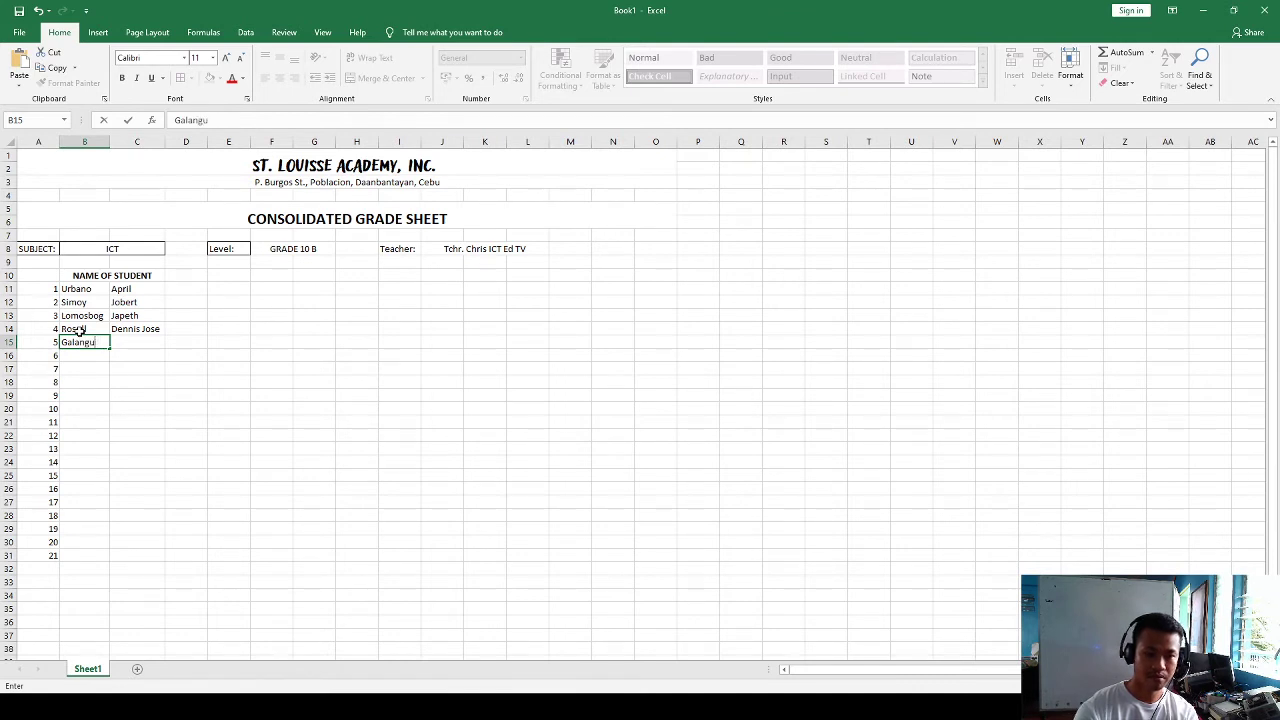
{"action": "key", "text": "Tab"}
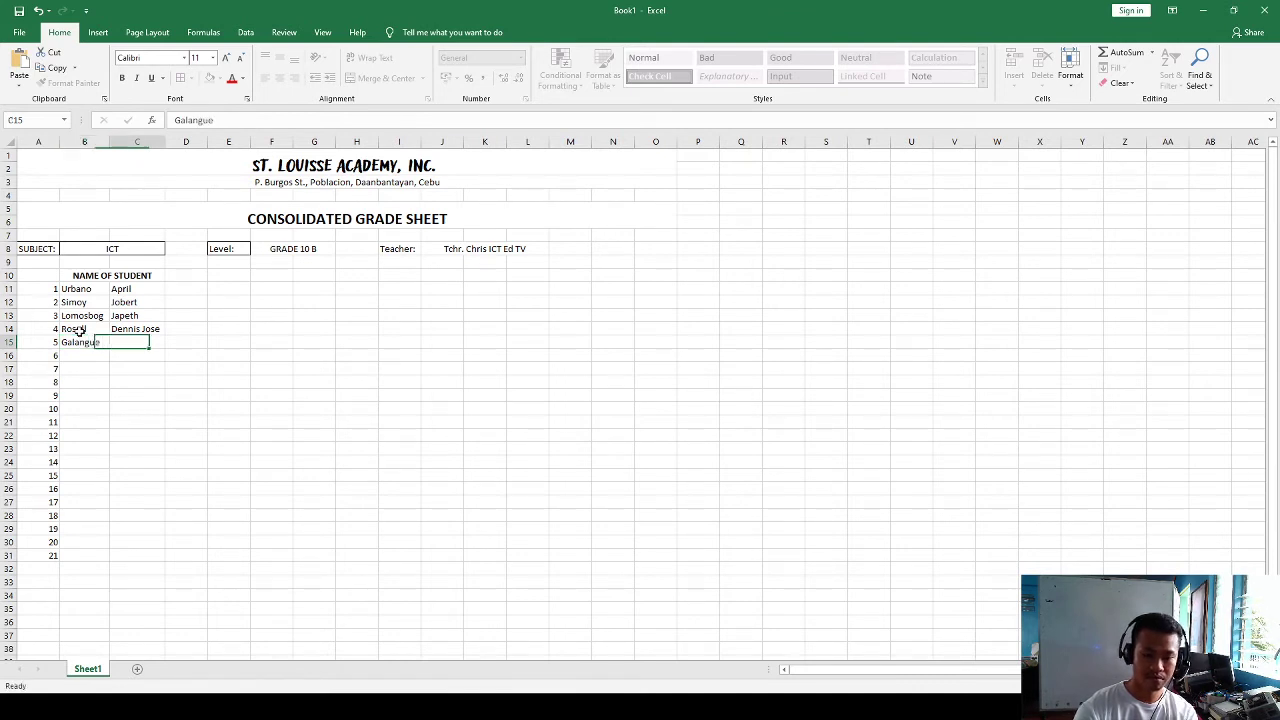
{"action": "type", "text": "Helbert"}
{"action": "key", "text": "Return"}
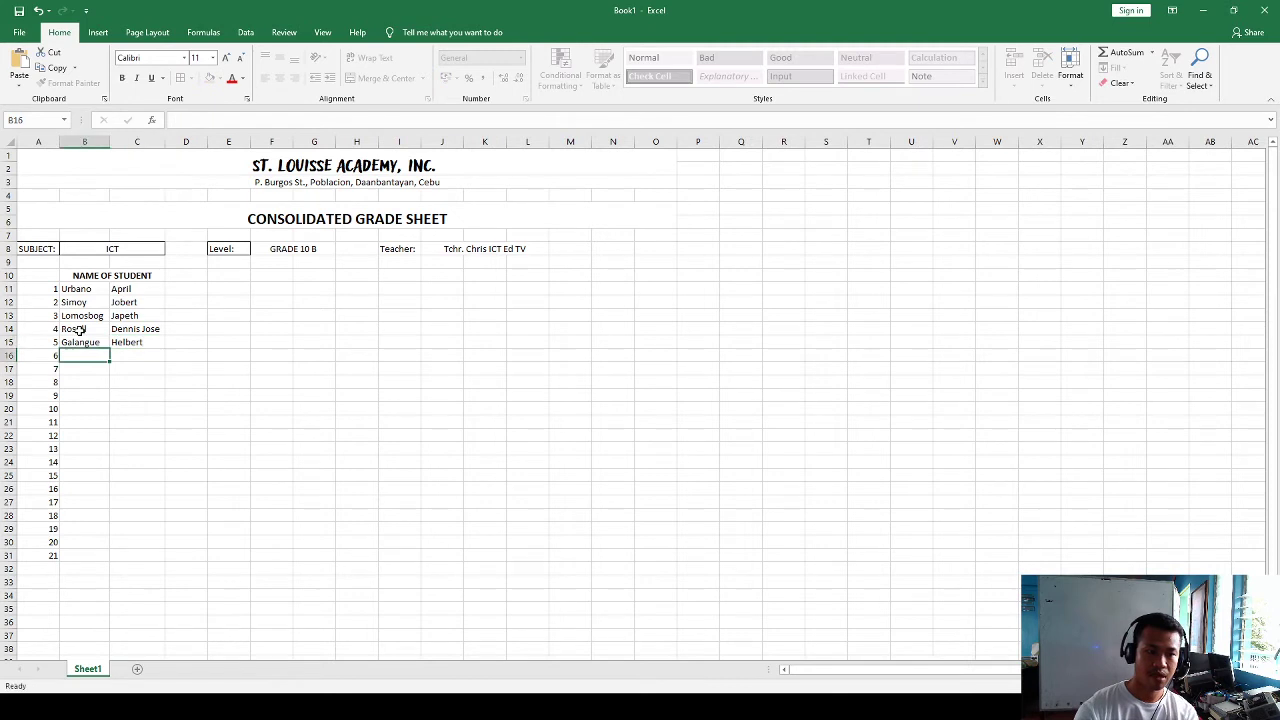
{"action": "type", "text": "Manza"}
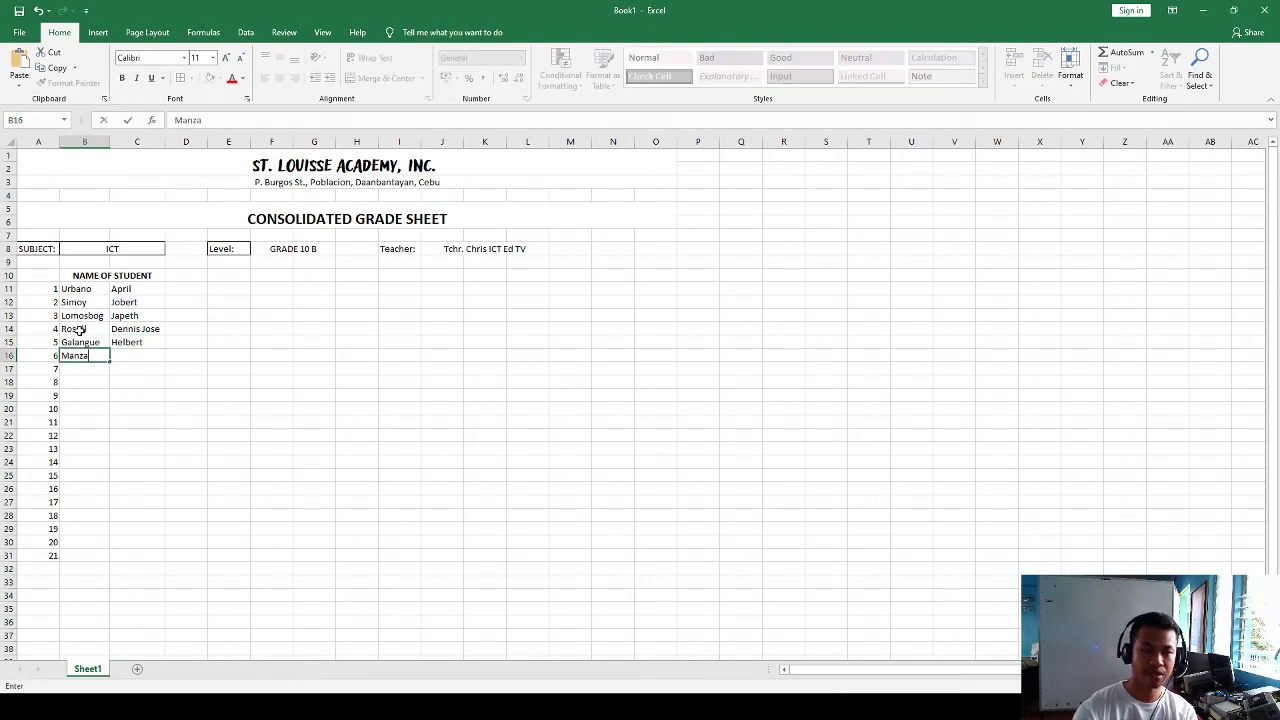
{"action": "type", "text": "nares"}
{"action": "key", "text": "Tab"}
{"action": "type", "text": "Jo"}
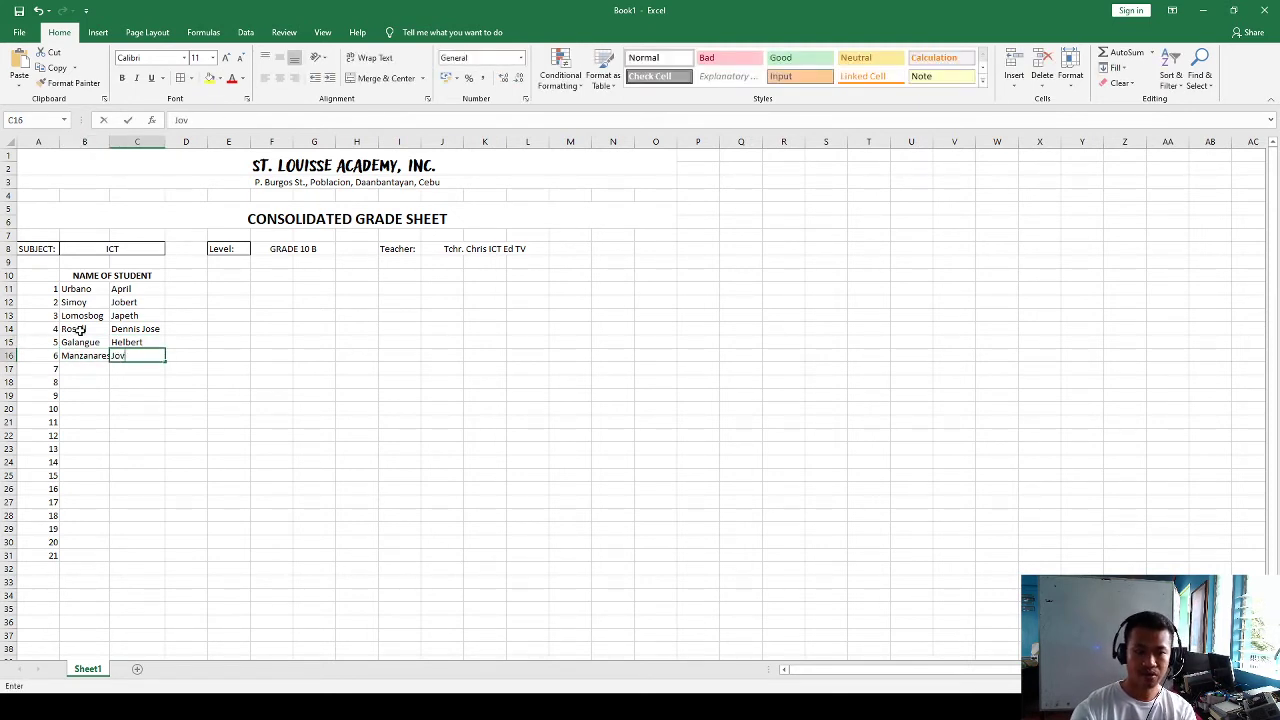
{"action": "type", "text": "vewn"}
{"action": "key", "text": "BackSpace"}
{"action": "key", "text": "BackSpace"}
Finish the sixth first name and sort B11:C16 alphabetically by surname.
{"action": "type", "text": "n"}
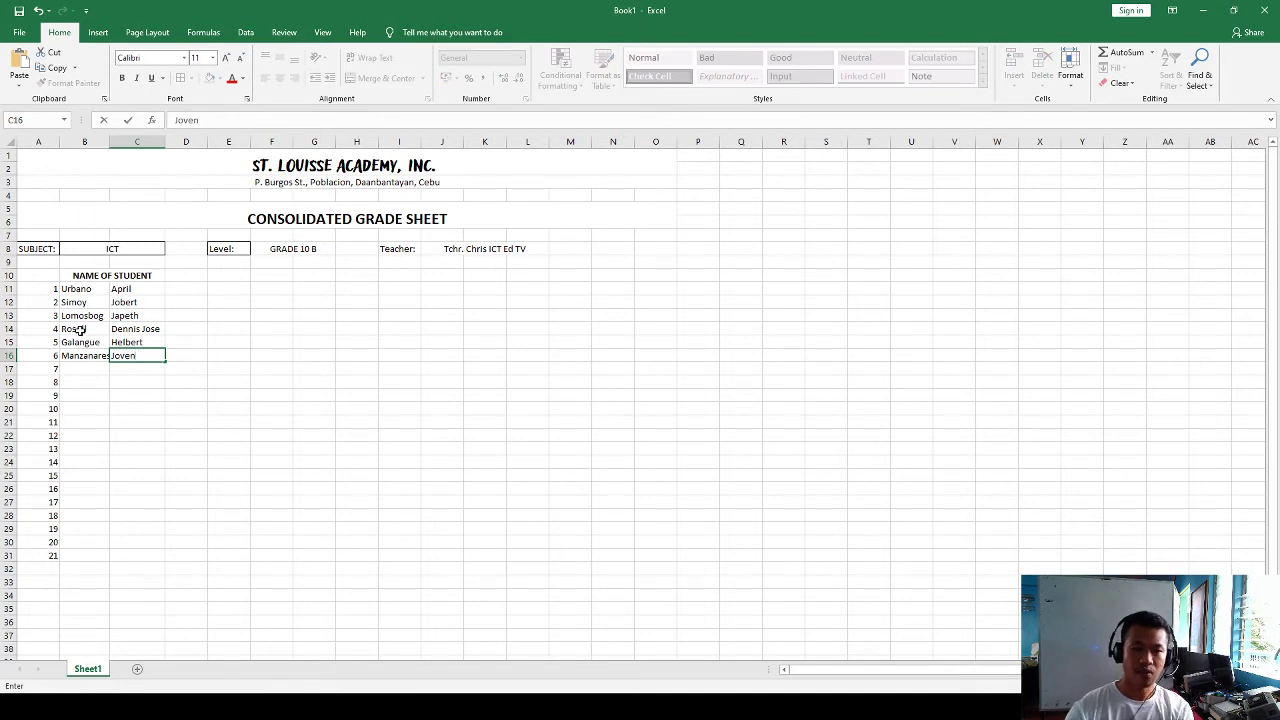
{"action": "left_click", "coordinate": [167, 396]}
{"action": "mouse_move", "coordinate": [64, 287]}
{"action": "left_mouse_down"}
{"action": "mouse_move", "coordinate": [131, 318]}
{"action": "mouse_move", "coordinate": [148, 354]}
{"action": "left_mouse_up"}
{"action": "left_click", "coordinate": [137, 421]}
{"action": "left_click", "coordinate": [80, 289]}
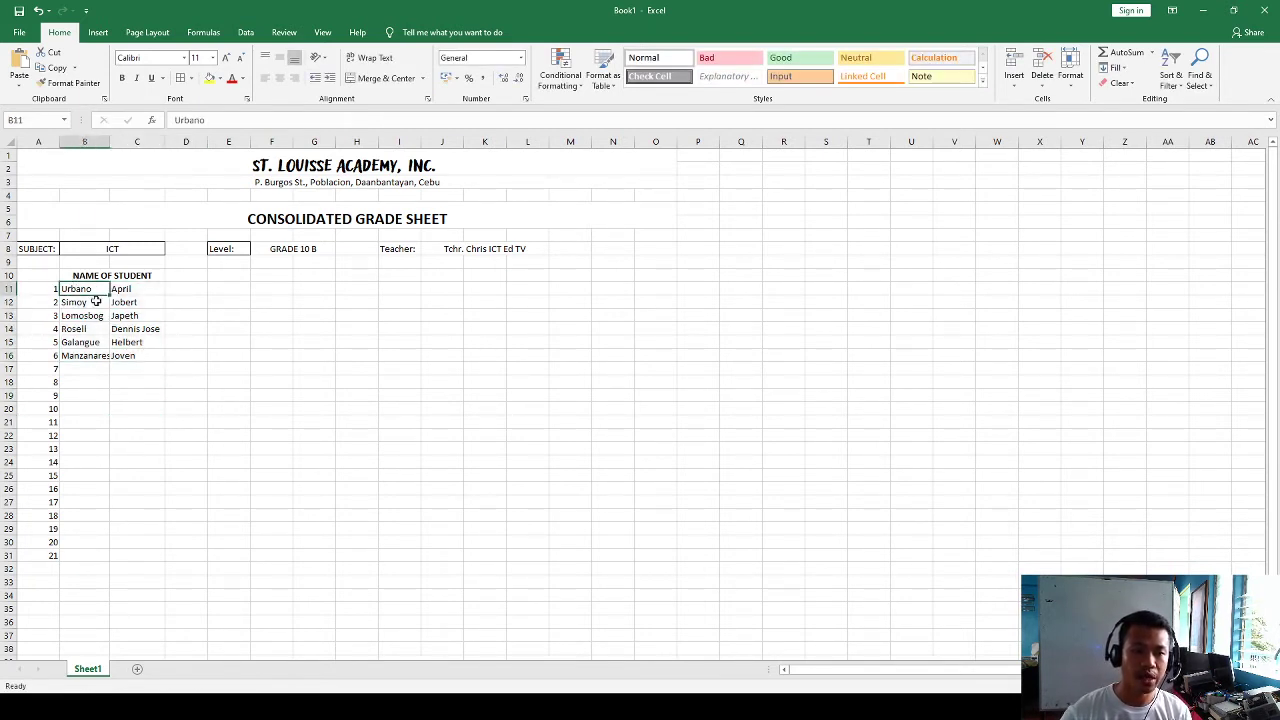
{"action": "left_click_drag", "start_coordinate": [96, 301], "coordinate": [148, 356]}
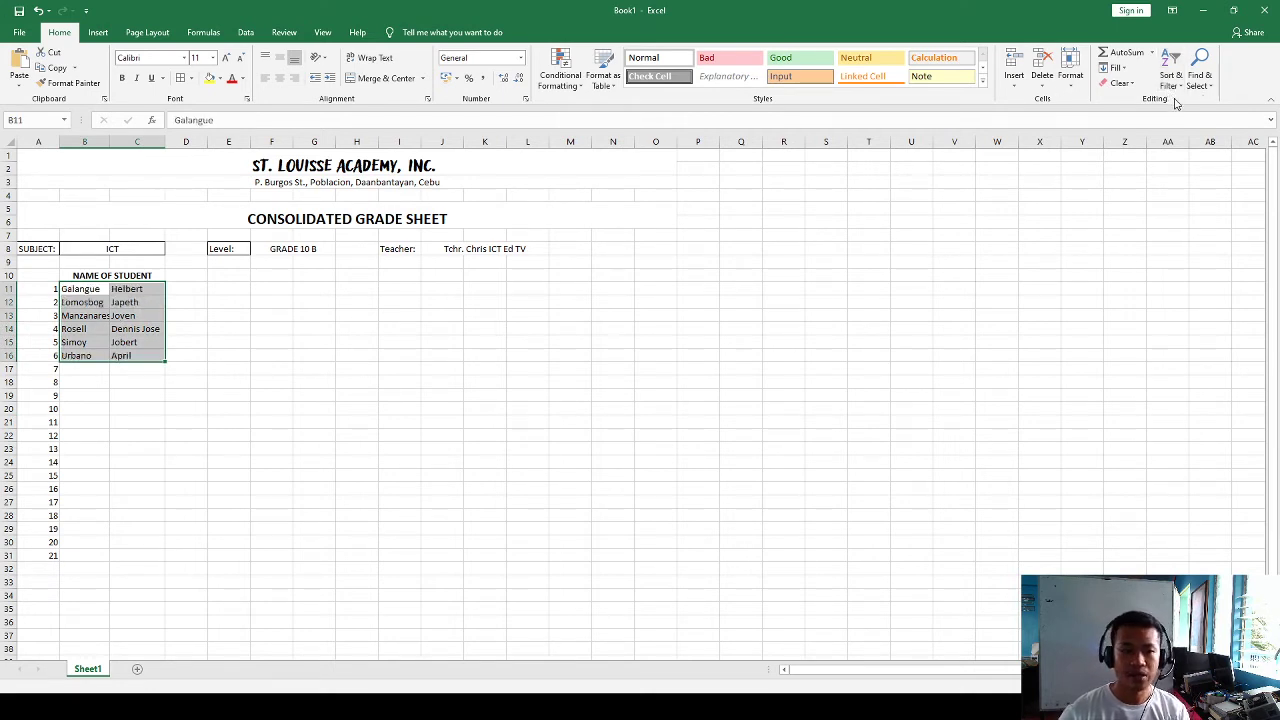
Reselect and review the sorted name list, then check the header row cells.
{"action": "left_click", "coordinate": [440, 368]}
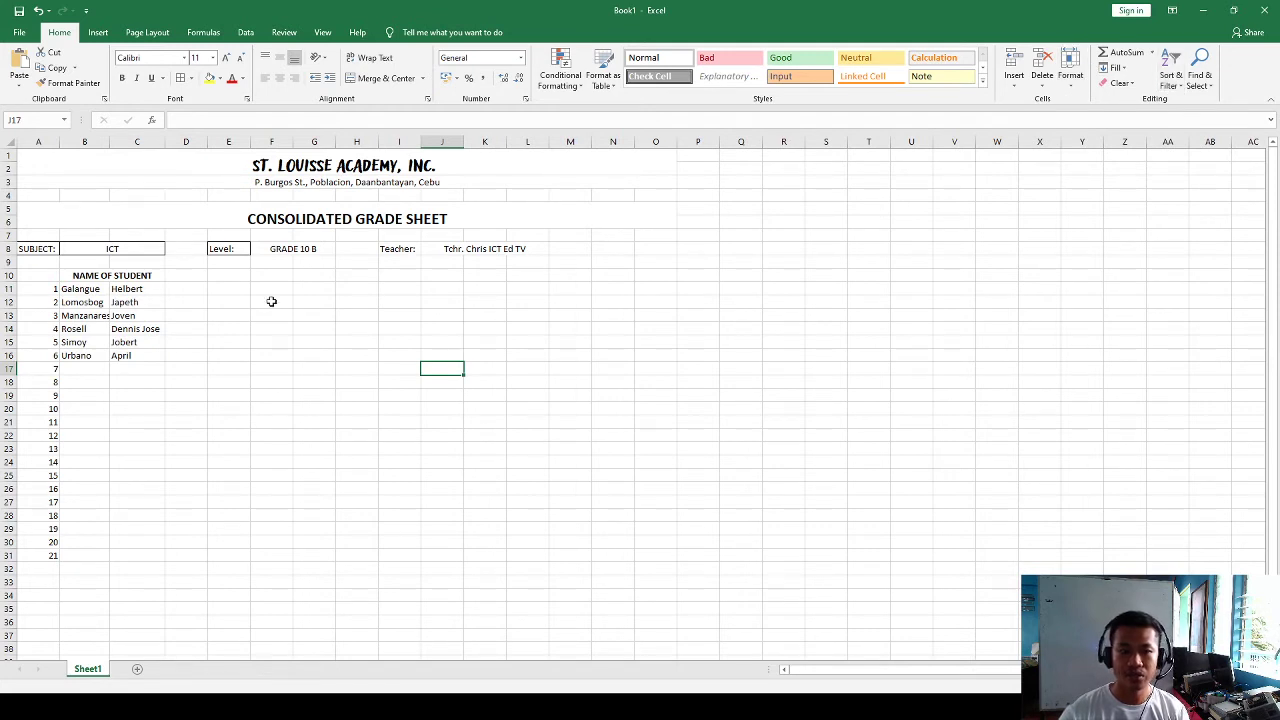
{"action": "left_click_drag", "start_coordinate": [66, 289], "coordinate": [116, 357]}
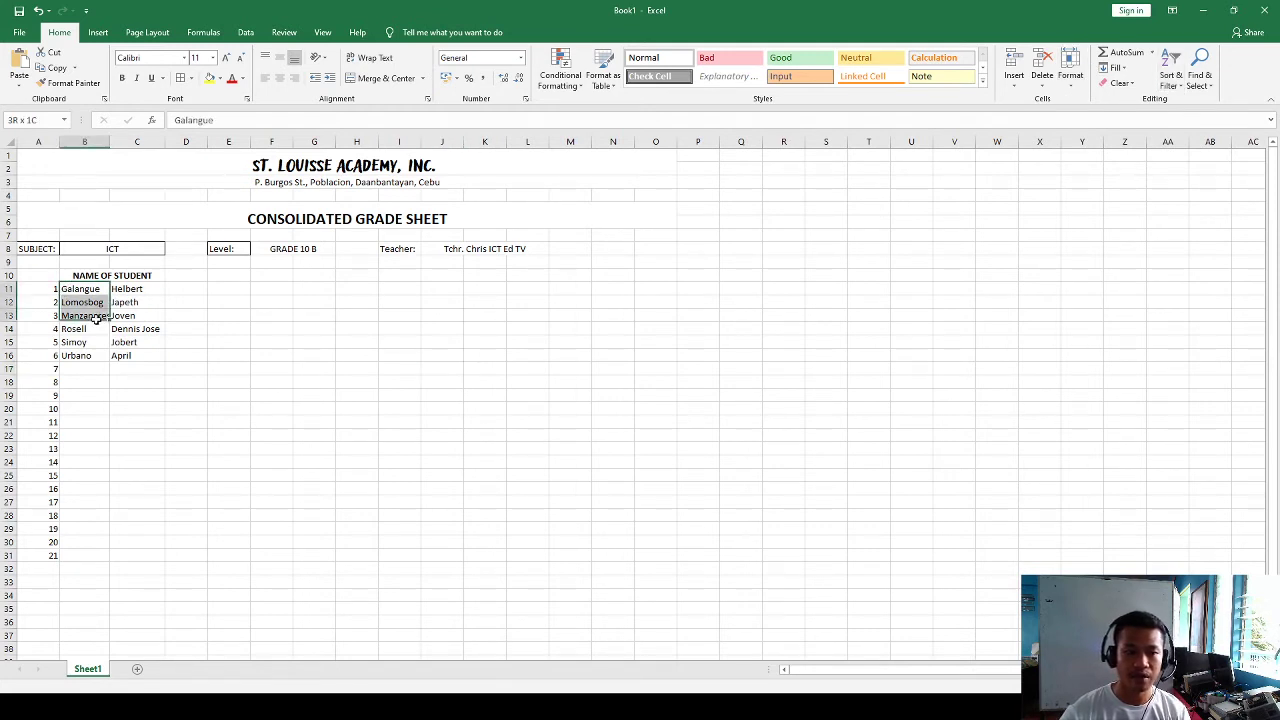
{"action": "left_click", "coordinate": [157, 405]}
{"action": "left_click", "coordinate": [177, 264]}
{"action": "left_click", "coordinate": [184, 286]}
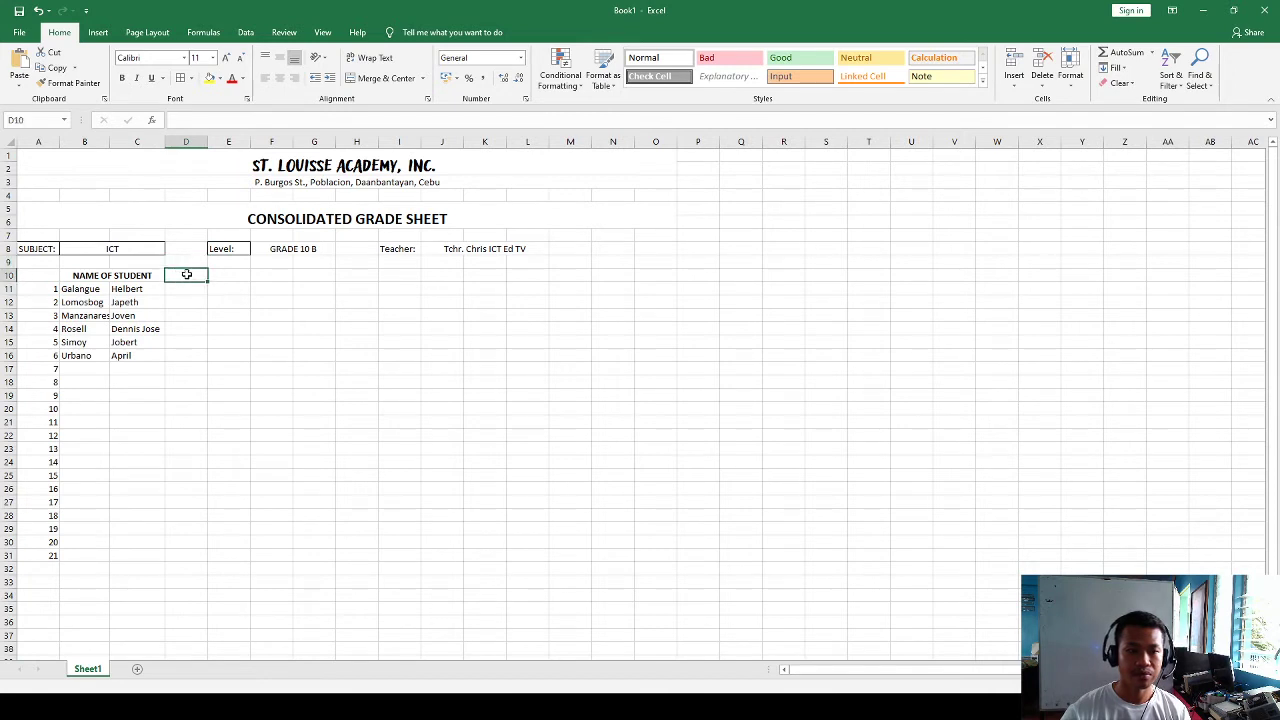
{"action": "left_click", "coordinate": [204, 308]}
{"action": "left_click", "coordinate": [189, 285]}
{"action": "left_click", "coordinate": [184, 275]}
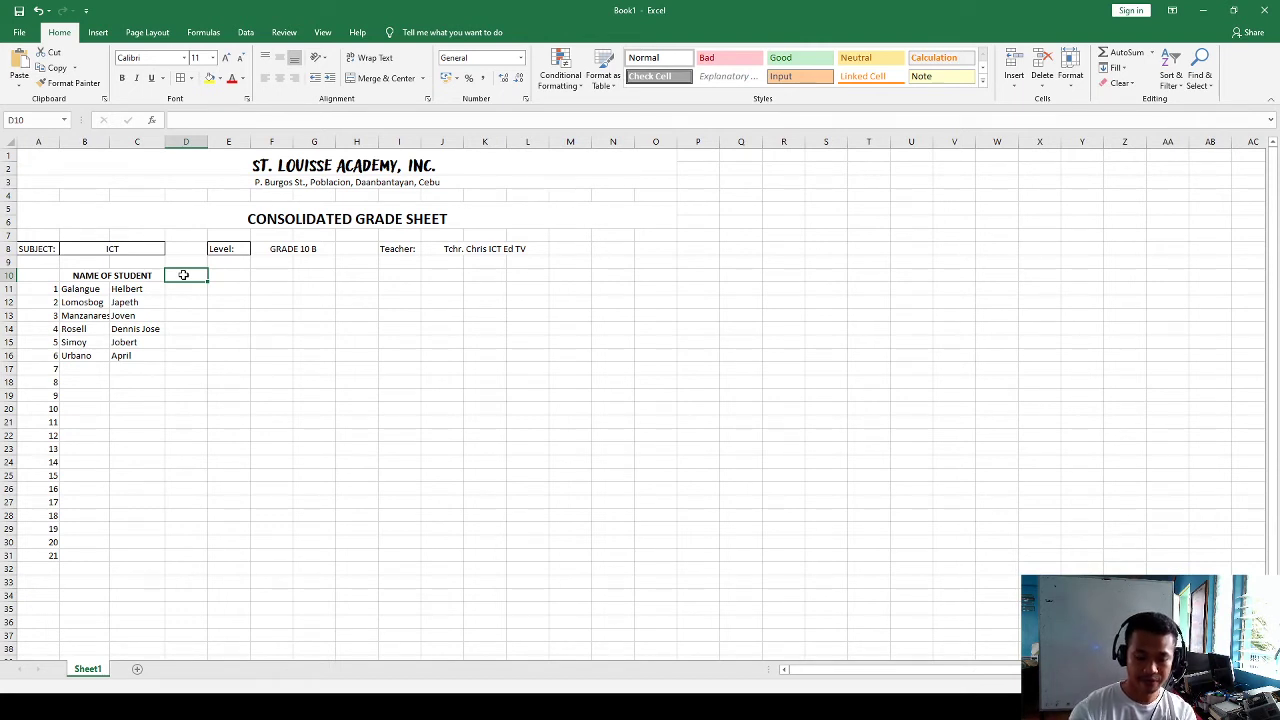
Enter subject headers SCIENCE, MATH, FILIPINO and ENGLISH across row 10.
{"action": "type", "text": "S"}
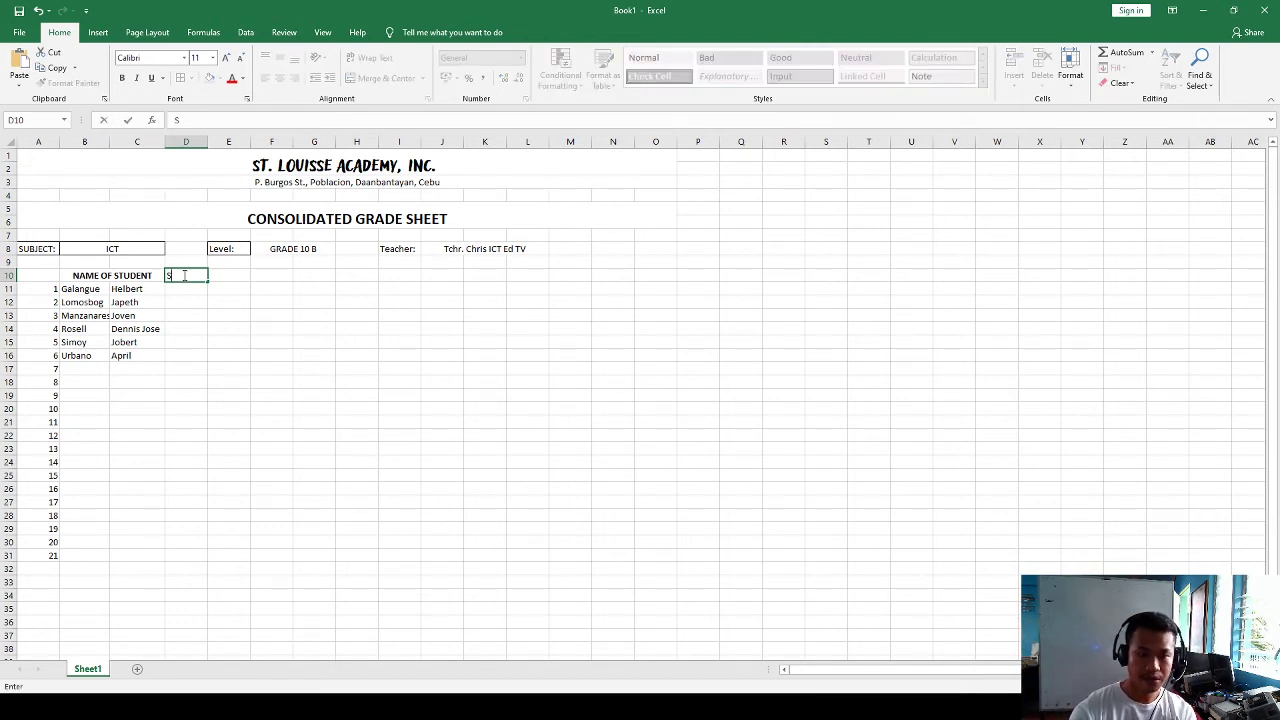
{"action": "type", "text": "CIENC"}
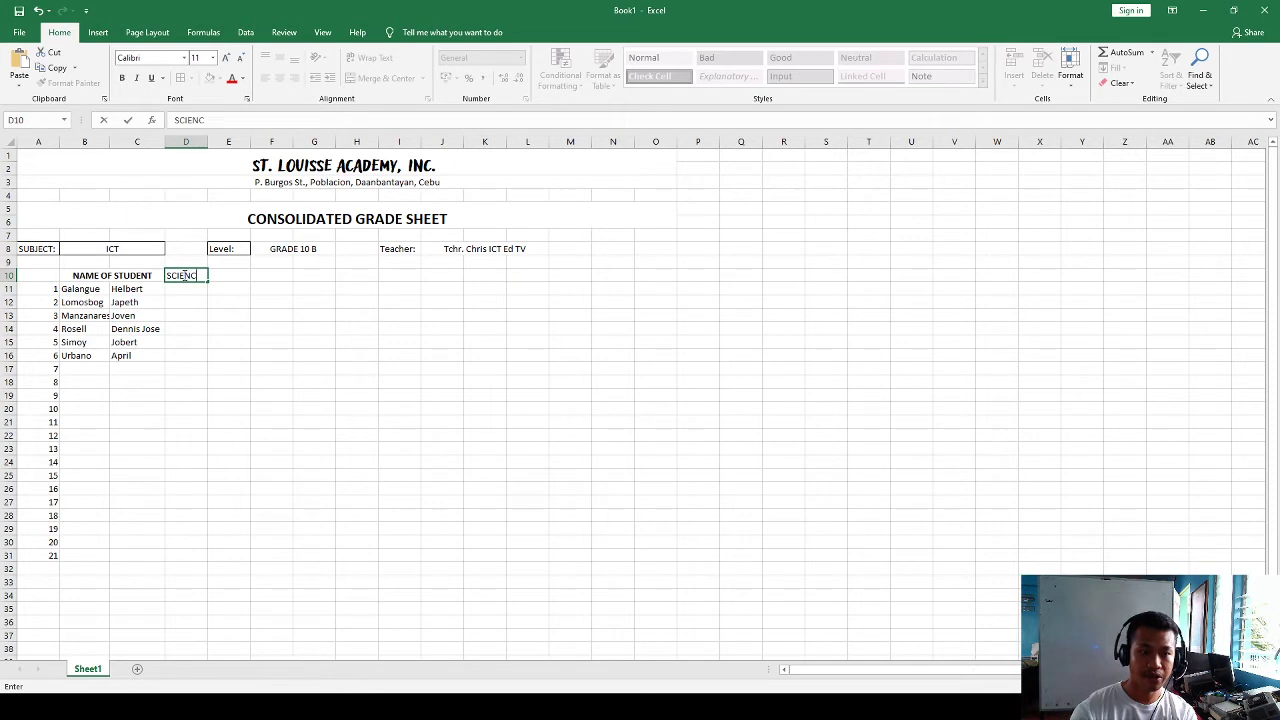
{"action": "type", "text": "E"}
{"action": "key", "text": "Tab"}
{"action": "type", "text": "MATH"}
{"action": "key", "text": "Tab"}
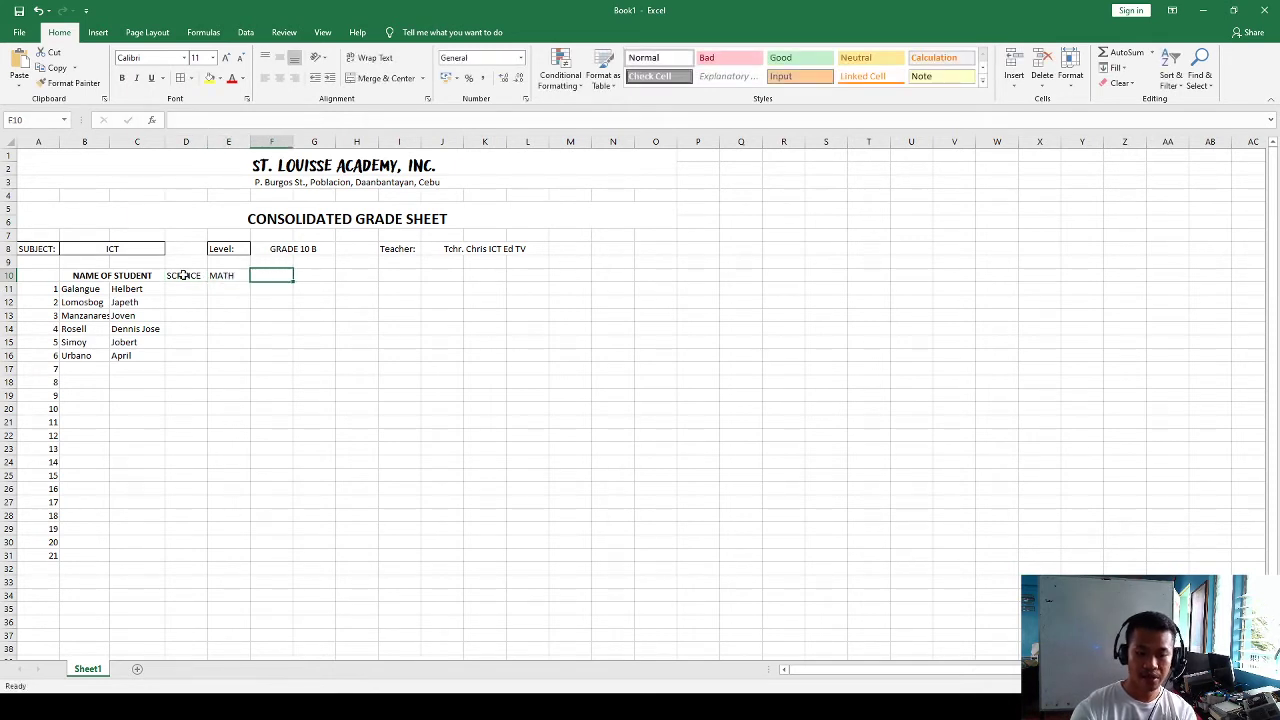
{"action": "type", "text": "FI"}
{"action": "key", "text": "BackSpace"}
{"action": "key", "text": "BackSpace"}
{"action": "type", "text": "PI"}
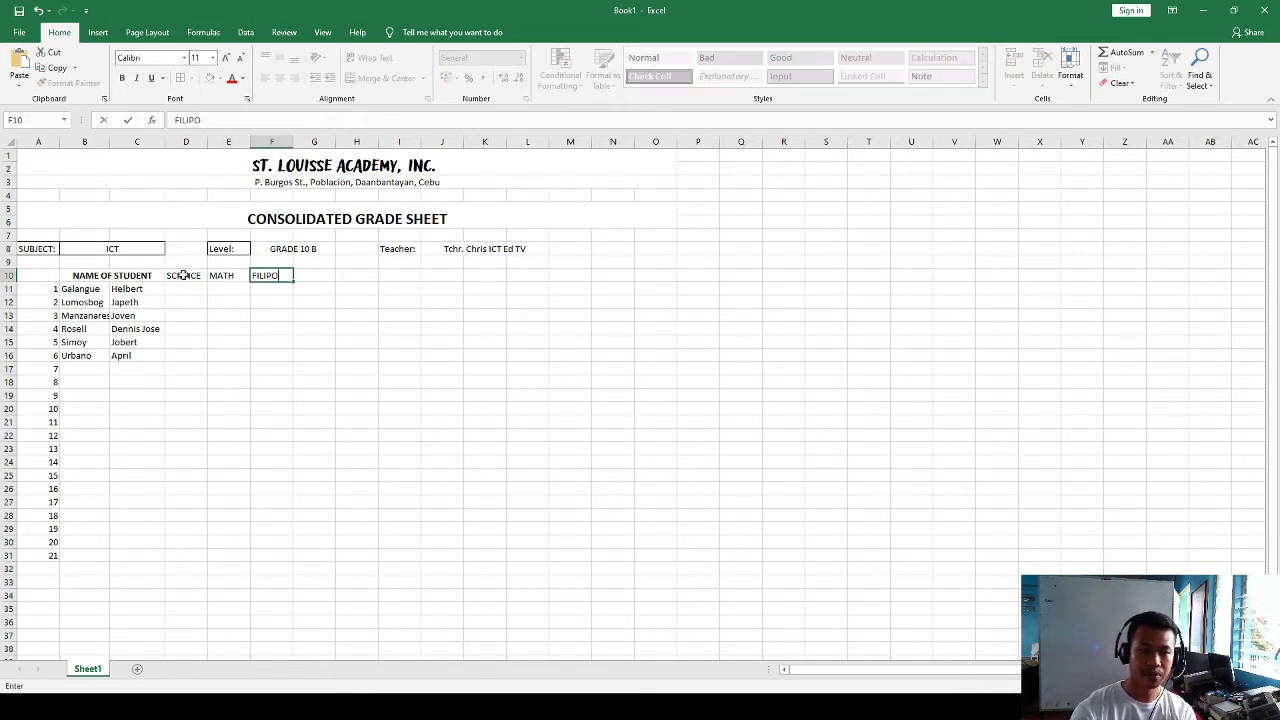
{"action": "type", "text": "NO"}
{"action": "key", "text": "Tab"}
{"action": "type", "text": "ENGL"}
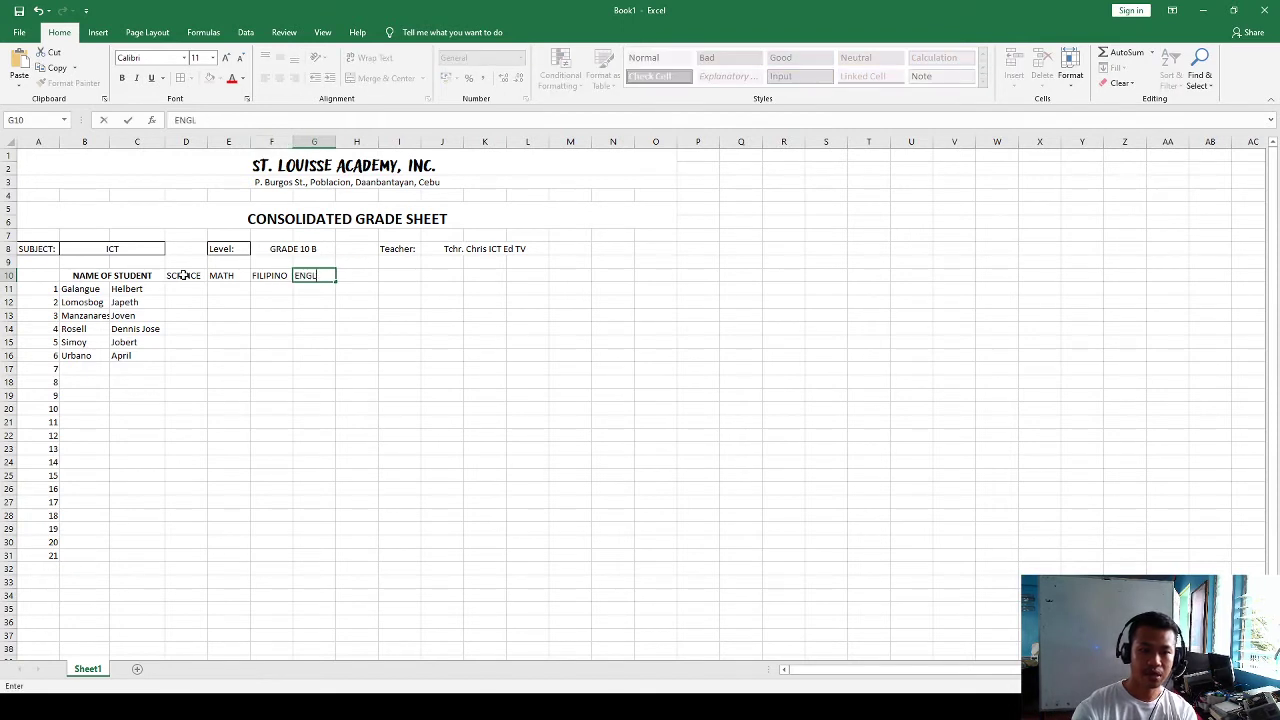
{"action": "type", "text": "IHS"}
{"action": "key", "text": "BackSpace"}
{"action": "key", "text": "BackSpace"}
{"action": "key", "text": "BackSpace"}
{"action": "type", "text": "ISH"}
{"action": "key", "text": "Tab"}
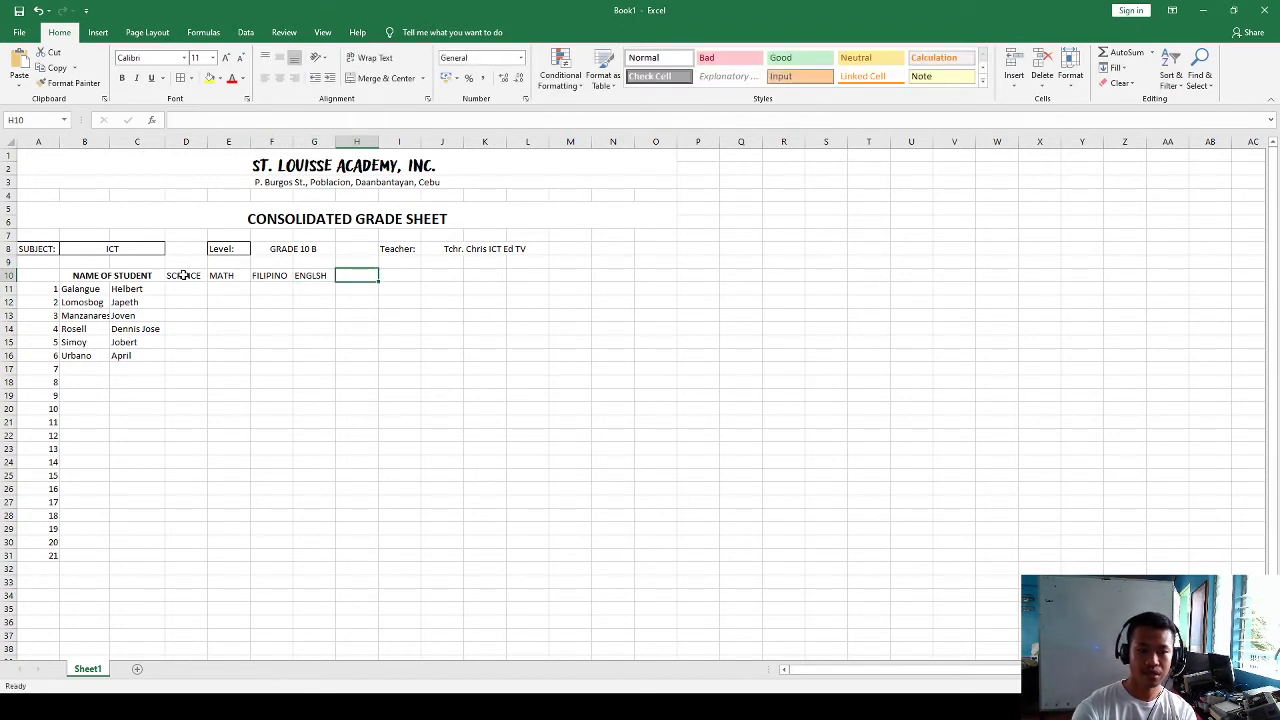
Continue the row 10 headers with T.L.E., ESP, MAPEH, A.P and ICT.
{"action": "type", "text": "T."}
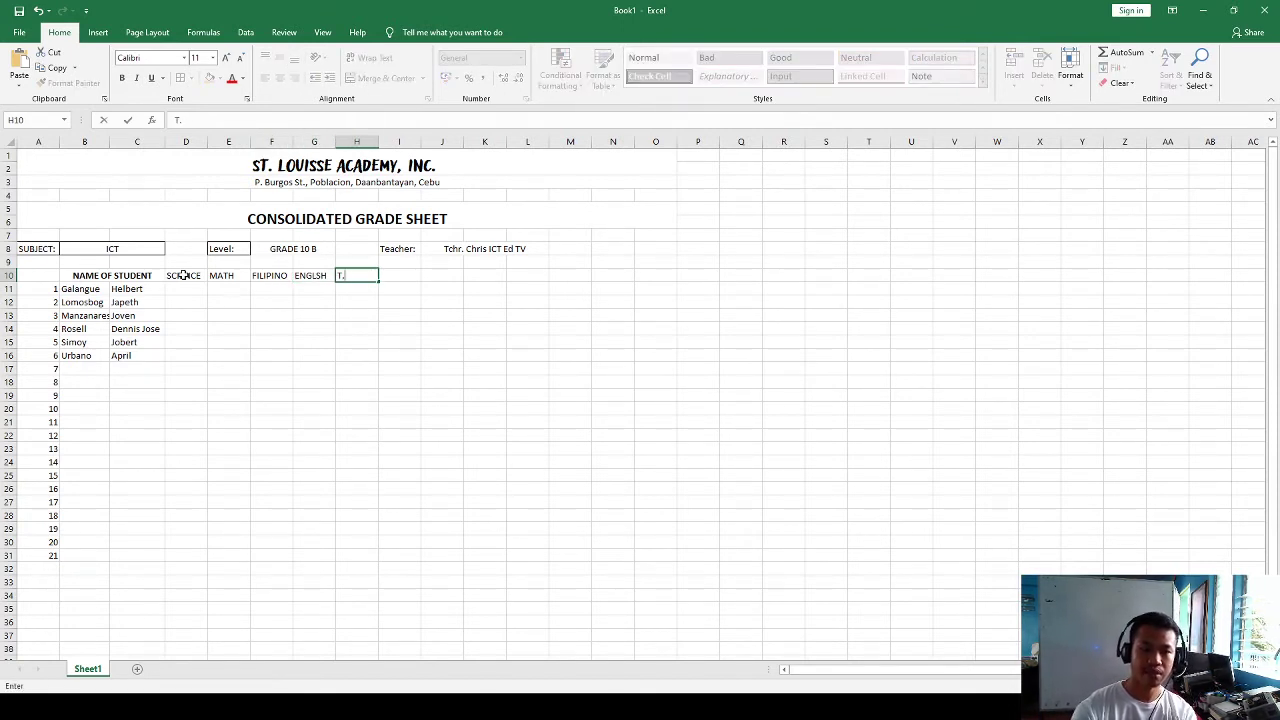
{"action": "type", "text": "LL.E."}
{"action": "key", "text": "Tab"}
{"action": "type", "text": "ESP"}
{"action": "key", "text": "Tab"}
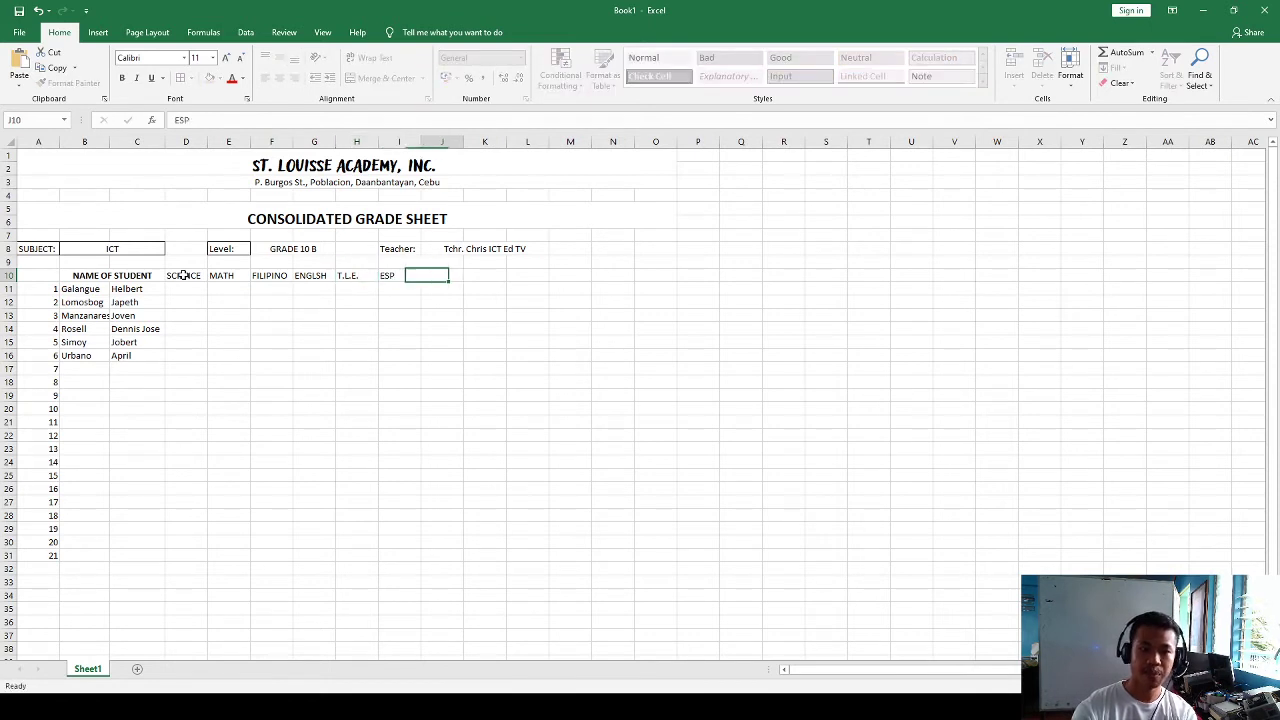
{"action": "type", "text": "MAPEH"}
{"action": "key", "text": "Tab"}
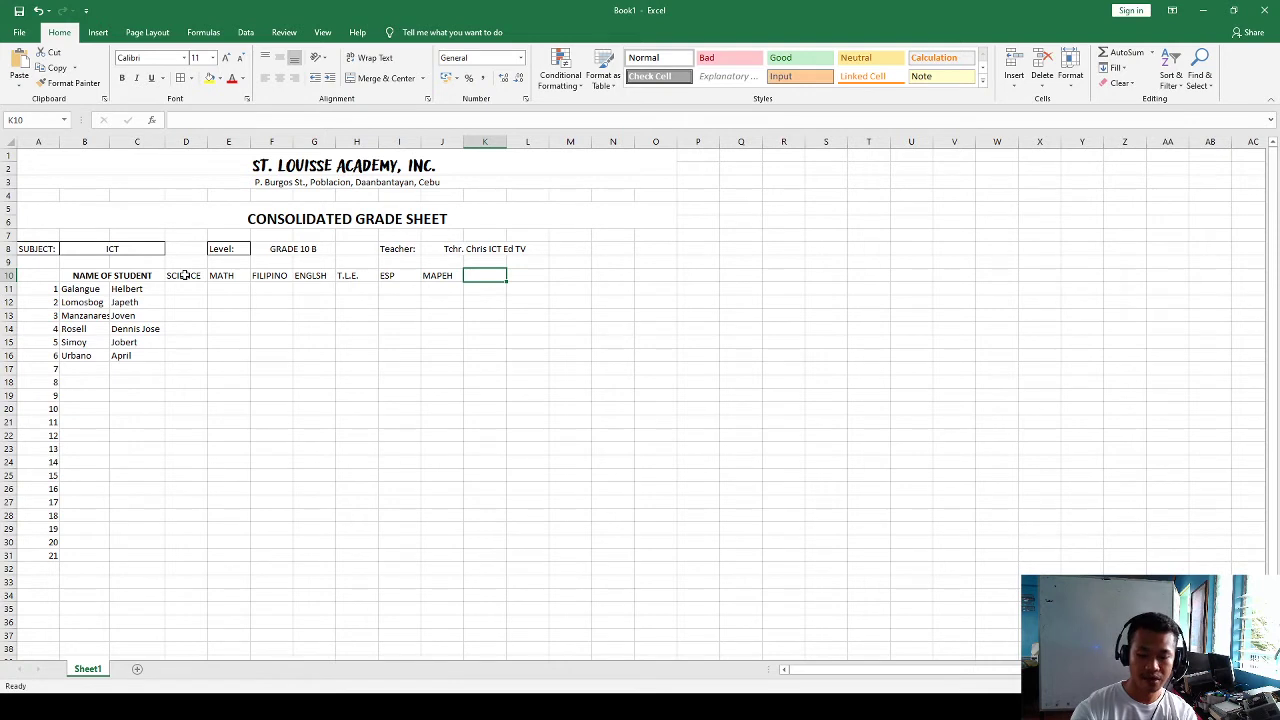
{"action": "type", "text": "A.,P"}
{"action": "key", "text": "BackSpace"}
{"action": "type", "text": "P"}
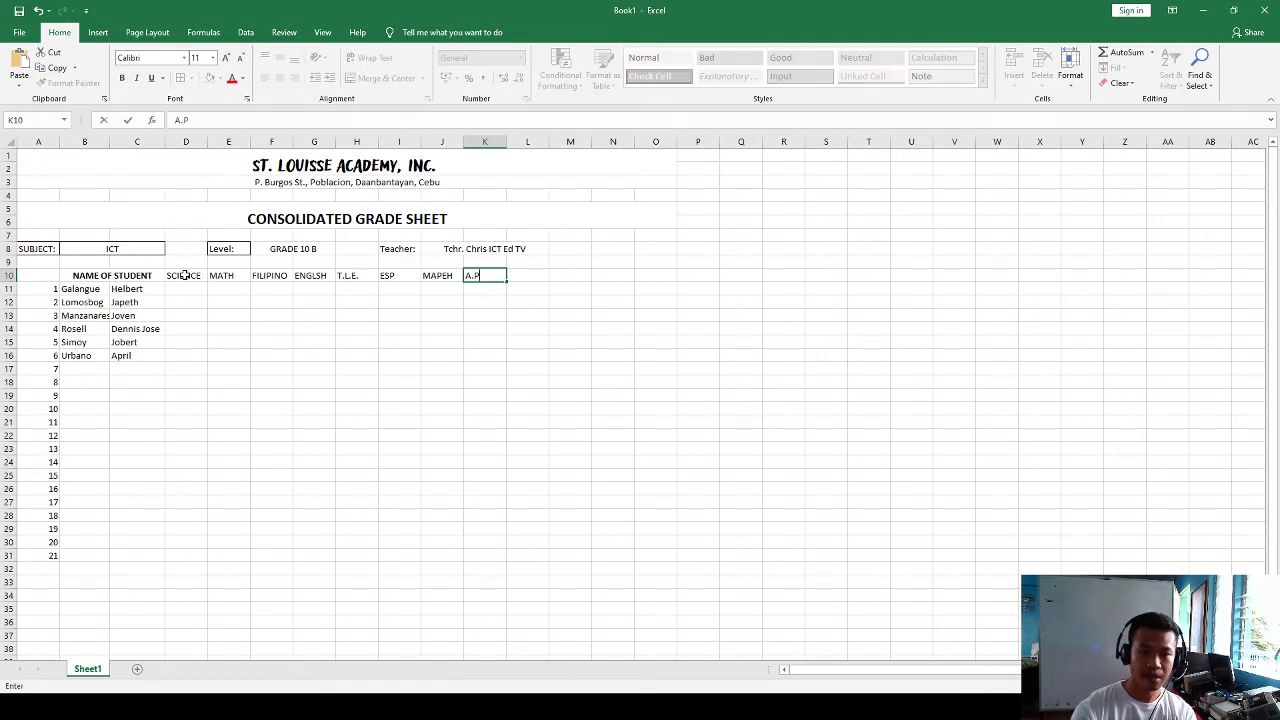
{"action": "key", "text": "Tab"}
{"action": "type", "text": "ICT"}
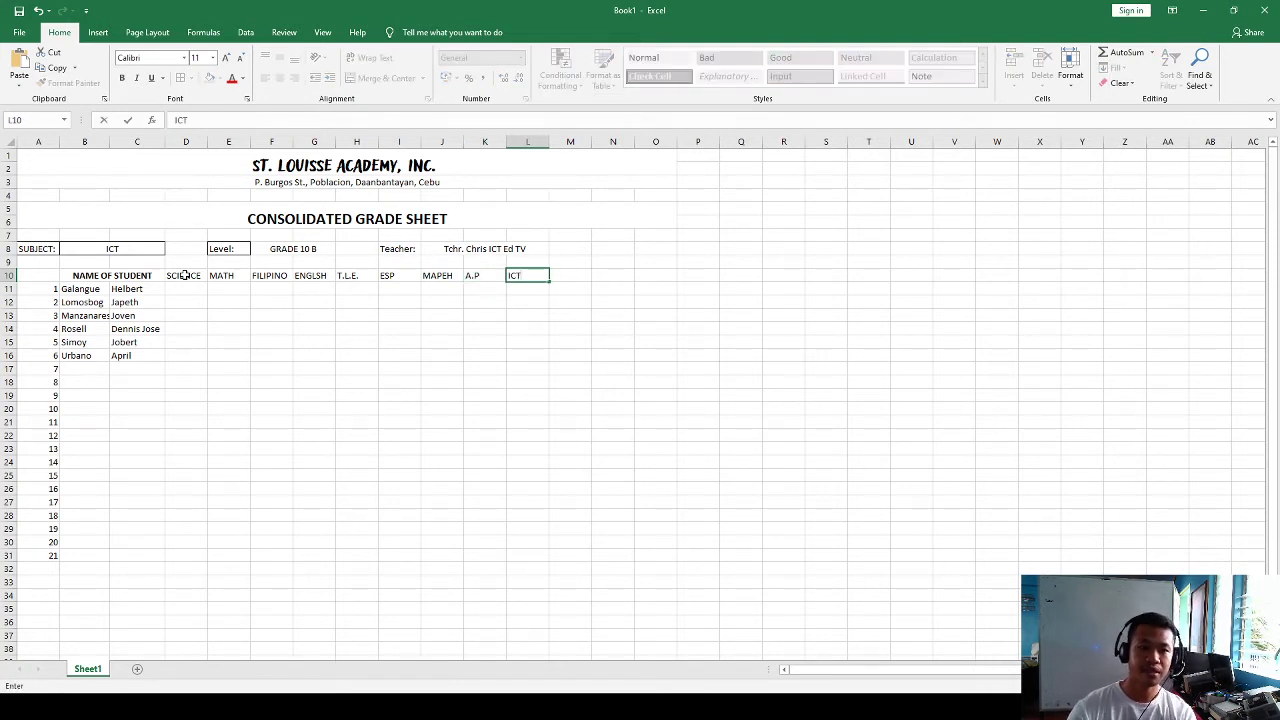
{"action": "left_click", "coordinate": [280, 422]}
Check each subject header and add a TOTAL header after ICT.
{"action": "left_click", "coordinate": [195, 275]}
{"action": "left_click", "coordinate": [285, 275]}
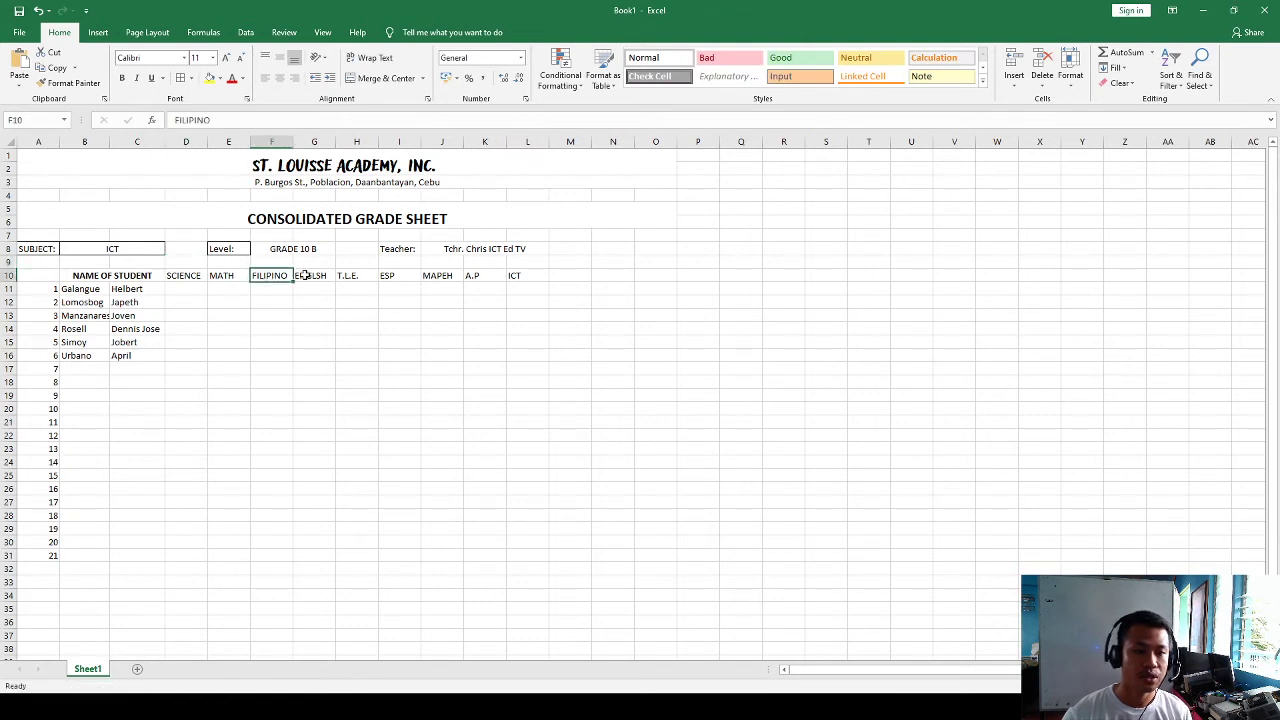
{"action": "left_click", "coordinate": [355, 275]}
{"action": "left_click", "coordinate": [400, 275]}
{"action": "left_click", "coordinate": [442, 275]}
{"action": "left_click", "coordinate": [485, 275]}
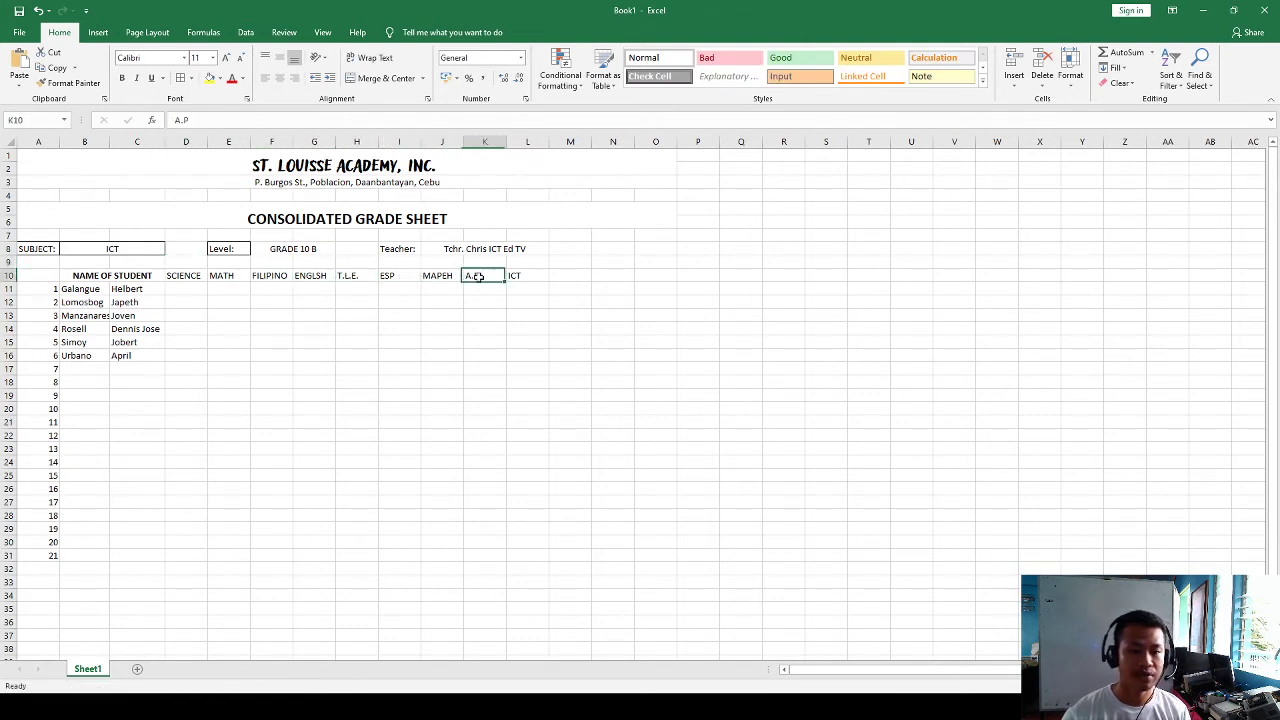
{"action": "left_click", "coordinate": [536, 275]}
{"action": "left_click", "coordinate": [612, 355]}
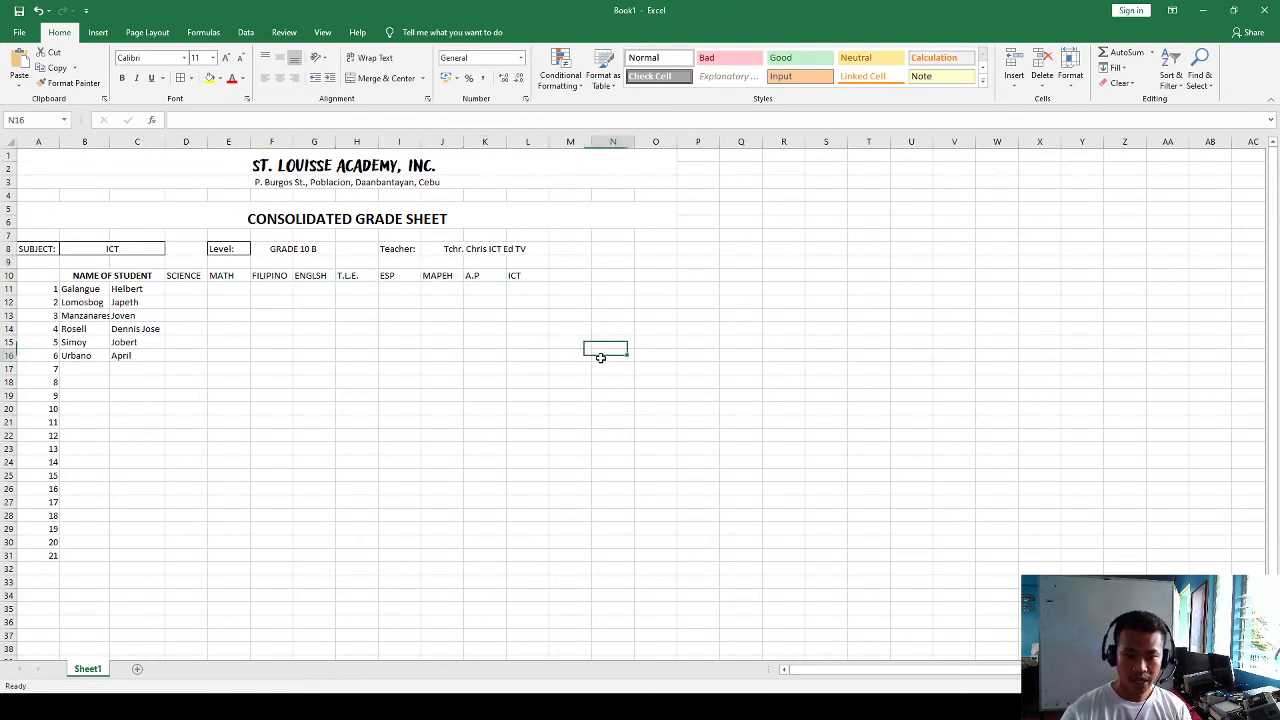
{"action": "left_click", "coordinate": [563, 275]}
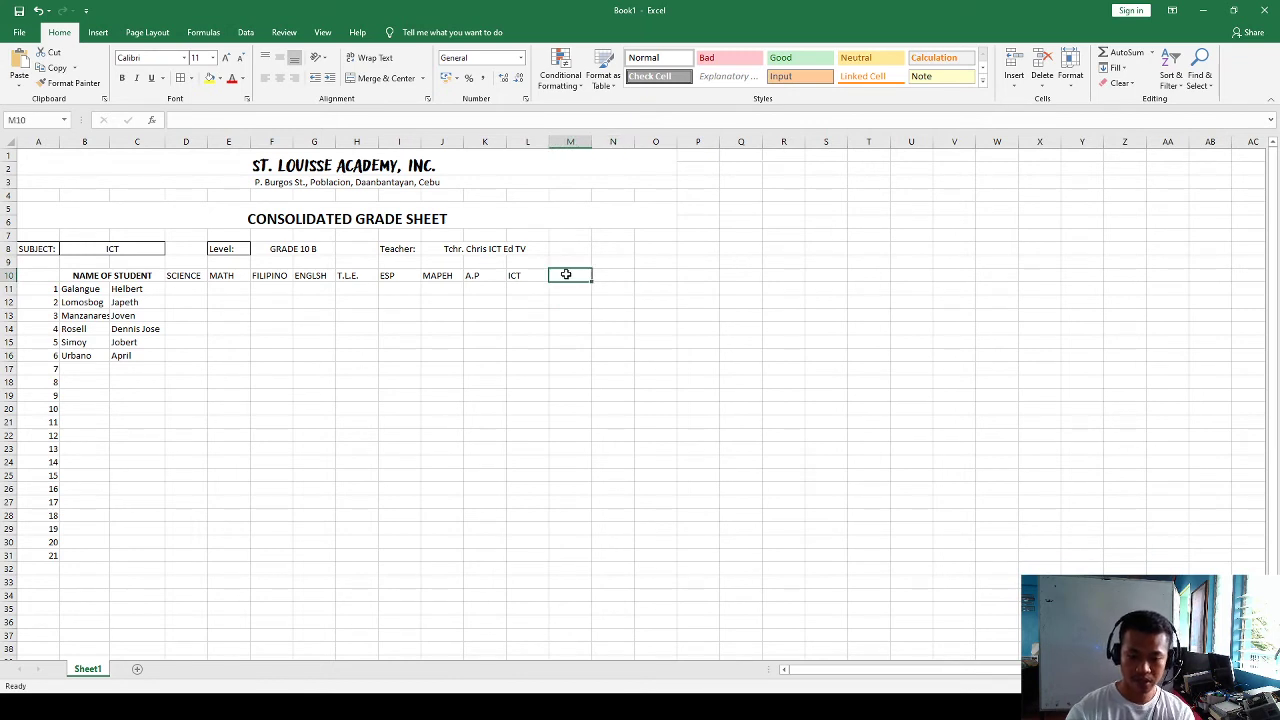
{"action": "type", "text": "TOTAL"}
{"action": "key", "text": "Return"}
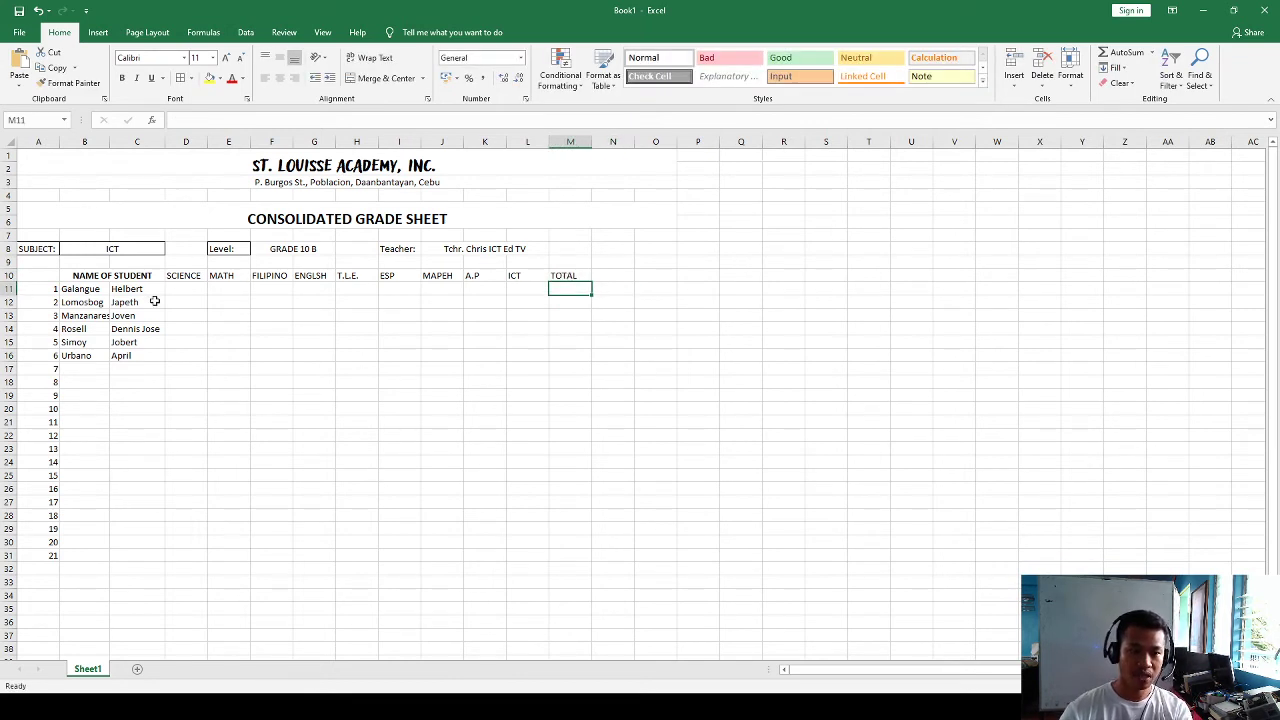
Enter SCIENCE scores 95, 93, 92, 90 and 75 for the first five students.
{"action": "left_click", "coordinate": [183, 289]}
{"action": "type", "text": "95"}
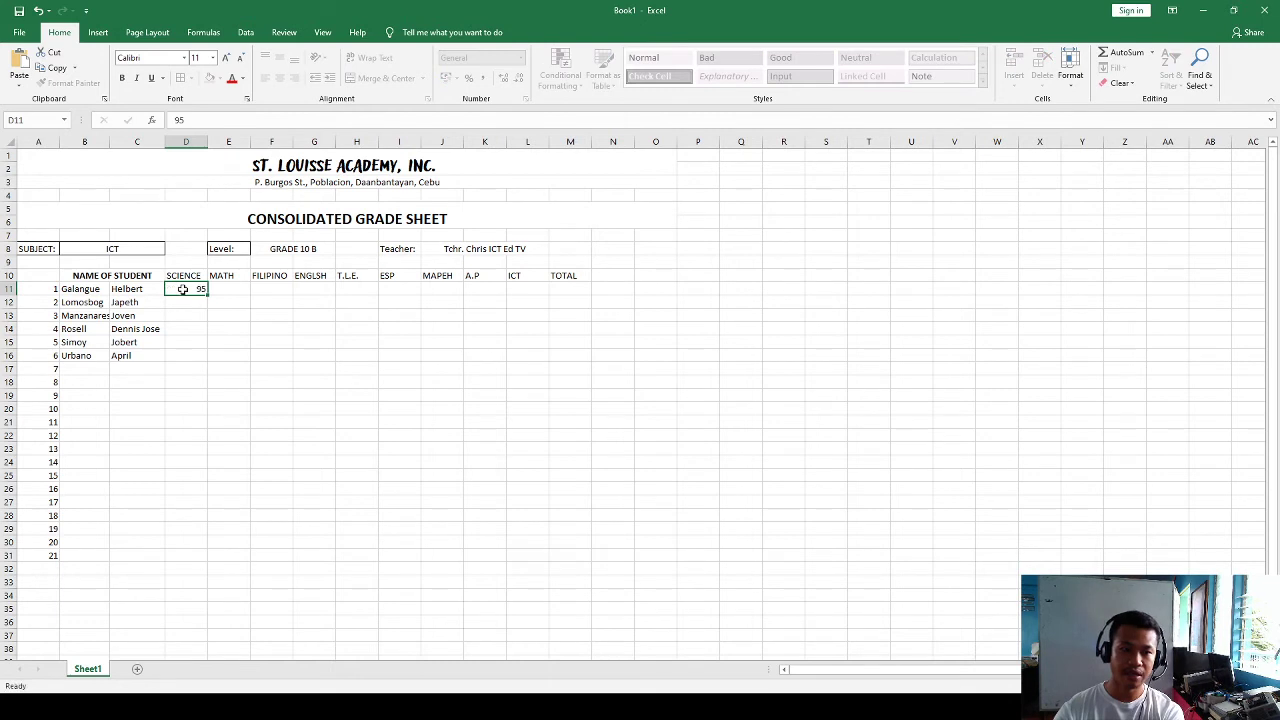
{"action": "key", "text": "Return"}
{"action": "type", "text": "93"}
{"action": "key", "text": "Return"}
{"action": "type", "text": "92"}
{"action": "key", "text": "Return"}
{"action": "type", "text": "90"}
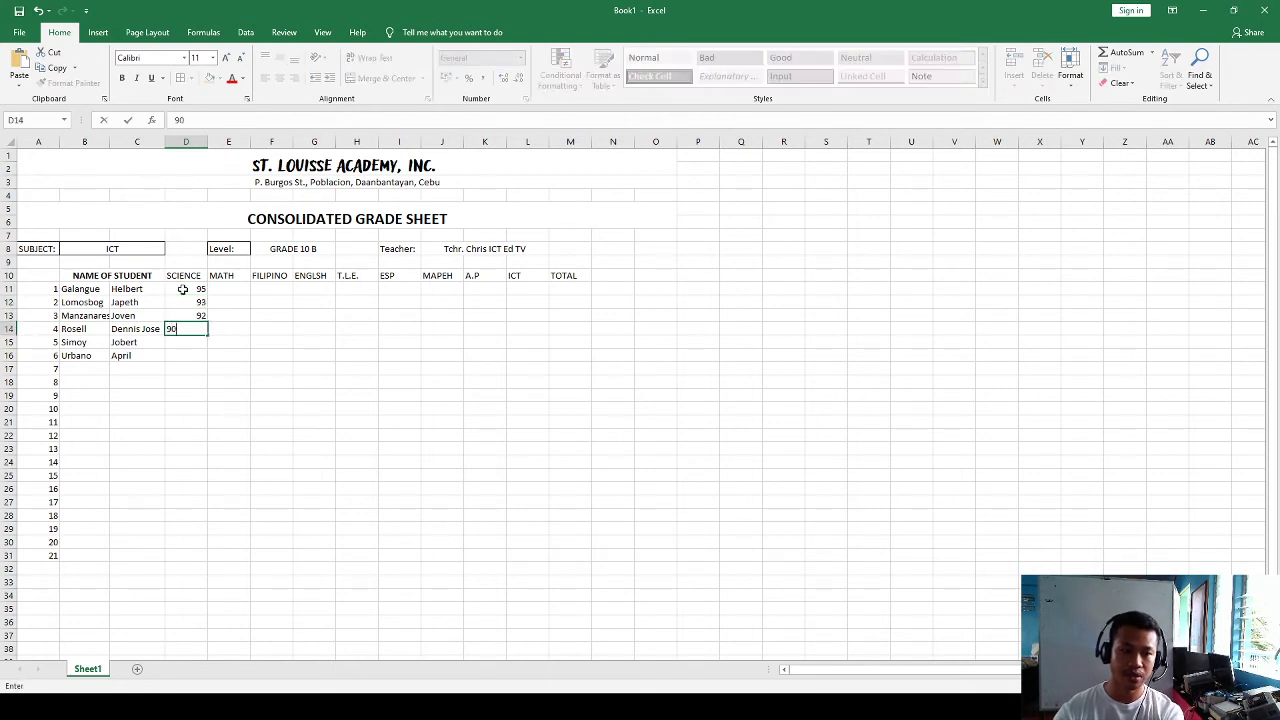
{"action": "key", "text": "Return"}
{"action": "type", "text": "72"}
{"action": "key", "text": "Right"}
{"action": "type", "text": "7"}
{"action": "key", "text": "Left"}
{"action": "type", "text": "72"}
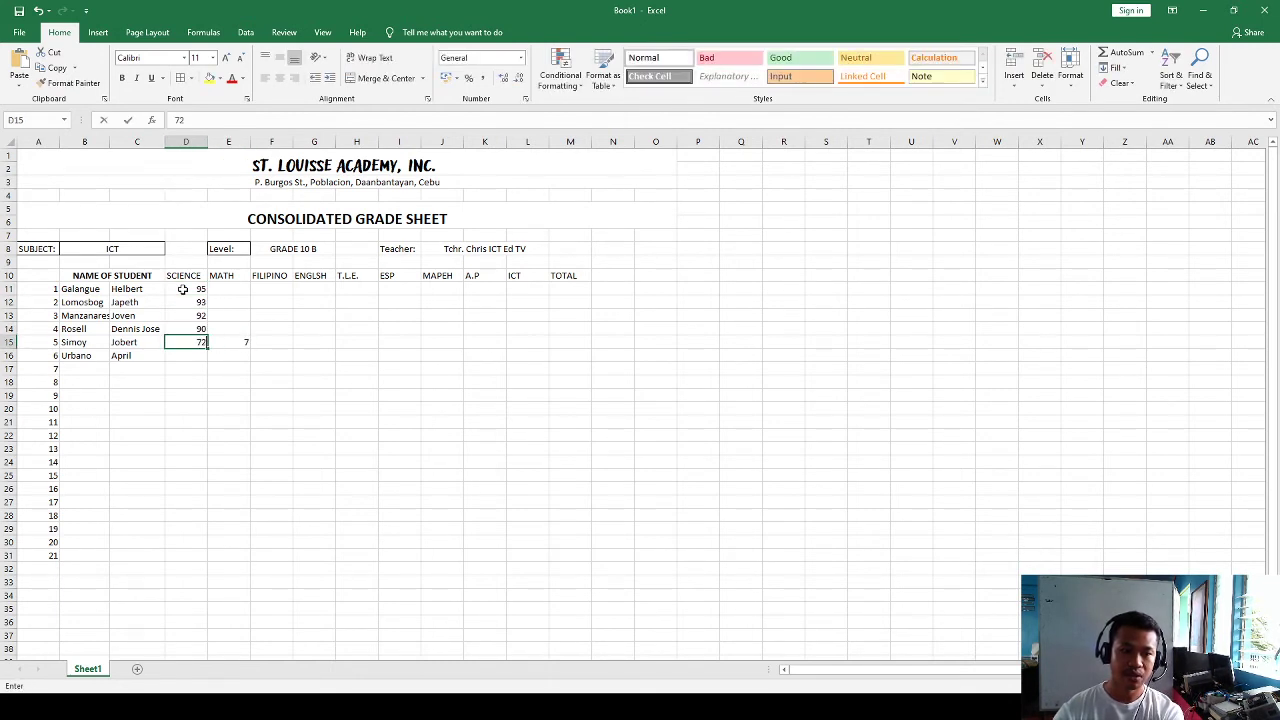
{"action": "type", "text": "75"}
{"action": "key", "text": "Return"}
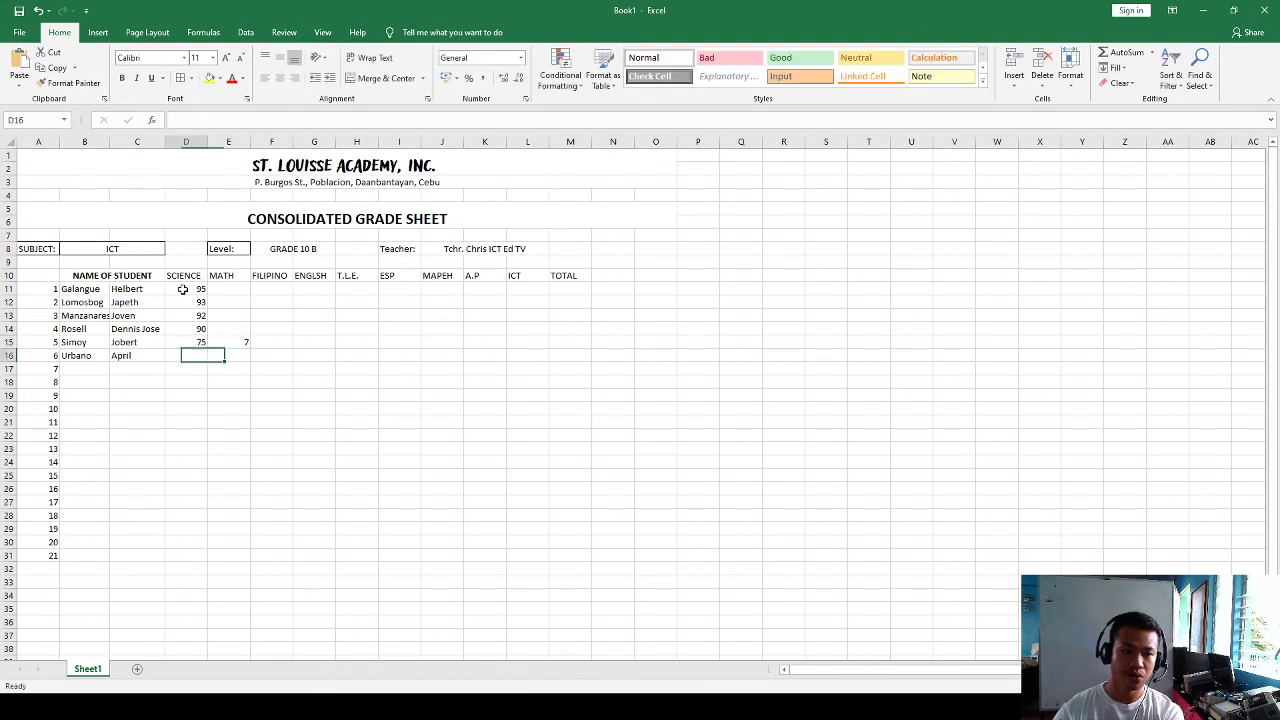
Enter the last SCIENCE score 95 and correct earlier scores to 85, 82 and 87.
{"action": "type", "text": "95"}
{"action": "key", "text": "Right"}
{"action": "key", "text": "Right"}
{"action": "key", "text": "Up"}
{"action": "key", "text": "Up"}
{"action": "key", "text": "Left"}
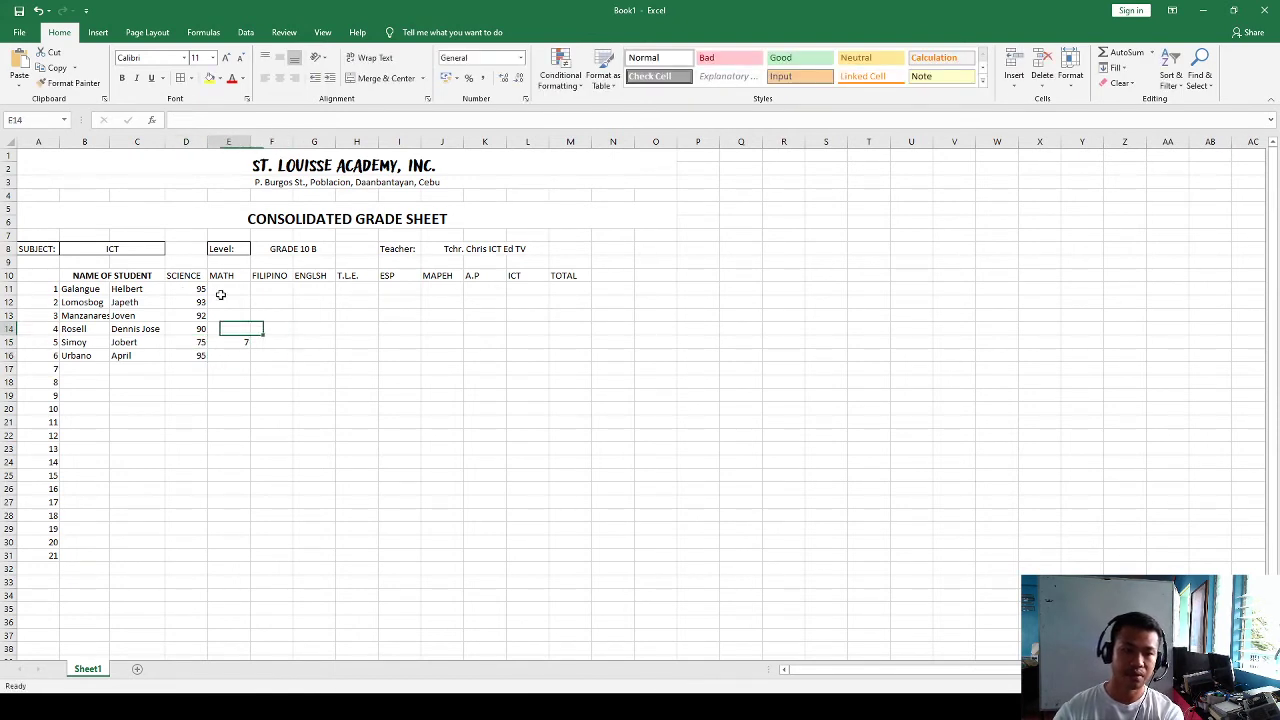
{"action": "key", "text": "Left"}
{"action": "type", "text": "5"}
{"action": "key", "text": "Up"}
{"action": "key", "text": "Up"}
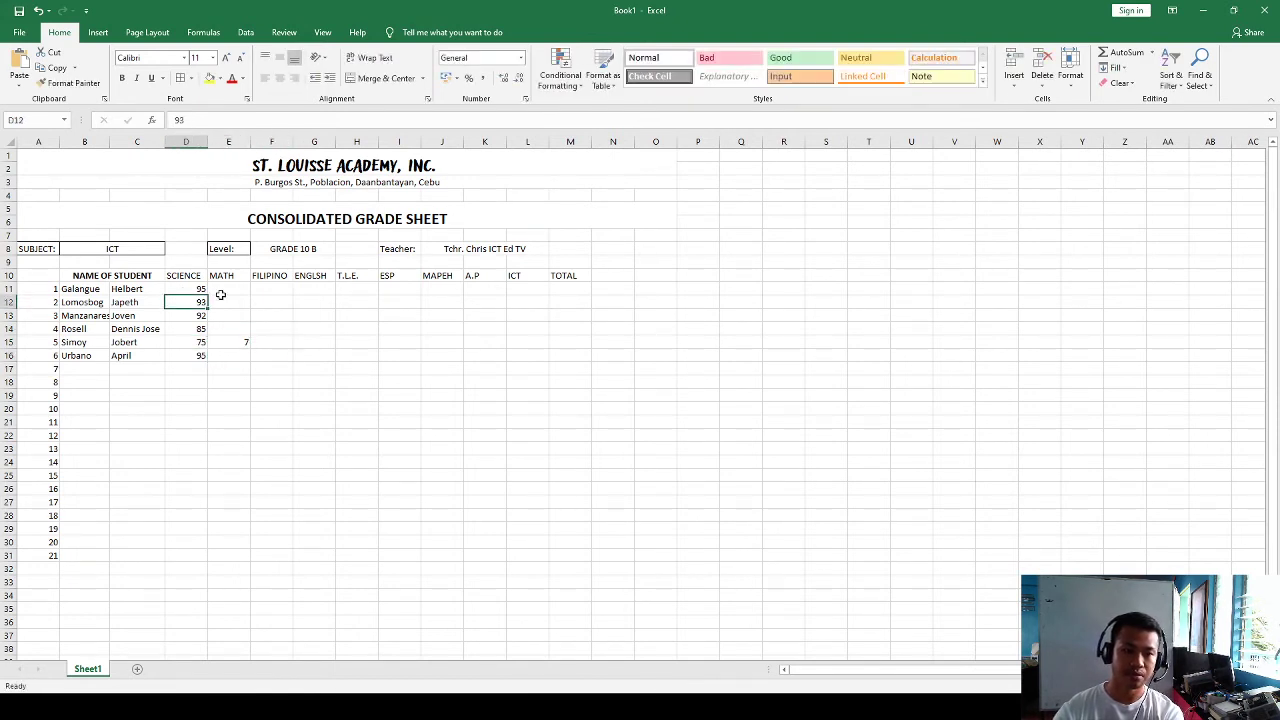
{"action": "key", "text": "Up"}
{"action": "type", "text": "82"}
{"action": "key", "text": "Return"}
{"action": "type", "text": "87"}
{"action": "key", "text": "Right"}
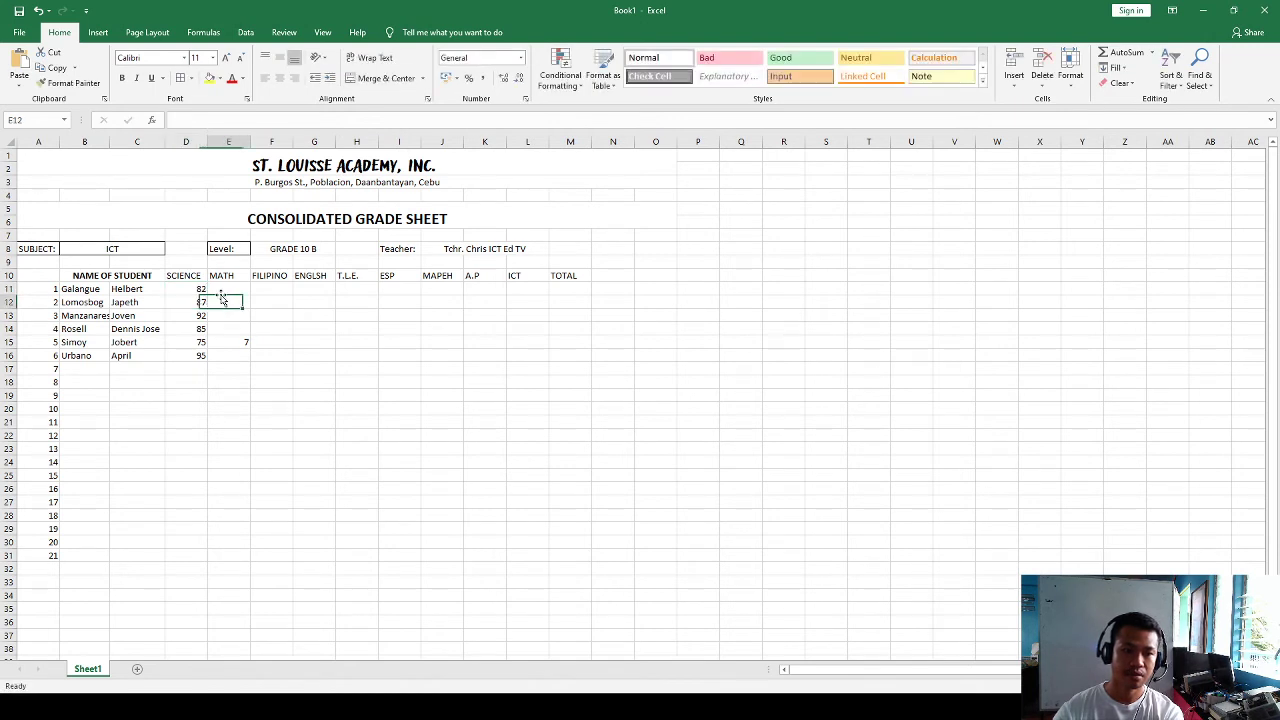
{"action": "key", "text": "Up"}
Enter the MATH scores 88, 86, 84, 84, 93 and 75 in column E.
{"action": "type", "text": "88"}
{"action": "key", "text": "Return"}
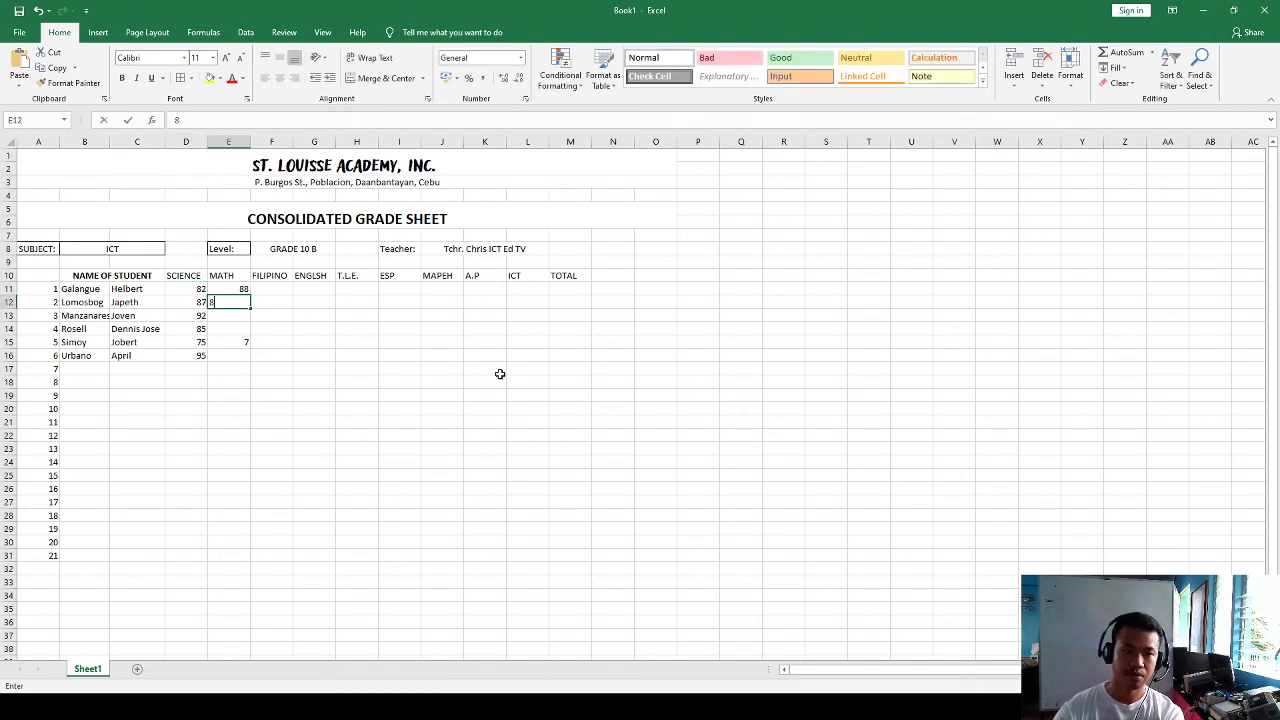
{"action": "type", "text": "86"}
{"action": "key", "text": "Return"}
{"action": "type", "text": "84"}
{"action": "key", "text": "Return"}
{"action": "type", "text": "84"}
{"action": "key", "text": "Return"}
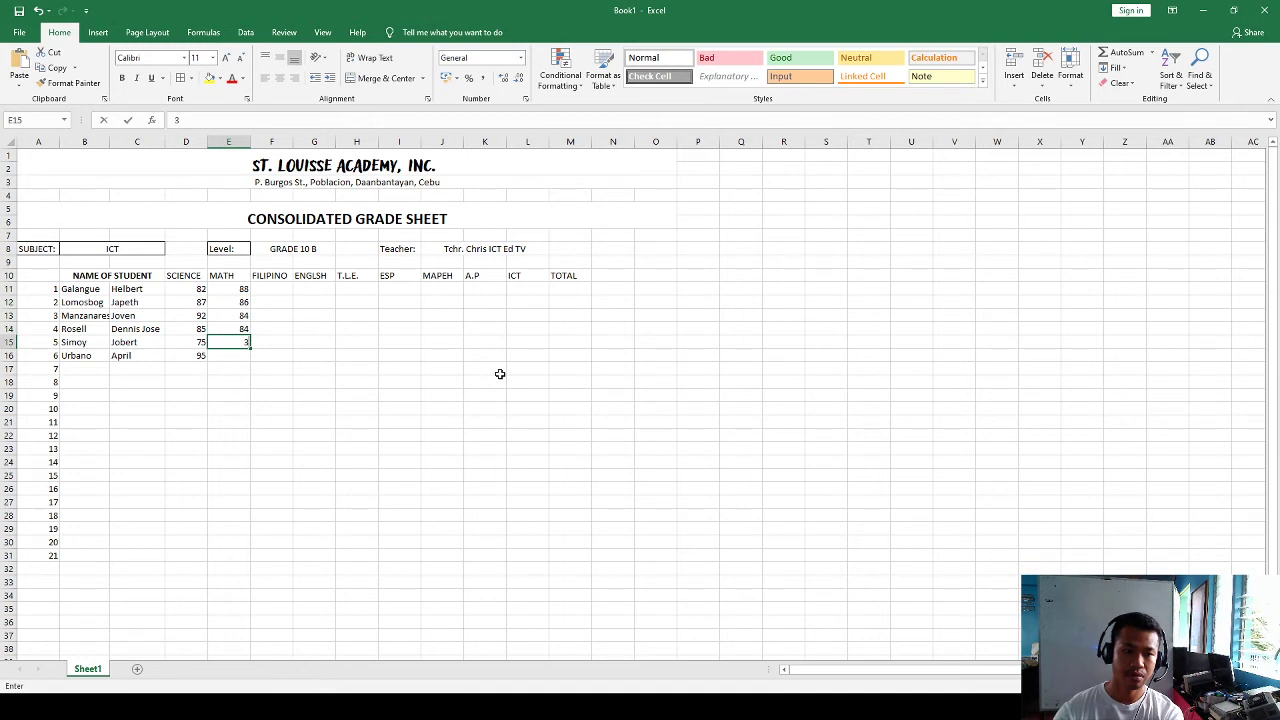
{"action": "type", "text": "38"}
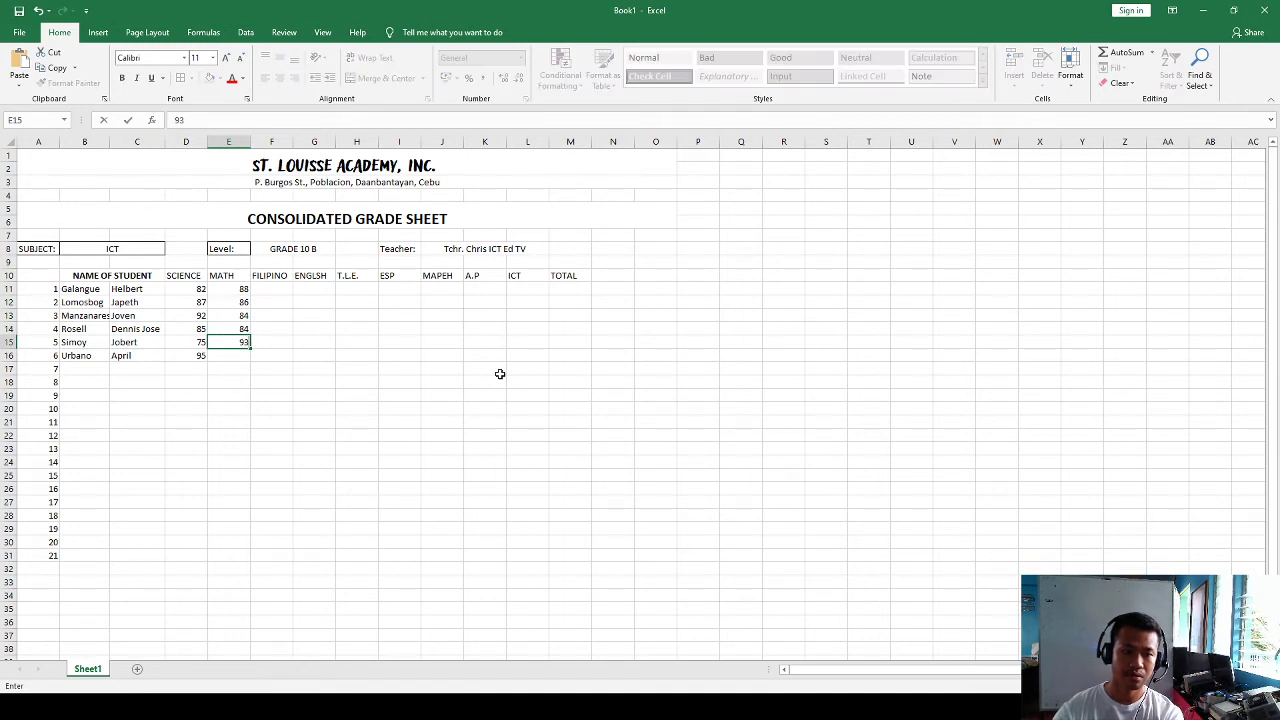
{"action": "key", "text": "Return"}
{"action": "type", "text": "72"}
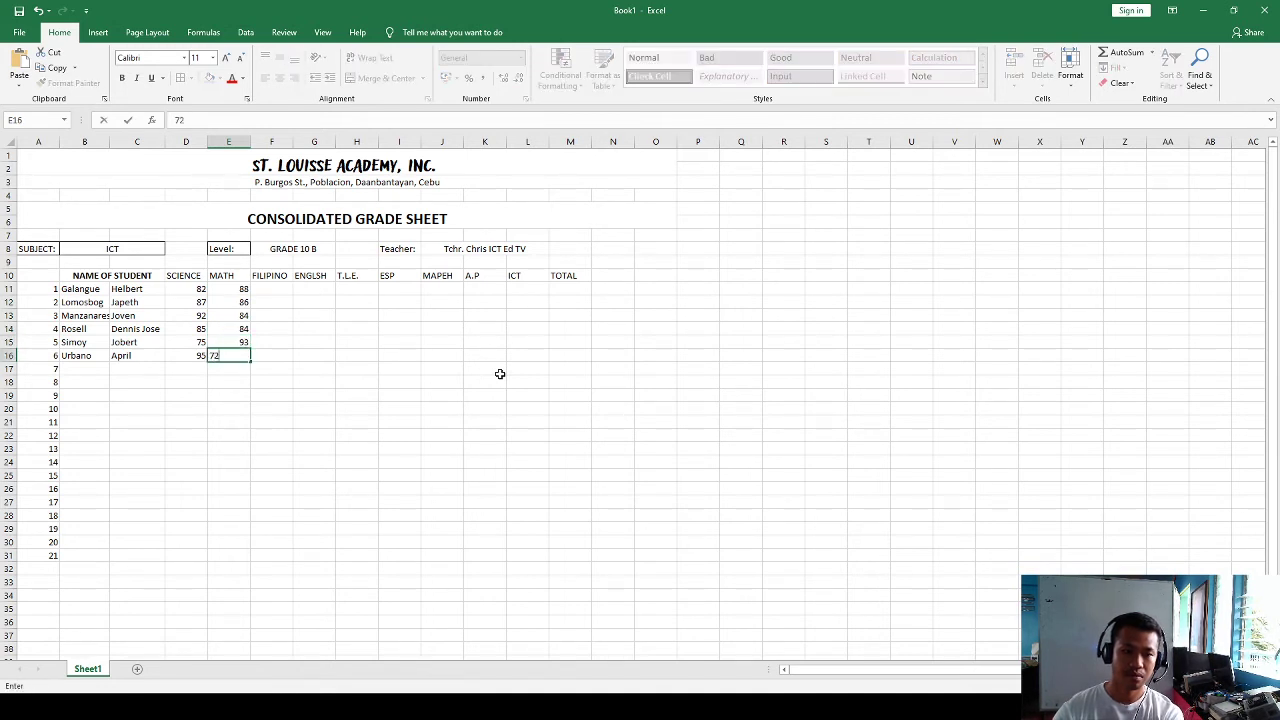
{"action": "key", "text": "Return"}
{"action": "type", "text": "7"}
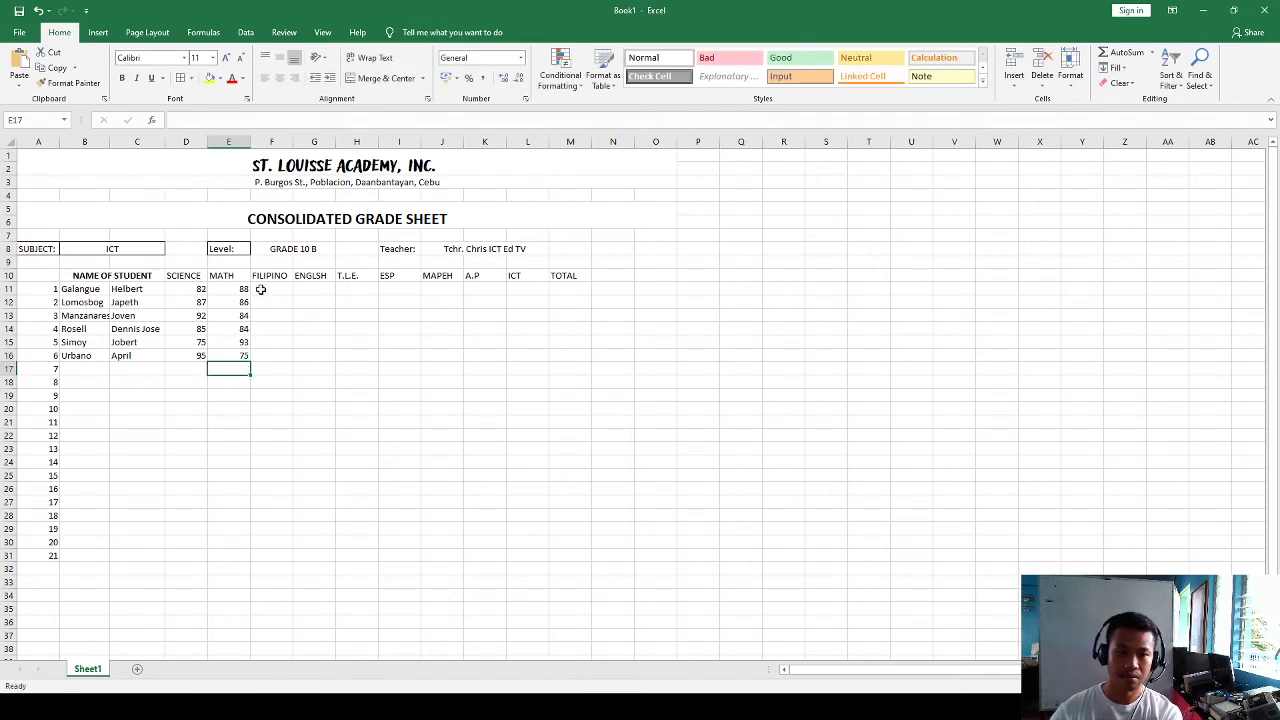
Copy the SCIENCE and MATH scores into the FILIPINO, T.L.E./ESP and MAPEH/A.P columns.
{"action": "left_click_drag", "start_coordinate": [201, 288], "coordinate": [242, 355]}
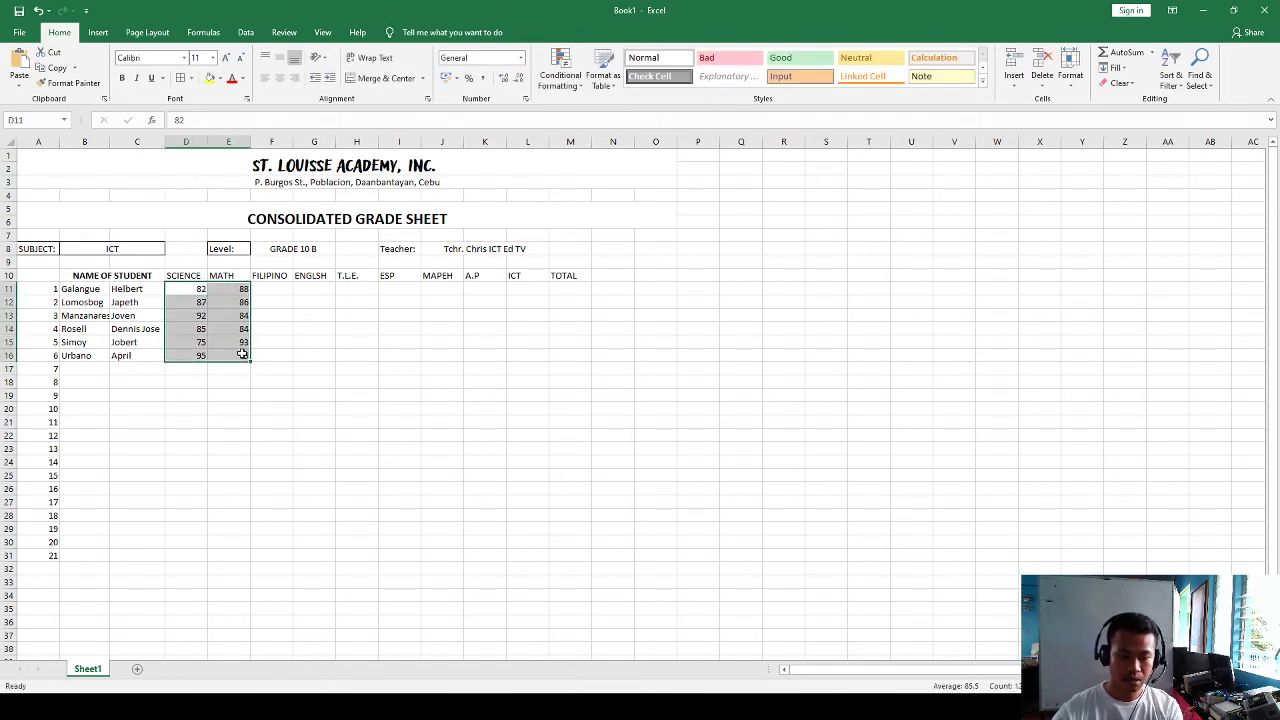
{"action": "key", "text": "ctrl+c"}
{"action": "left_click", "coordinate": [268, 287]}
{"action": "key", "text": "ctrl+v"}
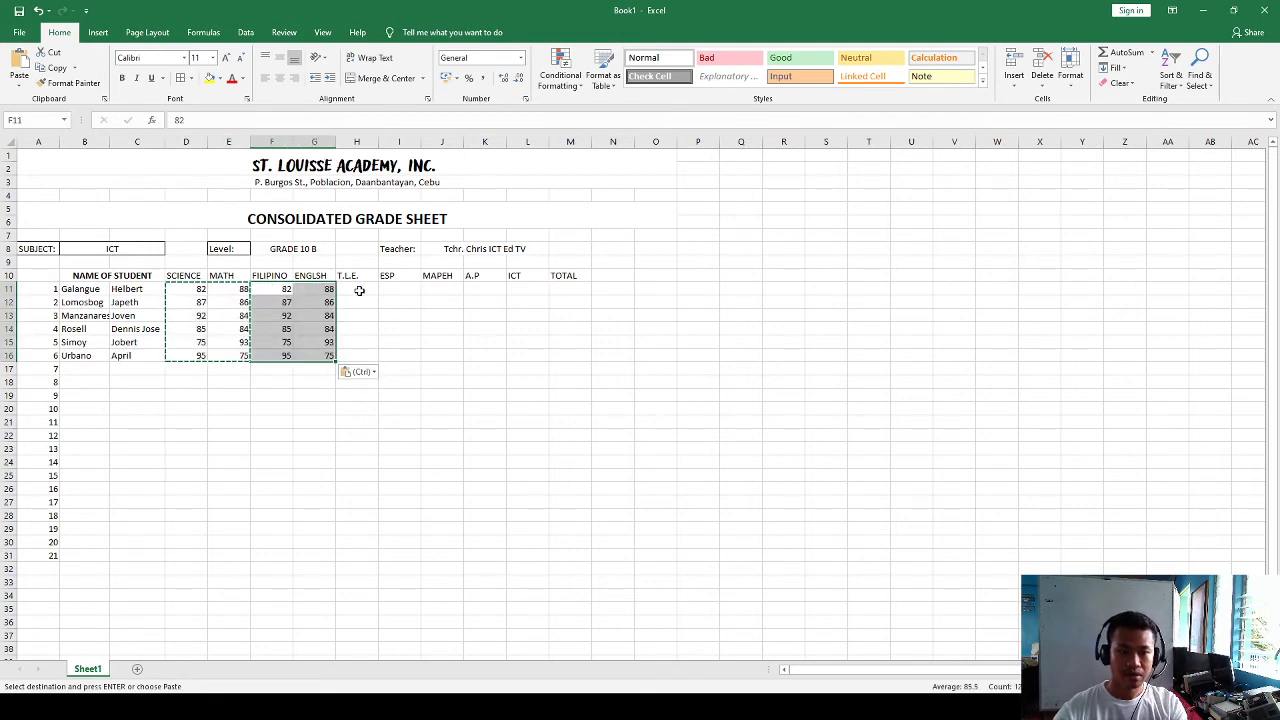
{"action": "left_click", "coordinate": [360, 289]}
{"action": "key", "text": "ctrl+v"}
{"action": "left_click", "coordinate": [437, 290]}
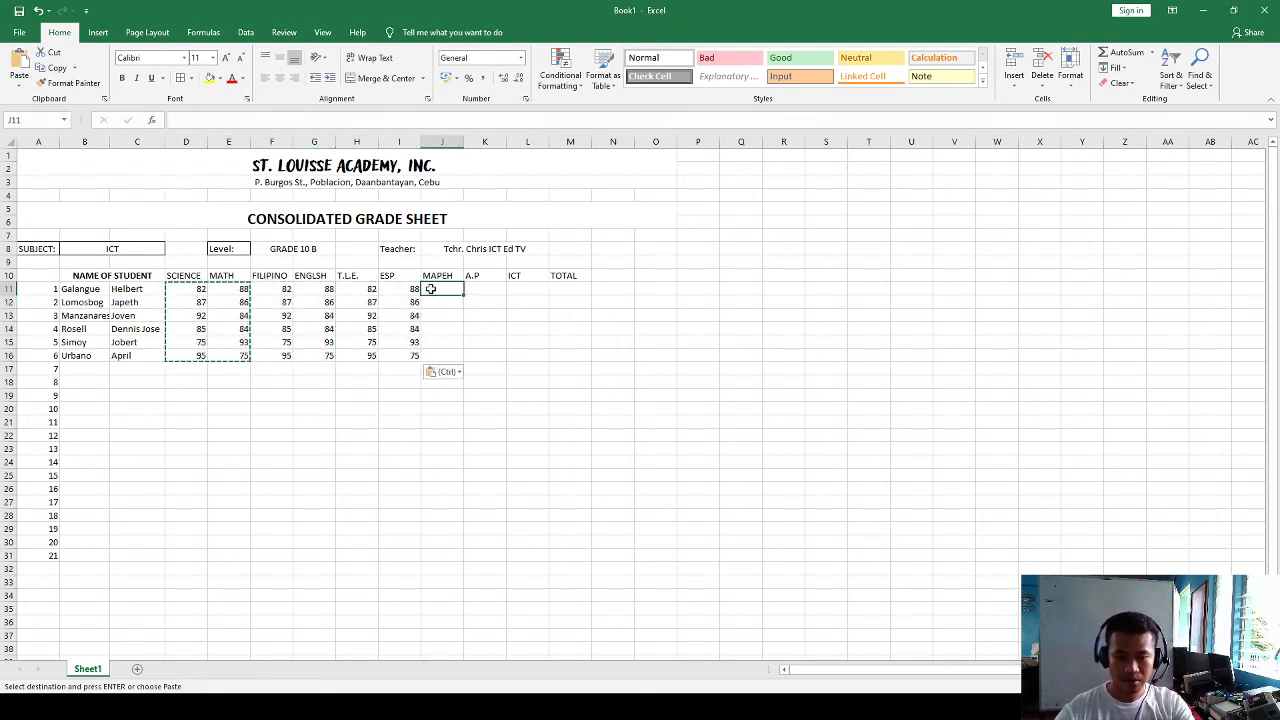
{"action": "key", "text": "ctrl+v"}
Enter the ICT scores 90, 92, 94, 94 and the last student's score in column L.
{"action": "left_click", "coordinate": [510, 288]}
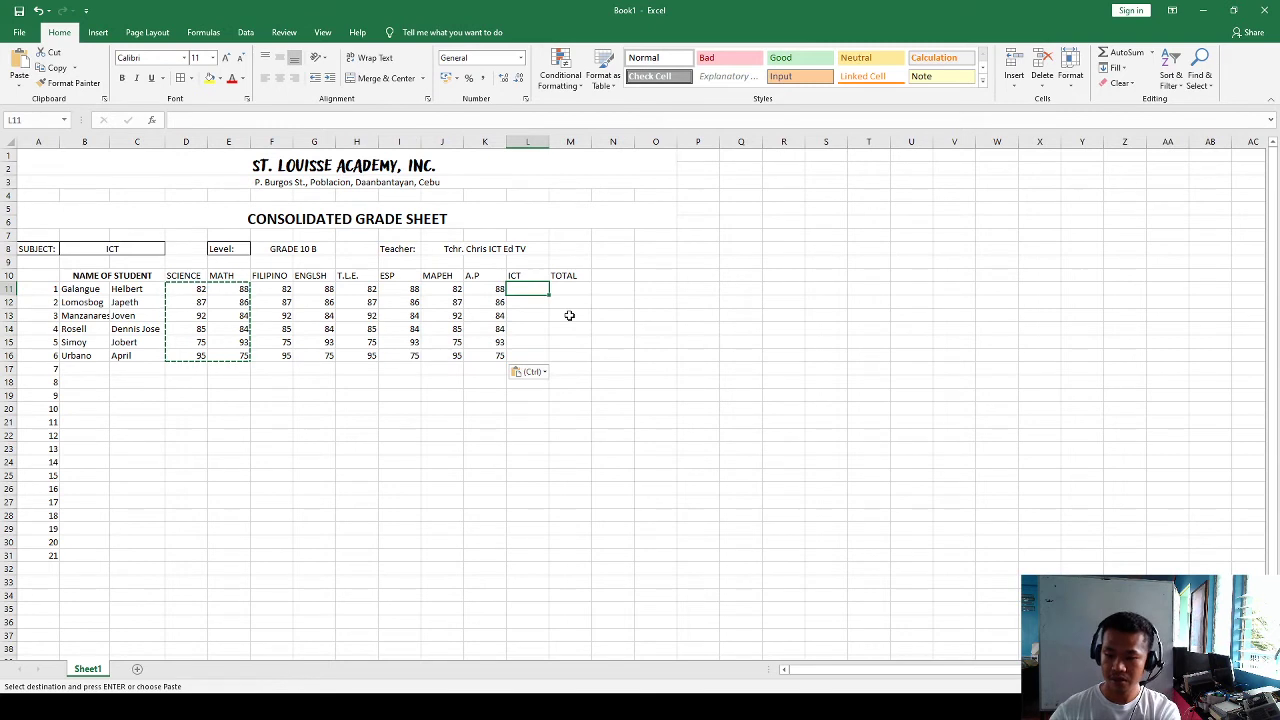
{"action": "type", "text": "90"}
{"action": "key", "text": "Return"}
{"action": "type", "text": "92"}
{"action": "key", "text": "Return"}
{"action": "type", "text": "94"}
{"action": "key", "text": "Return"}
{"action": "type", "text": "94"}
{"action": "key", "text": "Return"}
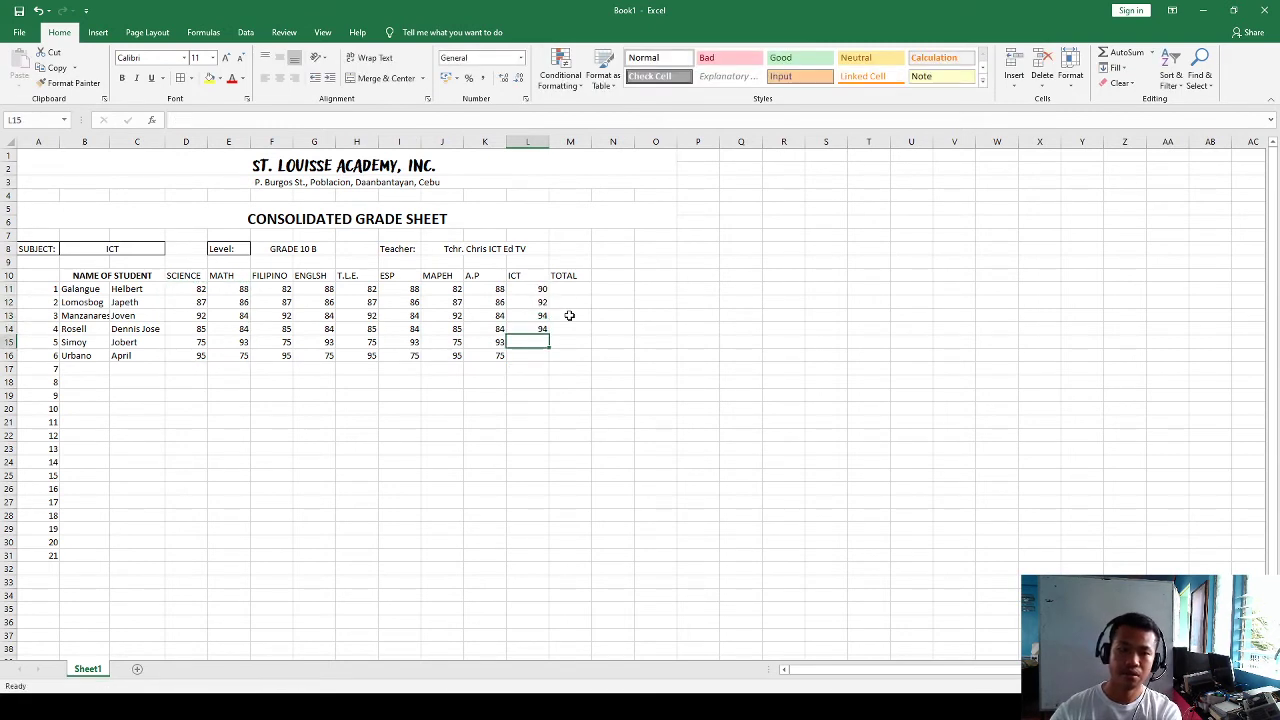
{"action": "type", "text": "97978"}
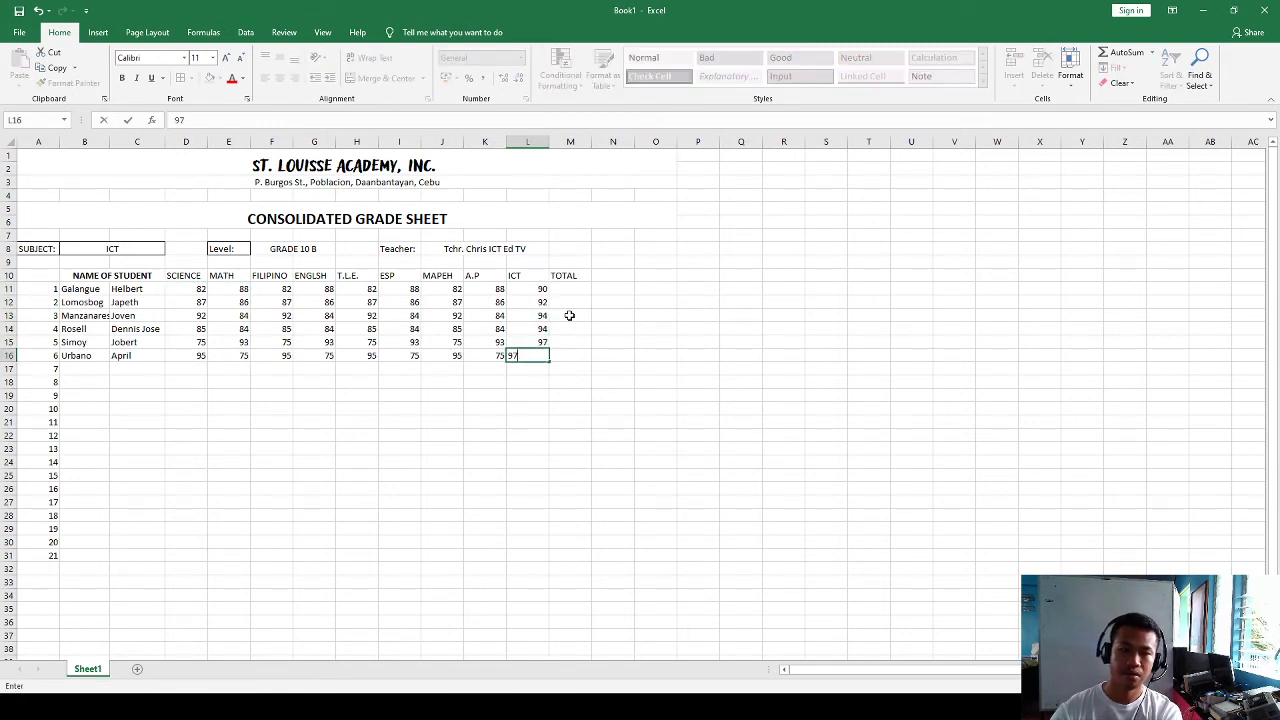
{"action": "left_click", "coordinate": [603, 366]}
{"action": "left_click", "coordinate": [563, 294]}
{"action": "left_click", "coordinate": [605, 355]}
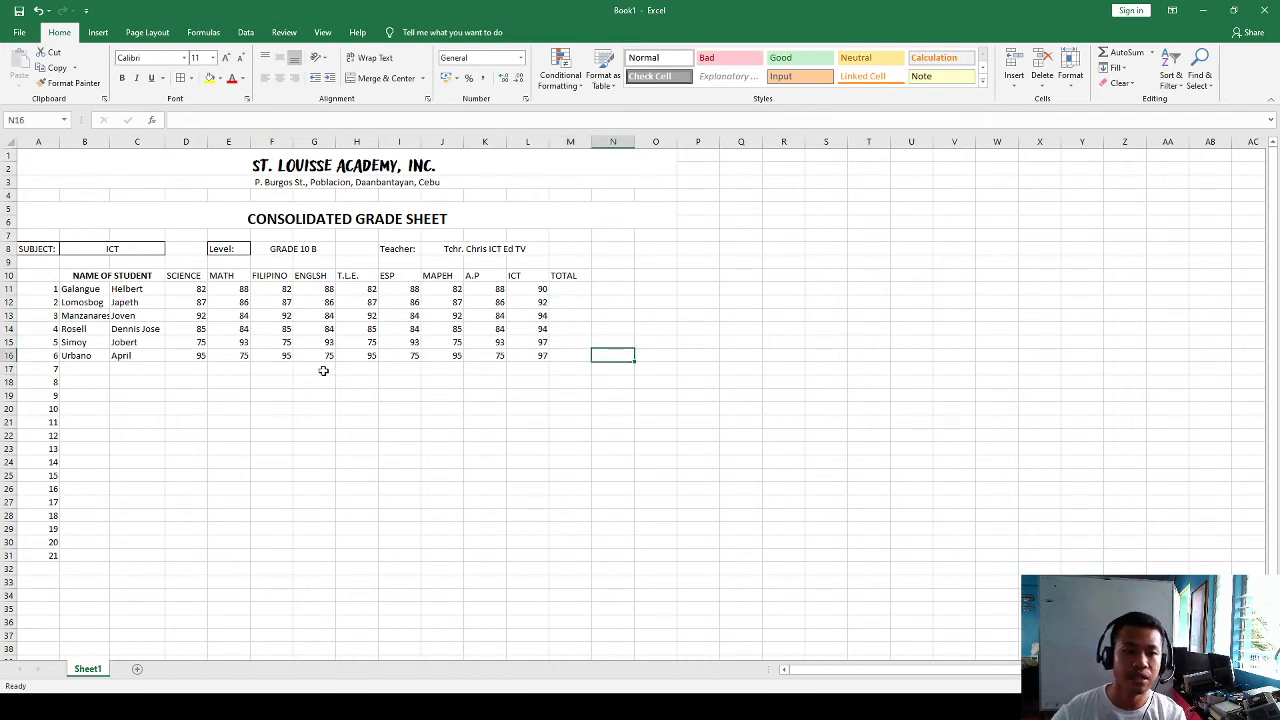
Clear the unused row numbers 7–21 from A17:A31.
{"action": "left_click_drag", "start_coordinate": [46, 370], "coordinate": [46, 555]}
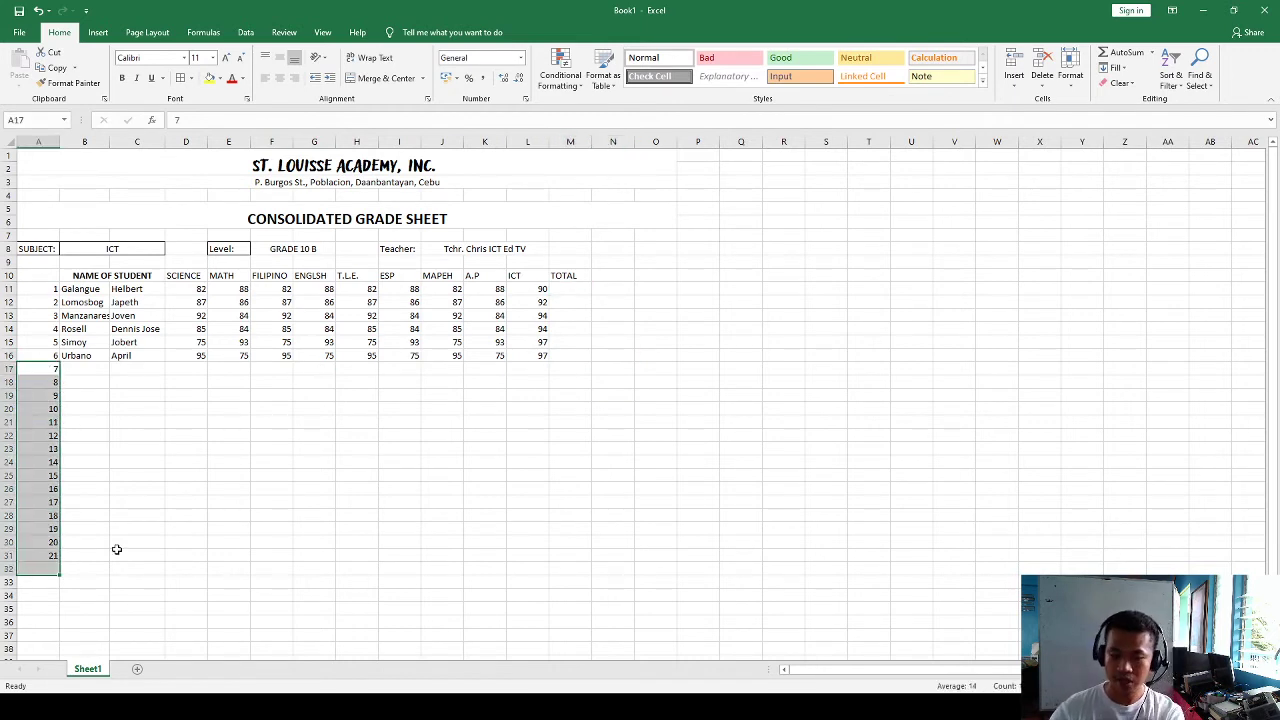
{"action": "key", "text": "Delete"}
{"action": "left_click", "coordinate": [527, 501]}
Enter =SUM(D11:L11)/9 in M11, giving the first student a TOTAL of about 85.56.
{"action": "left_click", "coordinate": [577, 273]}
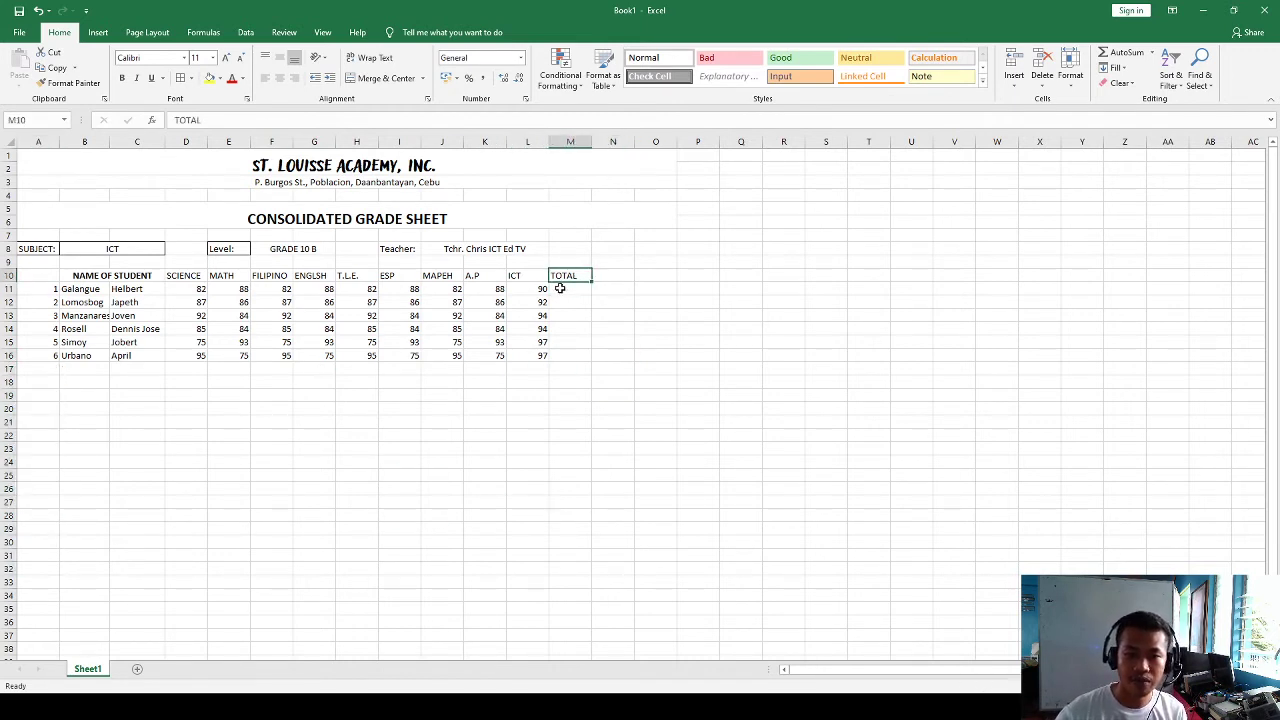
{"action": "left_click", "coordinate": [560, 288]}
{"action": "type", "text": "=("}
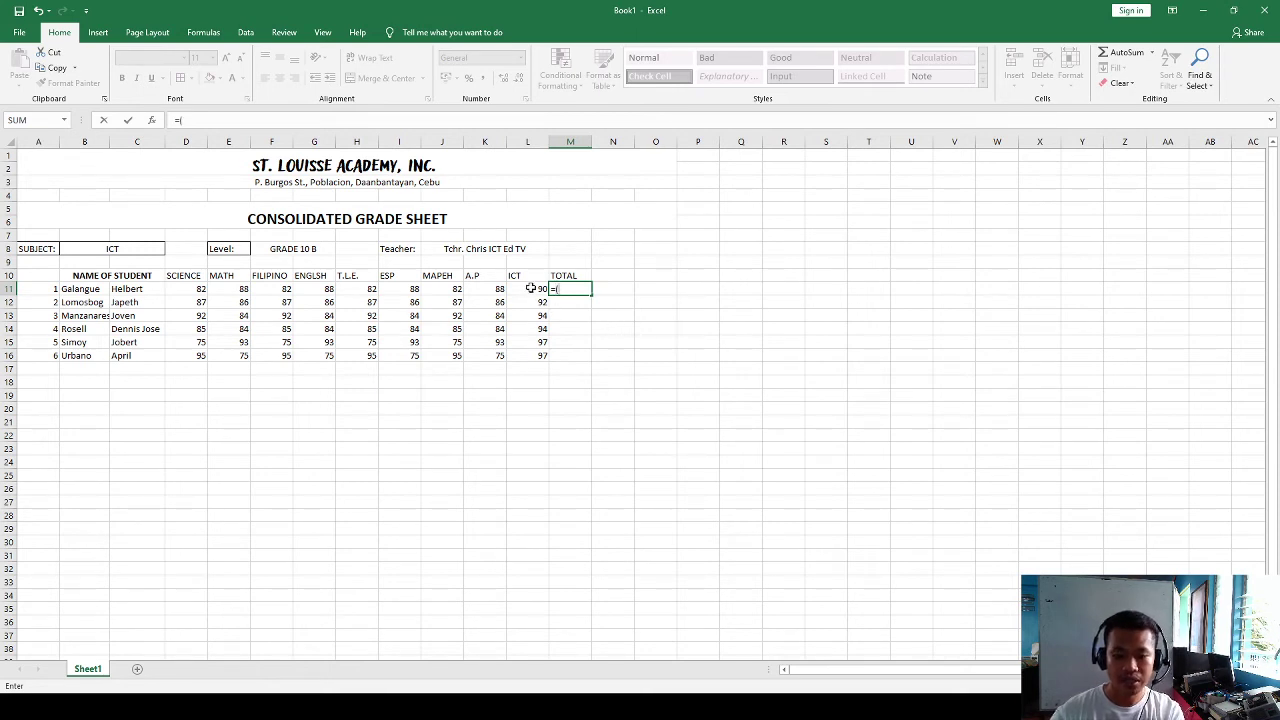
{"action": "key", "text": "BackSpace"}
{"action": "type", "text": "SUM"}
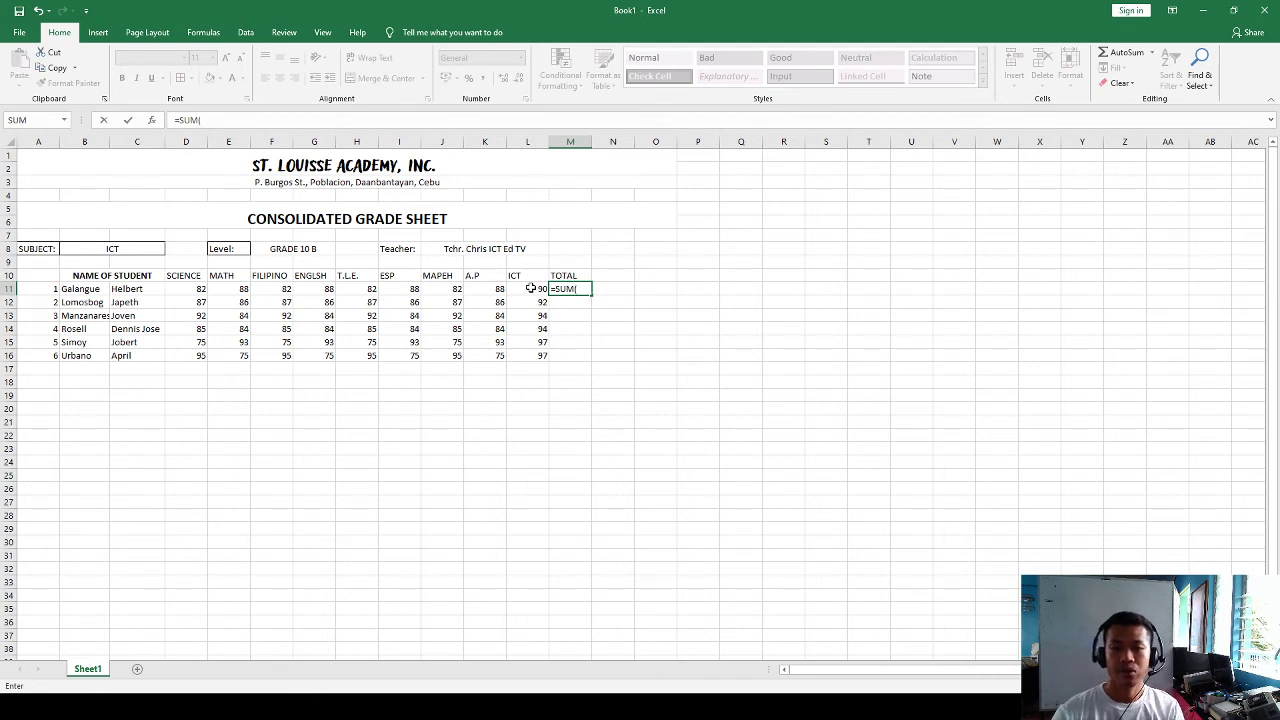
{"action": "mouse_move", "coordinate": [530, 288]}
{"action": "left_mouse_down"}
{"action": "mouse_move", "coordinate": [185, 296]}
{"action": "mouse_move", "coordinate": [296, 289]}
{"action": "left_mouse_up"}
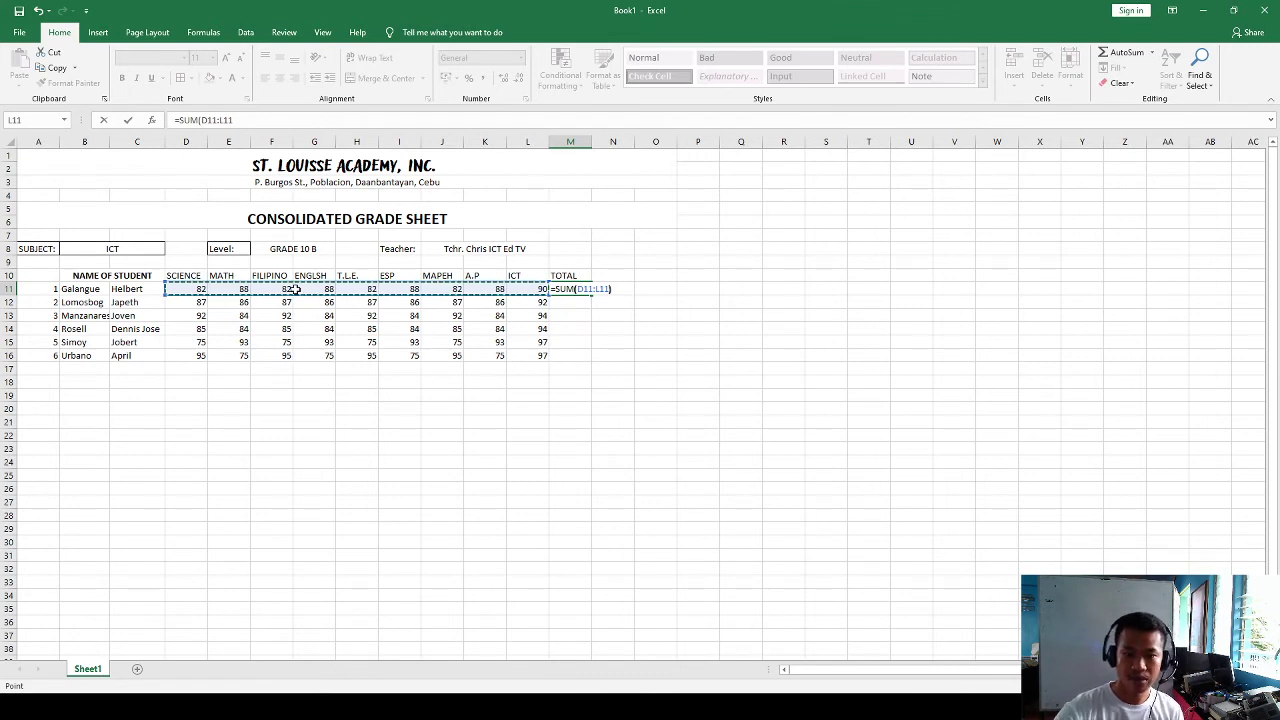
{"action": "type", "text": ")/9"}
{"action": "key", "text": "Return"}
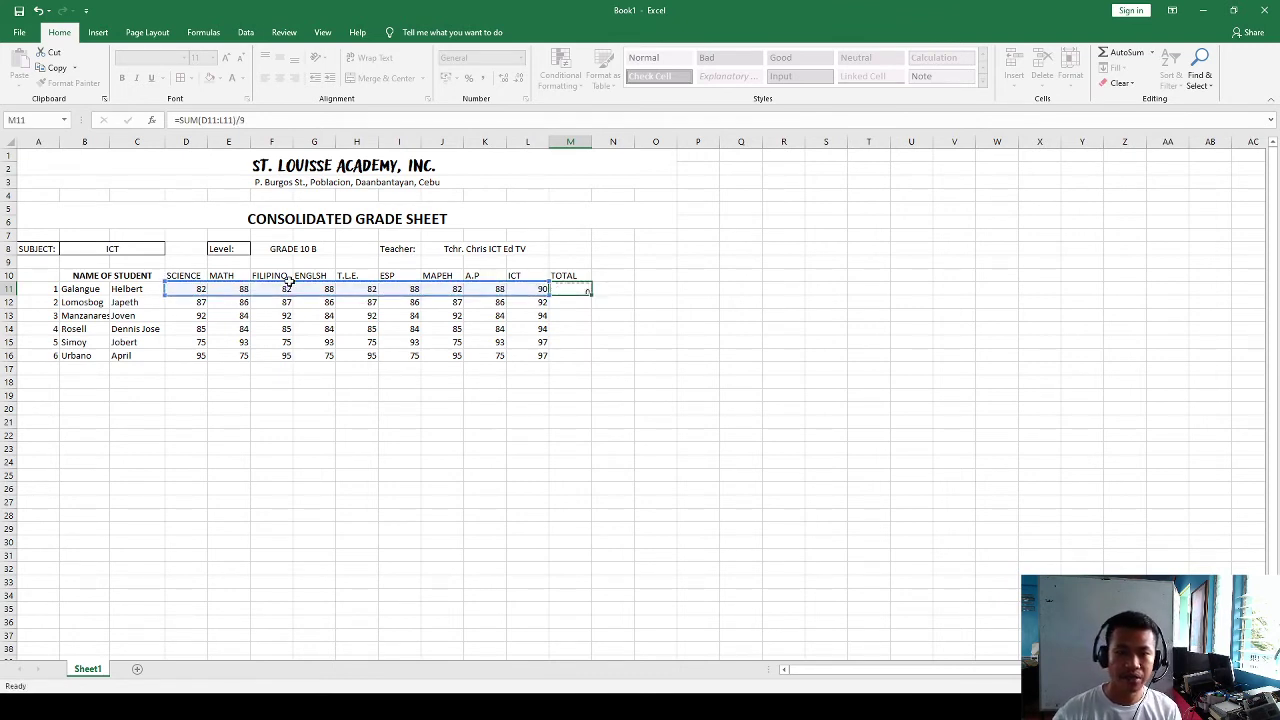
{"action": "left_click", "coordinate": [567, 288]}
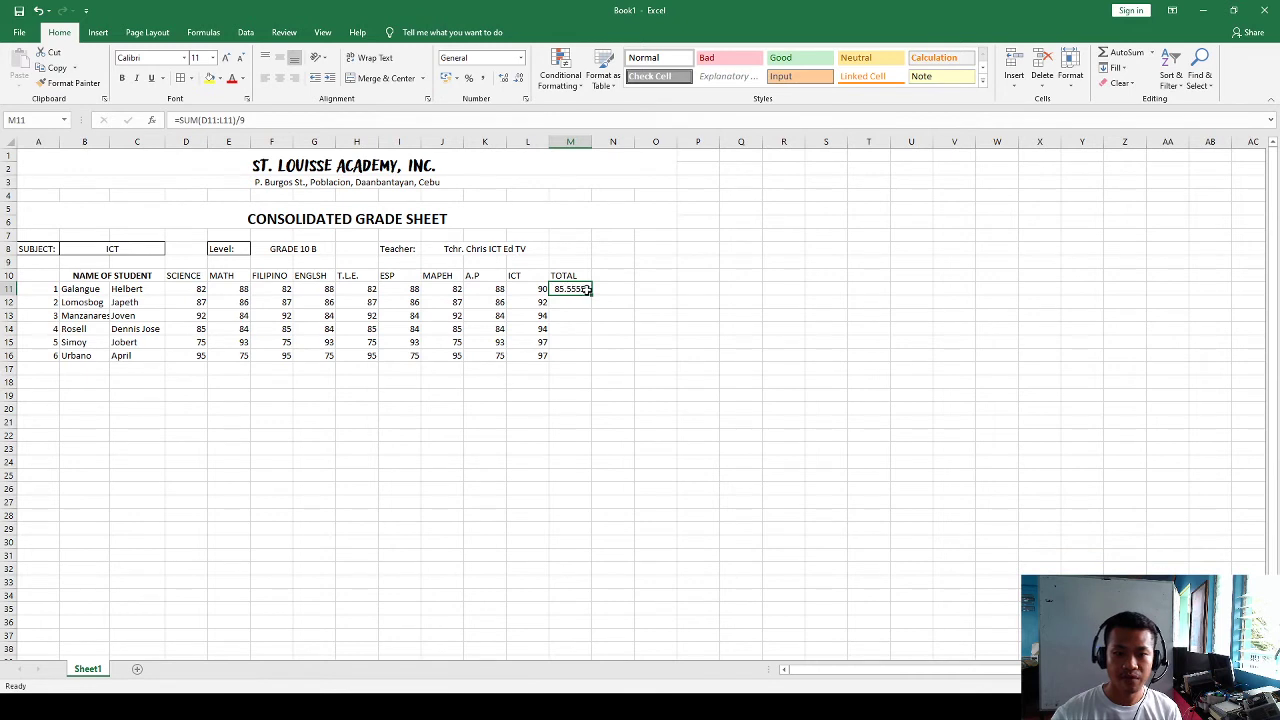
Fill the M11 average formula down to M16 and check the six TOTAL averages.
{"action": "left_click_drag", "start_coordinate": [592, 295], "coordinate": [590, 364]}
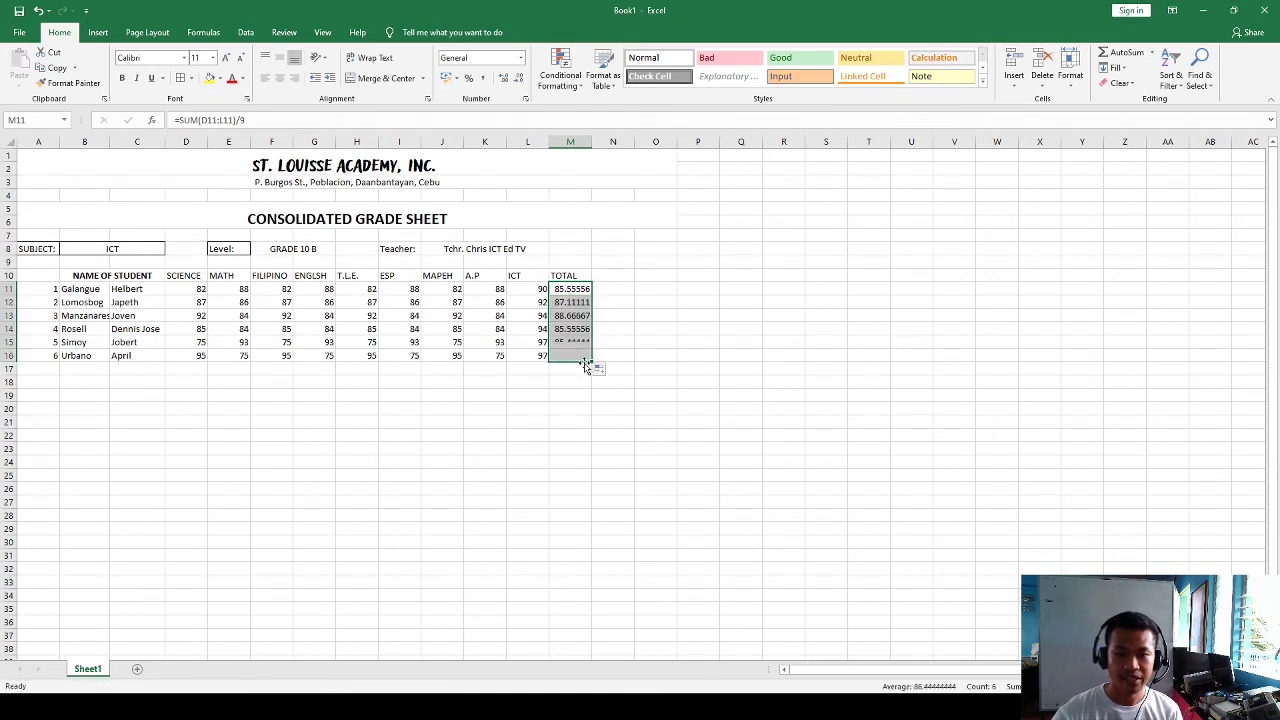
{"action": "left_click", "coordinate": [580, 287]}
{"action": "left_click_drag", "start_coordinate": [592, 295], "coordinate": [592, 295]}
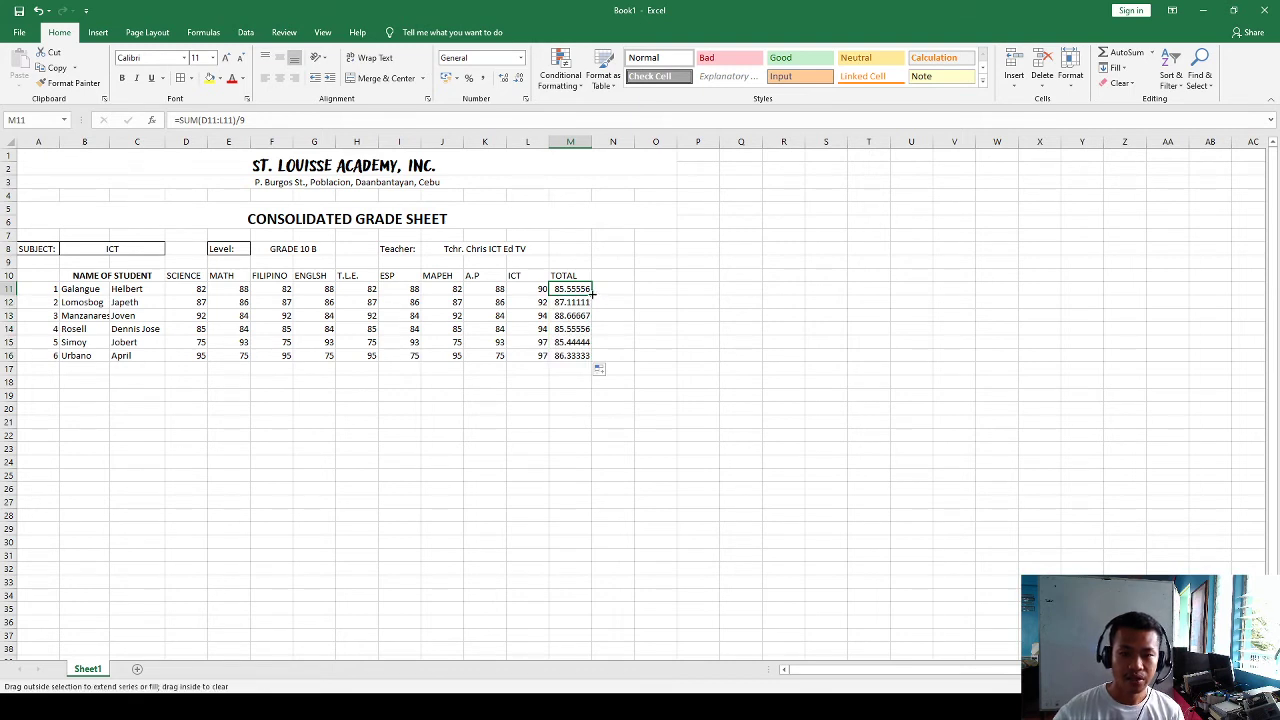
{"action": "left_click_drag", "start_coordinate": [592, 294], "coordinate": [590, 356]}
{"action": "left_click", "coordinate": [565, 341]}
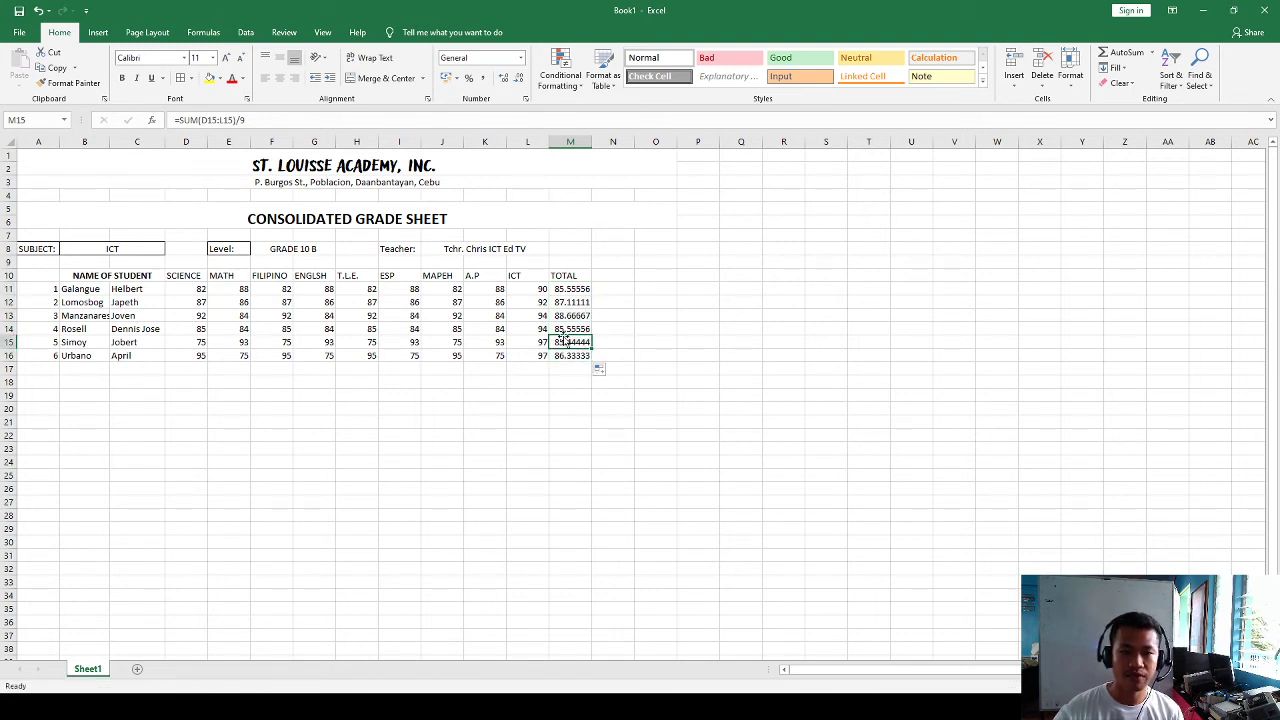
{"action": "left_click", "coordinate": [598, 287]}
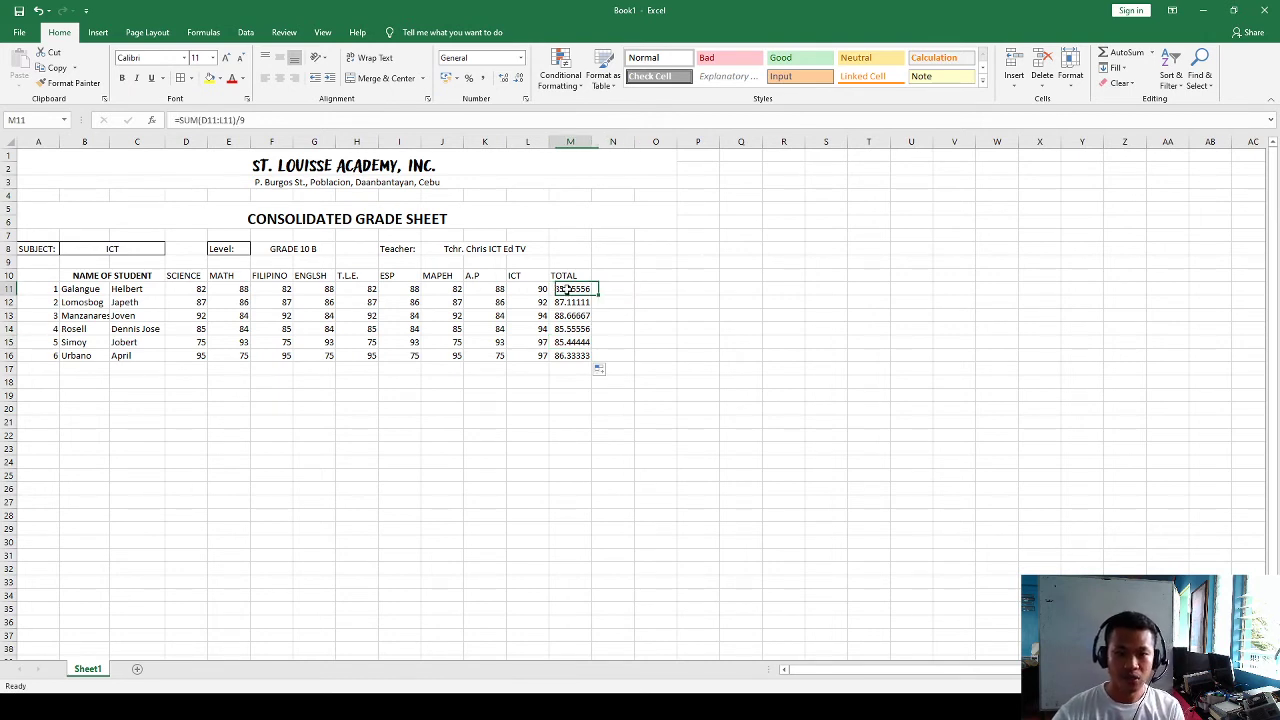
{"action": "left_click_drag", "start_coordinate": [568, 289], "coordinate": [573, 357]}
{"action": "left_click", "coordinate": [573, 357]}
{"action": "left_click_drag", "start_coordinate": [572, 290], "coordinate": [573, 357]}
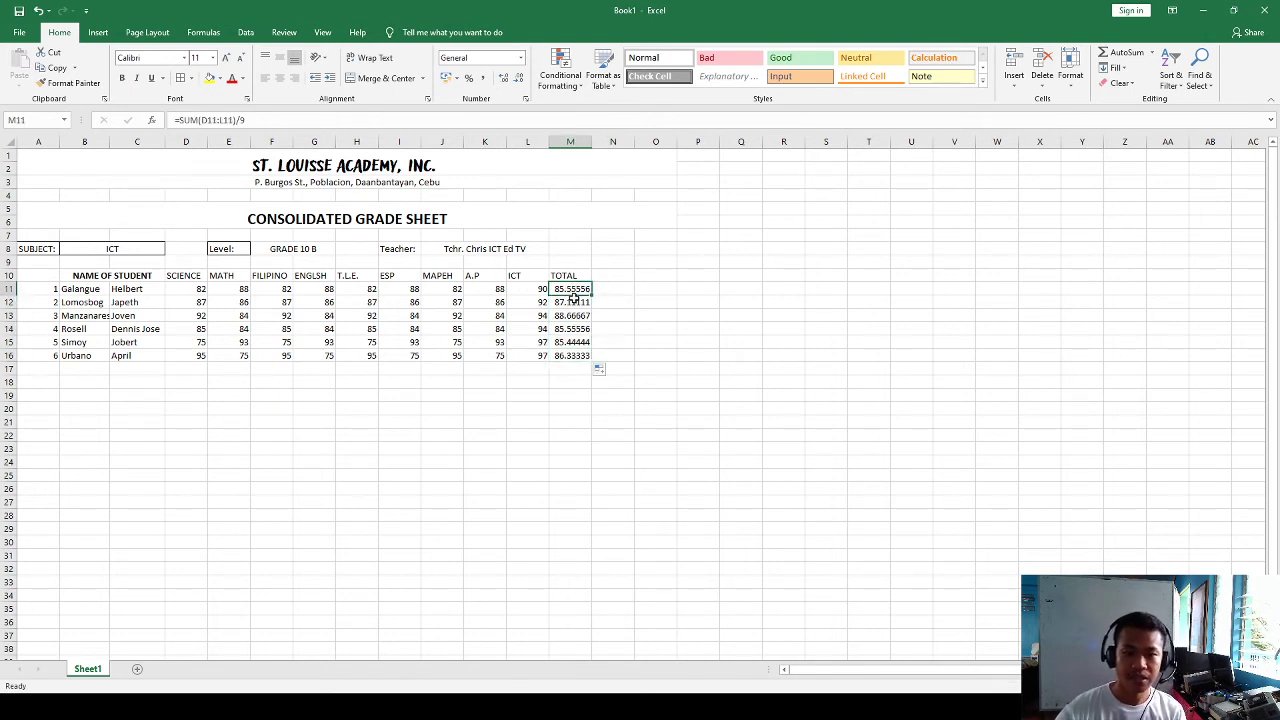
{"action": "left_click", "coordinate": [573, 357]}
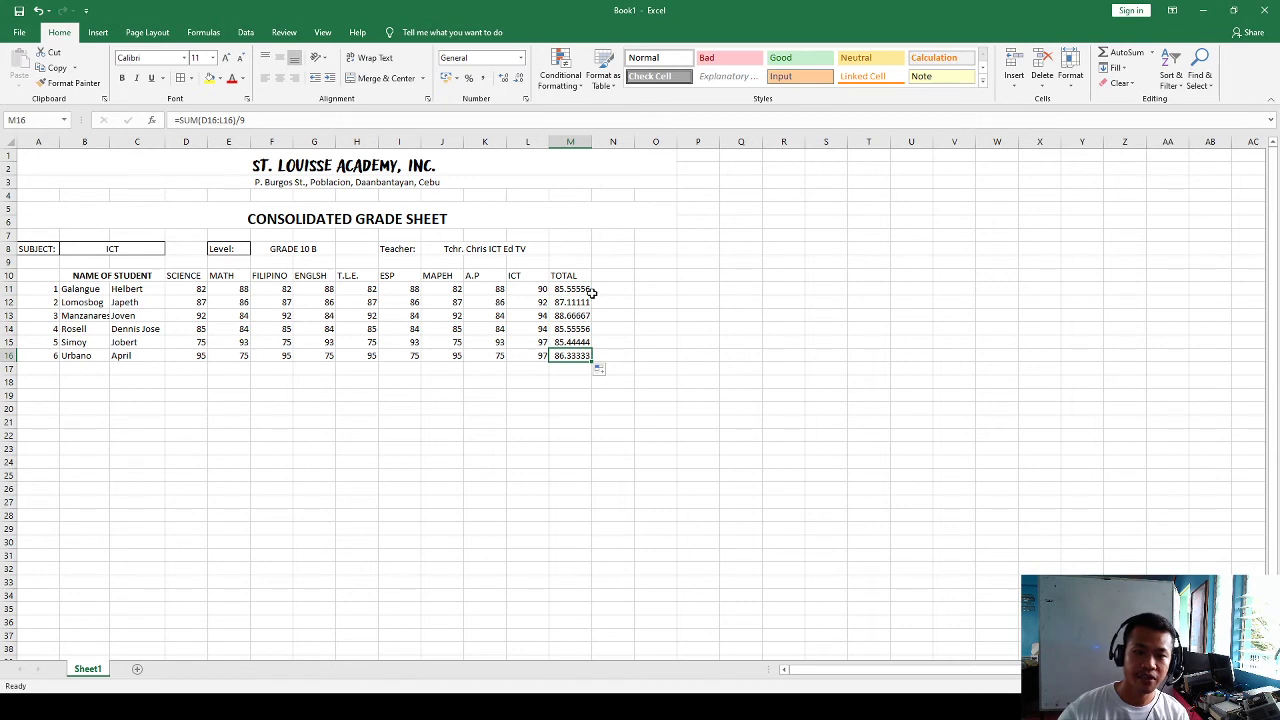
{"action": "left_click", "coordinate": [248, 501]}
{"action": "left_click", "coordinate": [265, 386]}
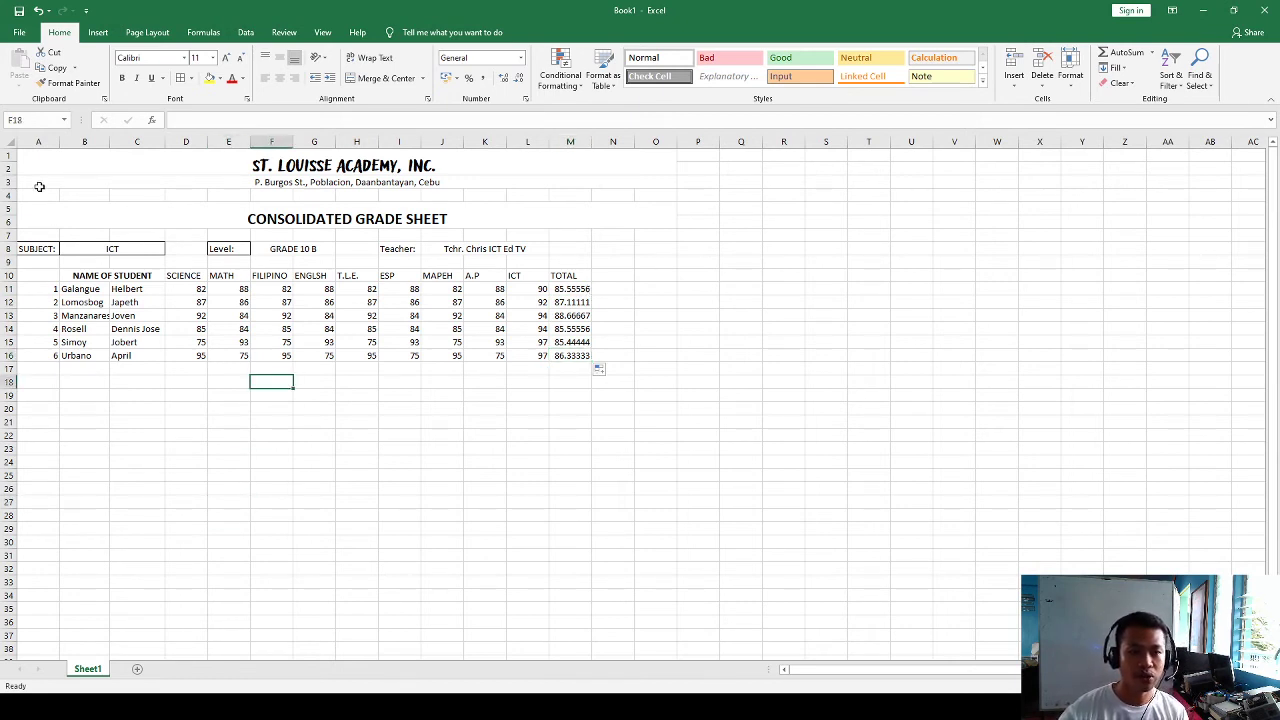
Put an outside border around the grade sheet area A1:O34.
{"action": "left_click_drag", "start_coordinate": [34, 159], "coordinate": [430, 597]}
{"action": "left_click", "coordinate": [184, 81]}
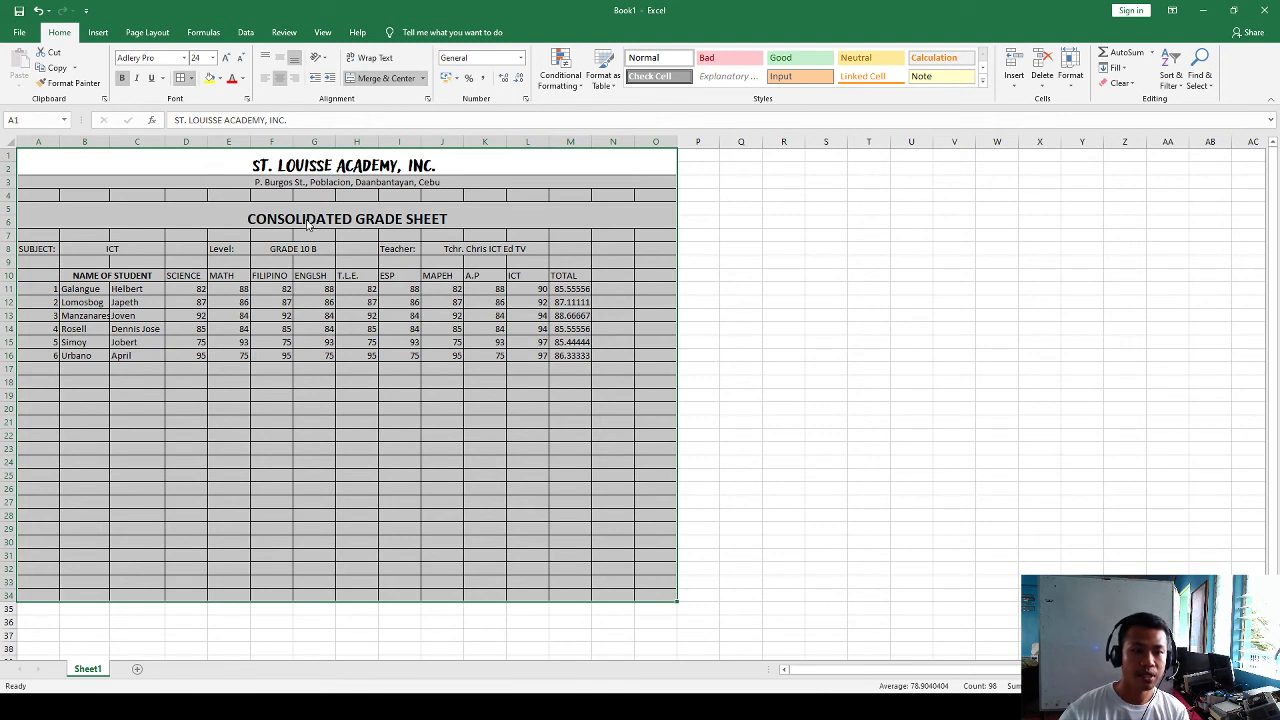
{"action": "key", "text": "ctrl+z"}
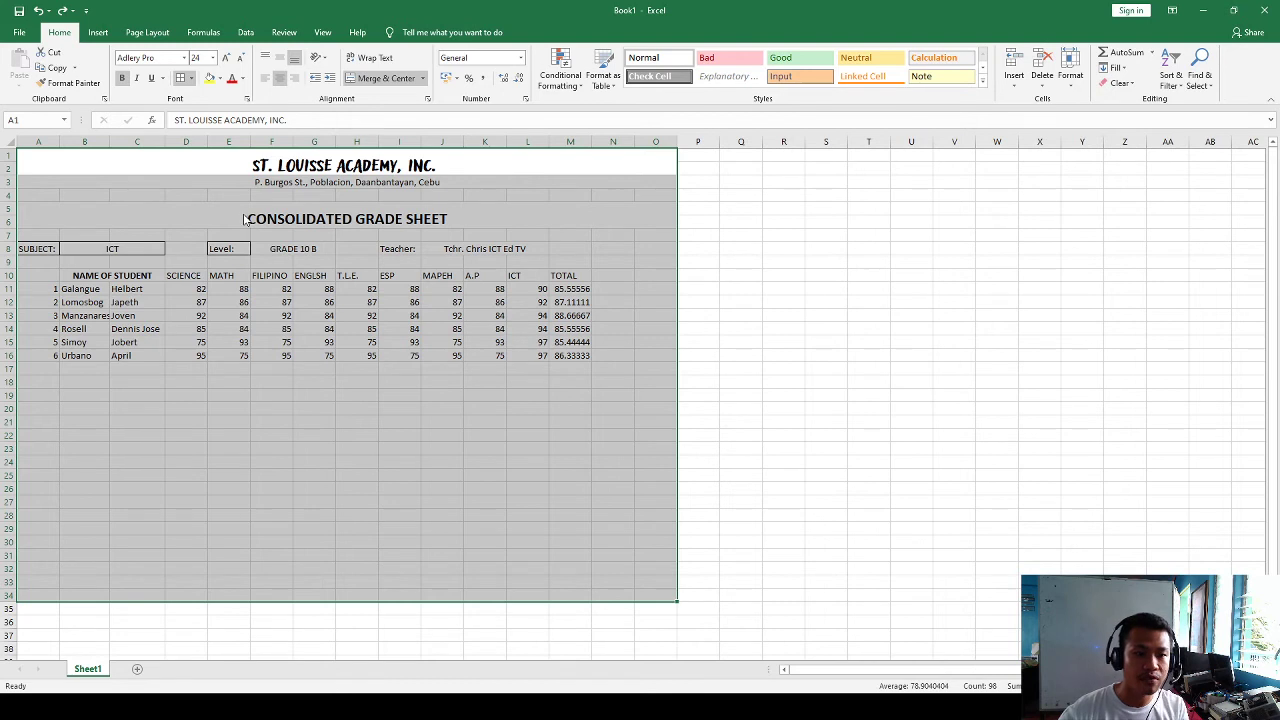
{"action": "left_click", "coordinate": [570, 355]}
{"action": "left_click", "coordinate": [783, 315]}
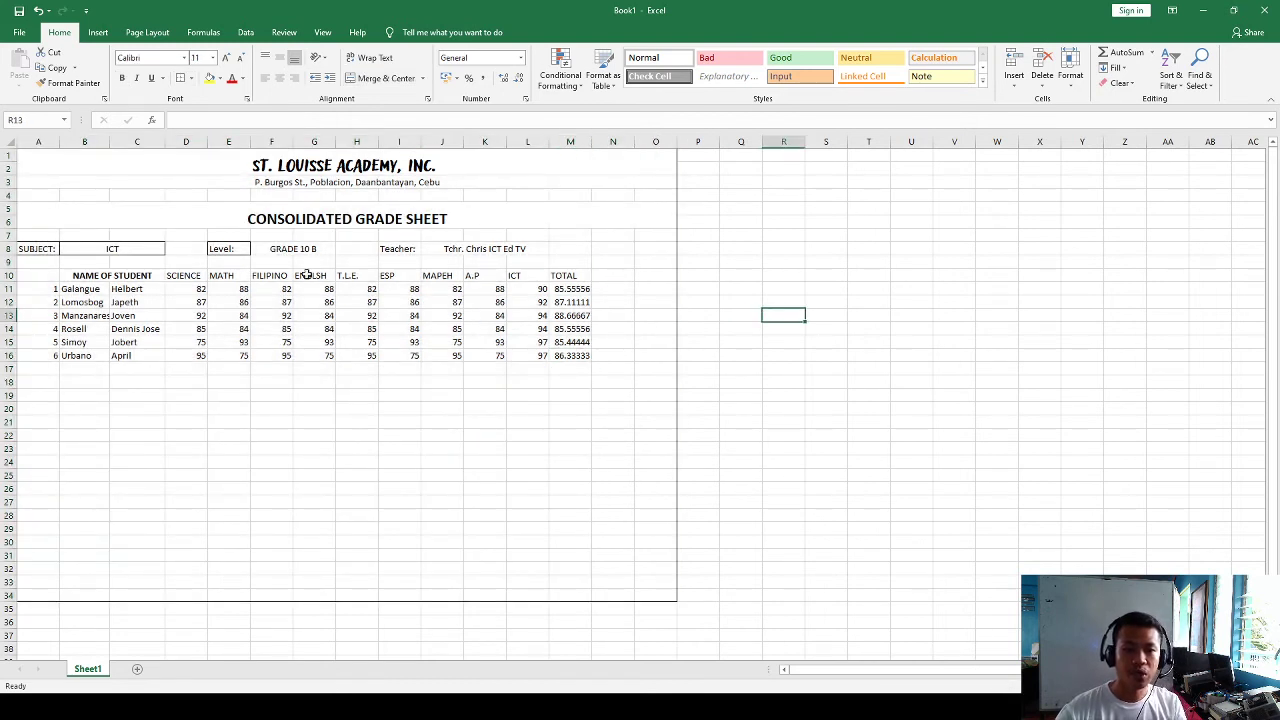
Add dividing lines under the school name, address, CONSOLIDATED GRADE SHEET title and student table.
{"action": "left_click", "coordinate": [137, 172]}
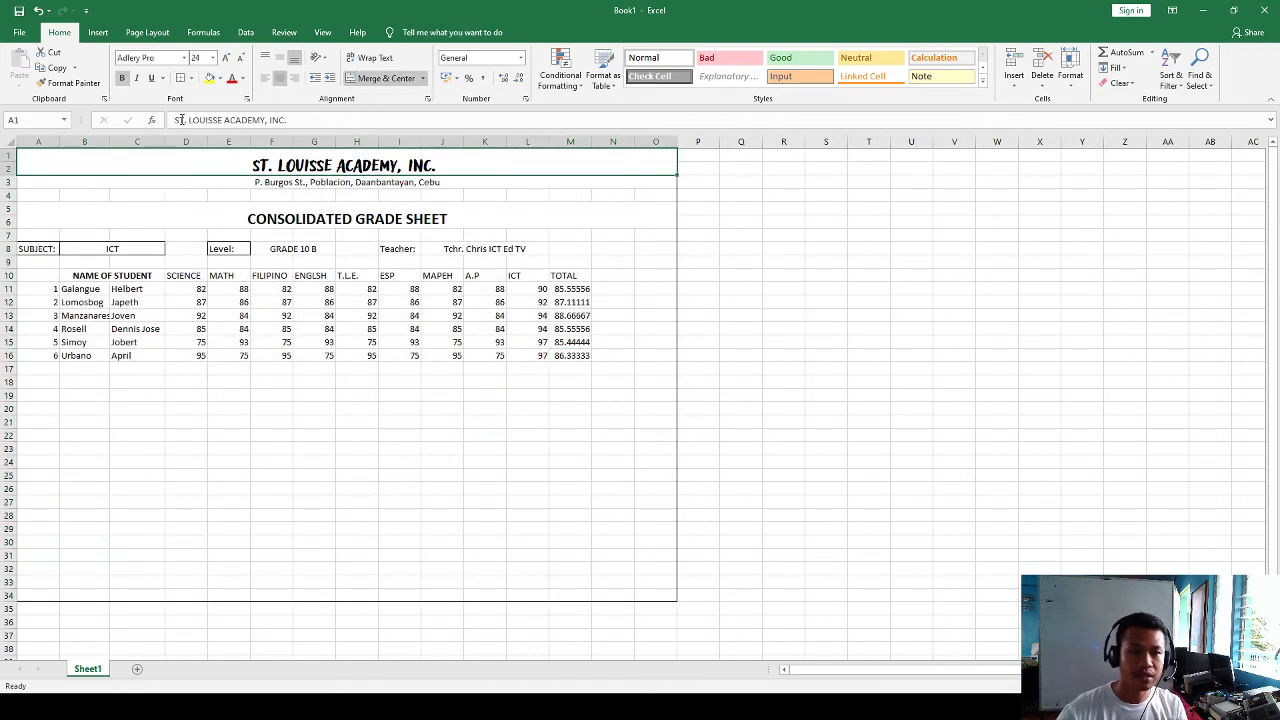
{"action": "left_click", "coordinate": [196, 194]}
{"action": "left_click", "coordinate": [233, 218]}
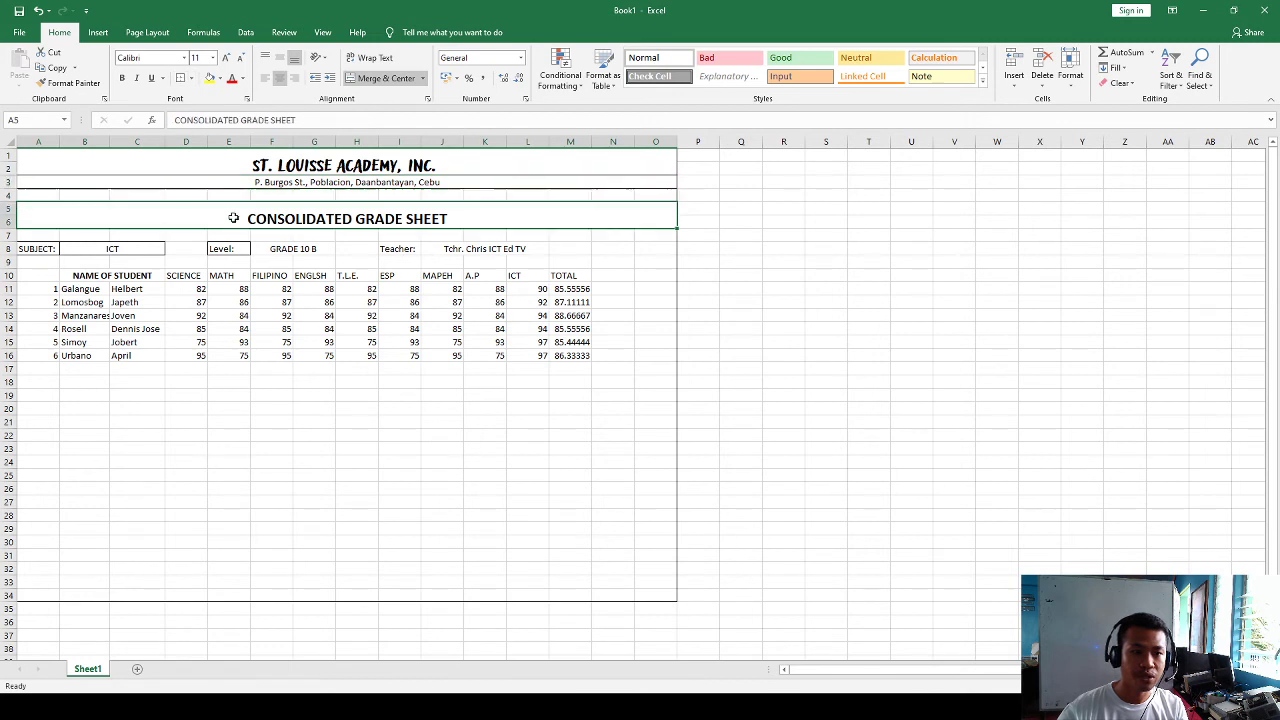
{"action": "left_click", "coordinate": [275, 400]}
{"action": "left_click_drag", "start_coordinate": [30, 248], "coordinate": [671, 358]}
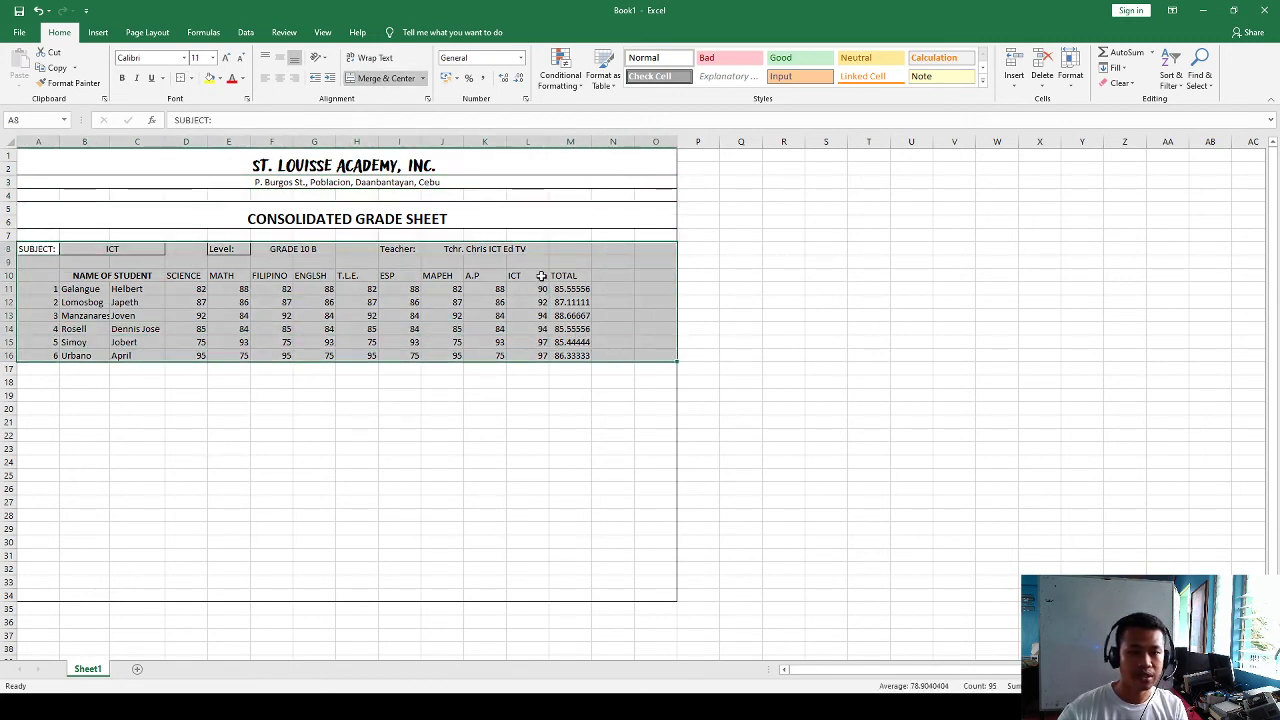
{"action": "left_click", "coordinate": [786, 391]}
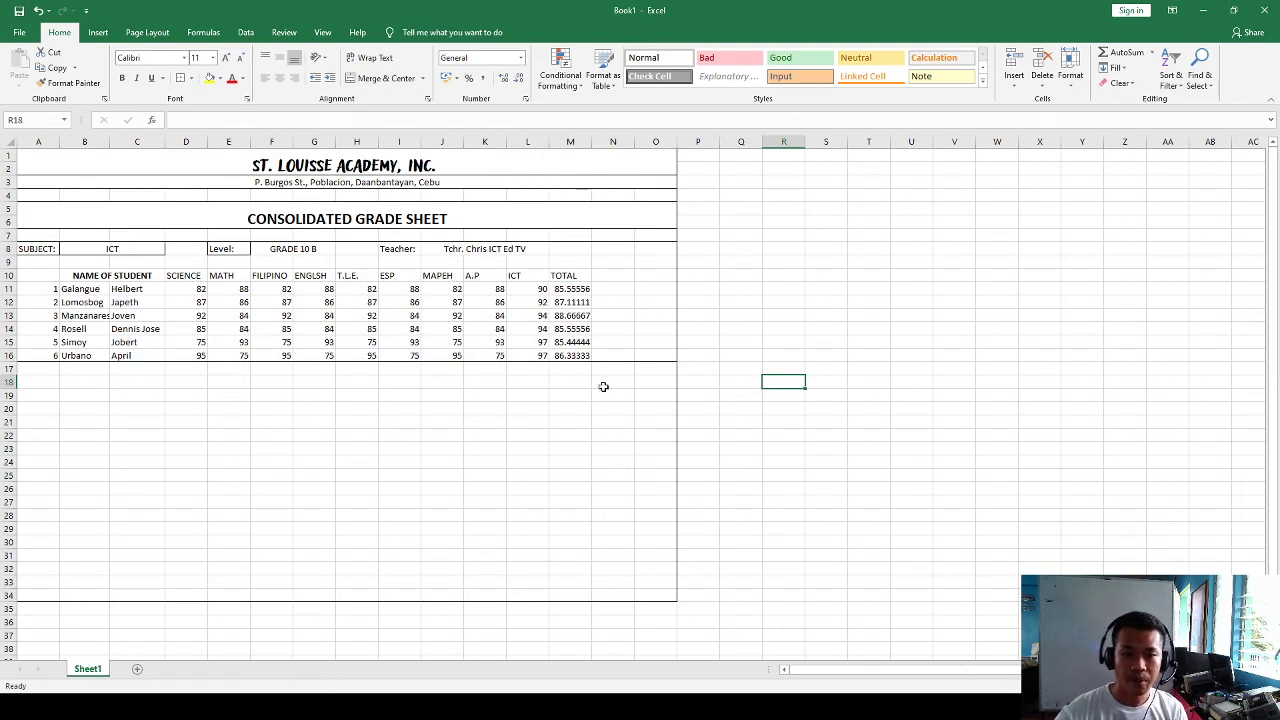
Give the whole A1:O34 grade sheet a light blue fill and bold text.
{"action": "left_click_drag", "start_coordinate": [33, 150], "coordinate": [620, 592]}
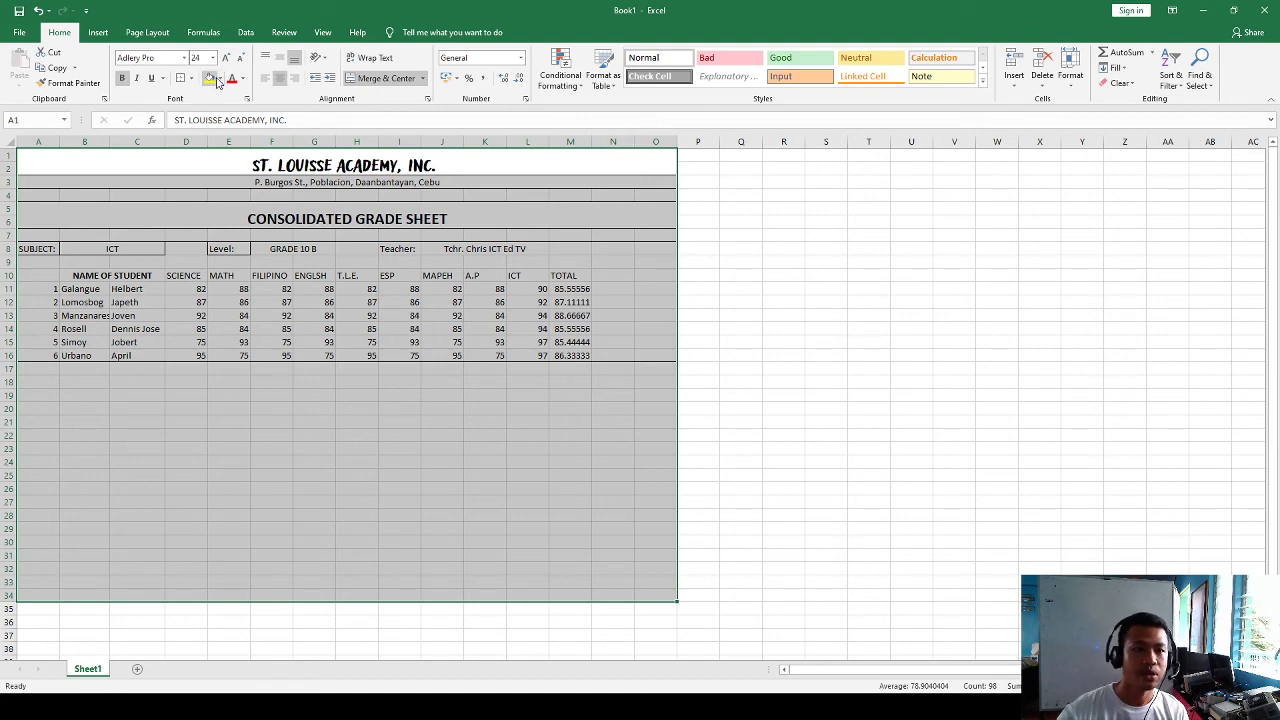
{"action": "left_click", "coordinate": [222, 84]}
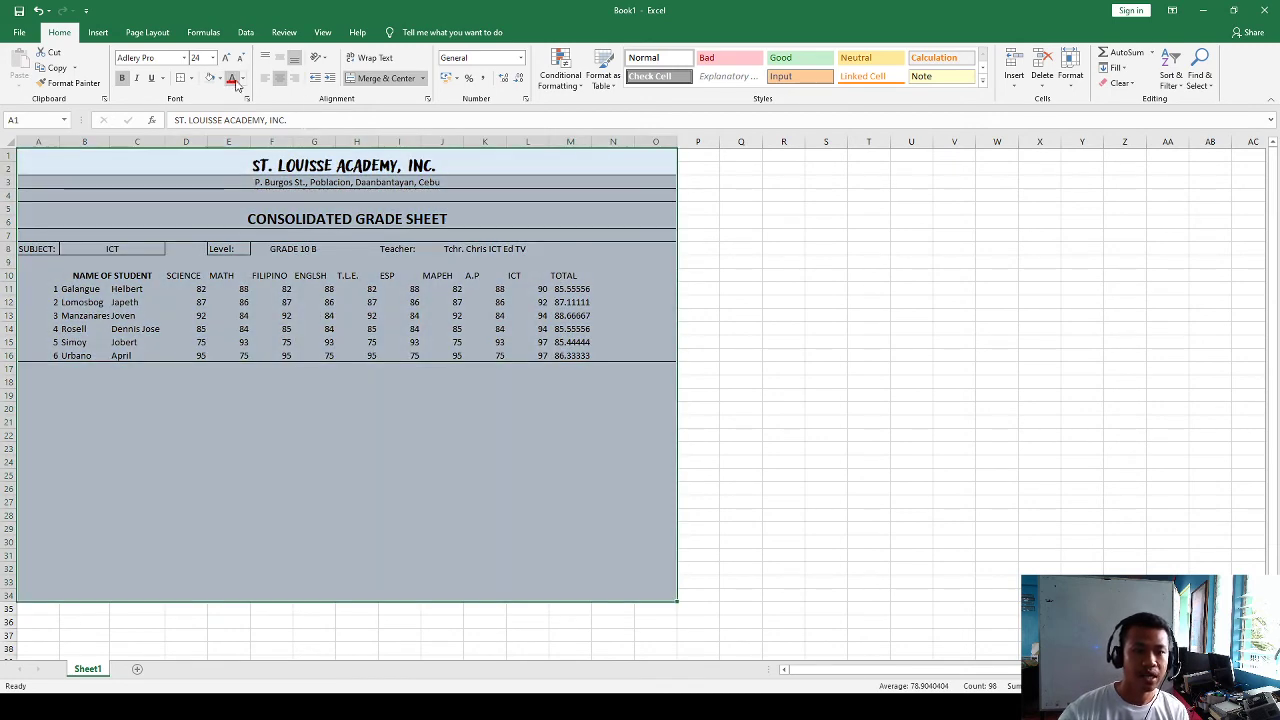
{"action": "key", "text": "ctrl+z"}
{"action": "key", "text": "ctrl+y"}
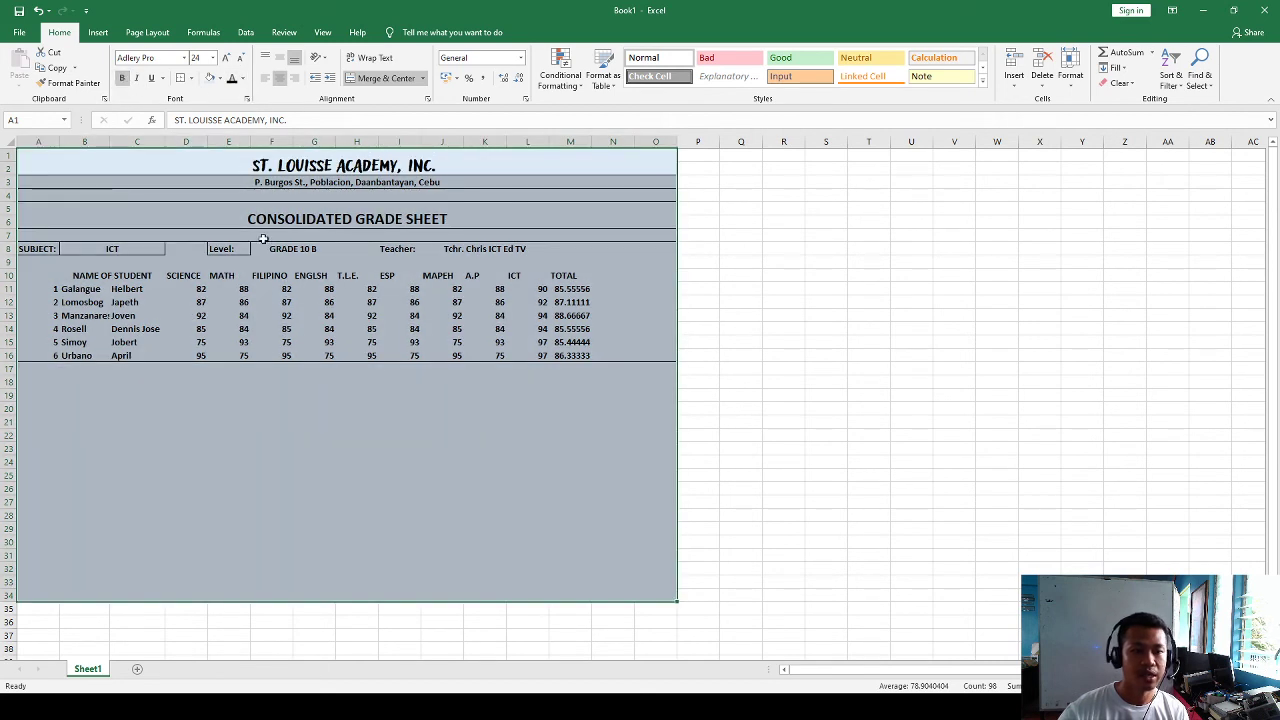
{"action": "left_click", "coordinate": [363, 279]}
{"action": "left_click", "coordinate": [783, 394]}
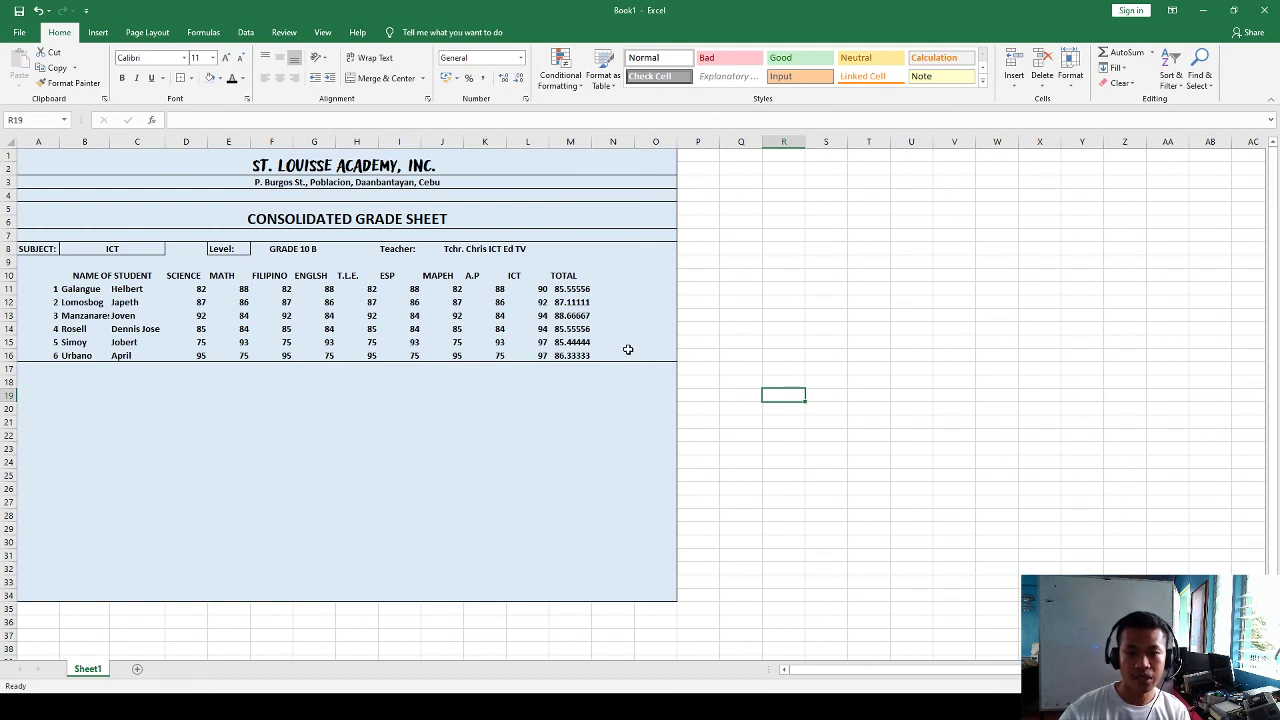
{"action": "left_click", "coordinate": [457, 314]}
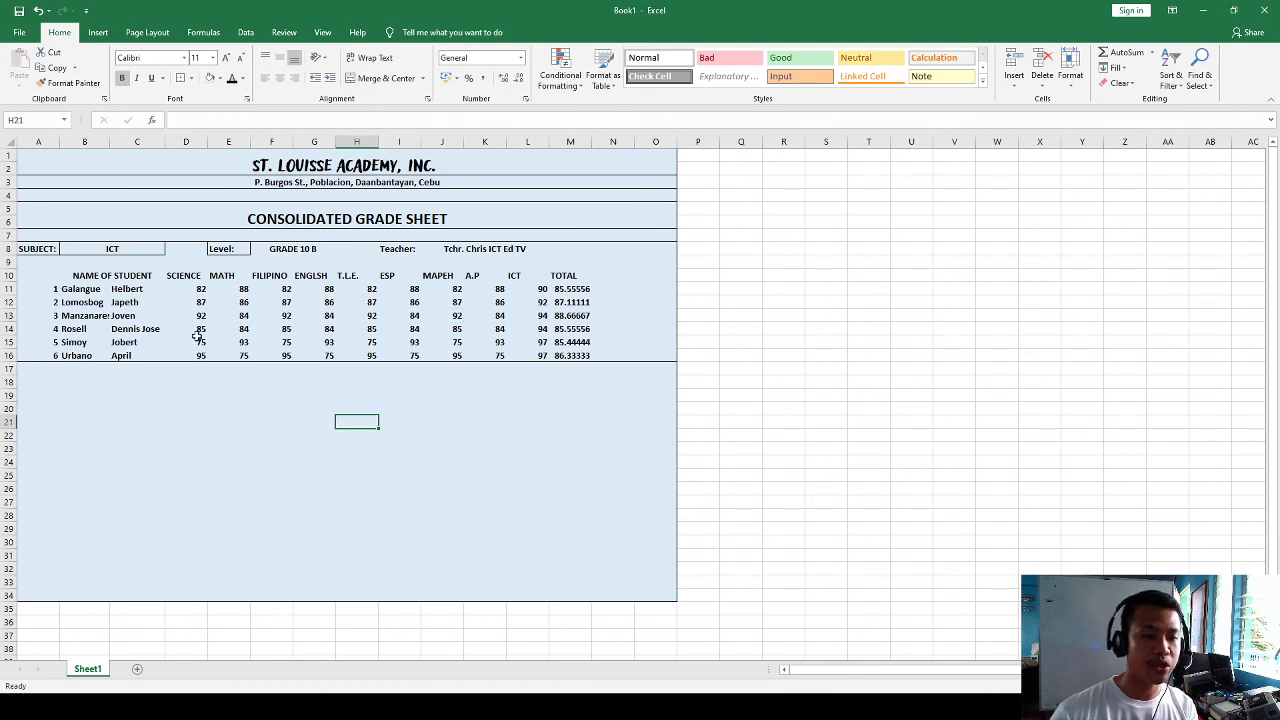
{"action": "left_click", "coordinate": [140, 308]}
{"action": "left_click_drag", "start_coordinate": [632, 362], "coordinate": [44, 288]}
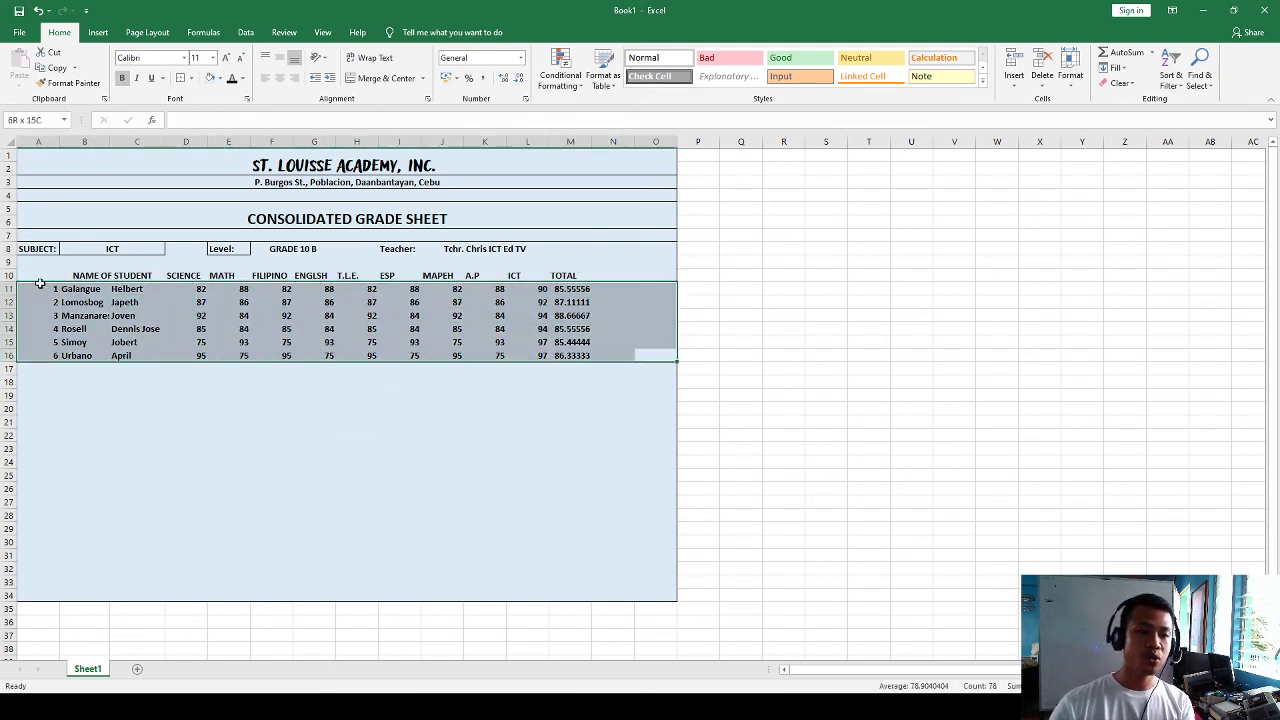
{"action": "left_click_drag", "start_coordinate": [68, 288], "coordinate": [105, 285]}
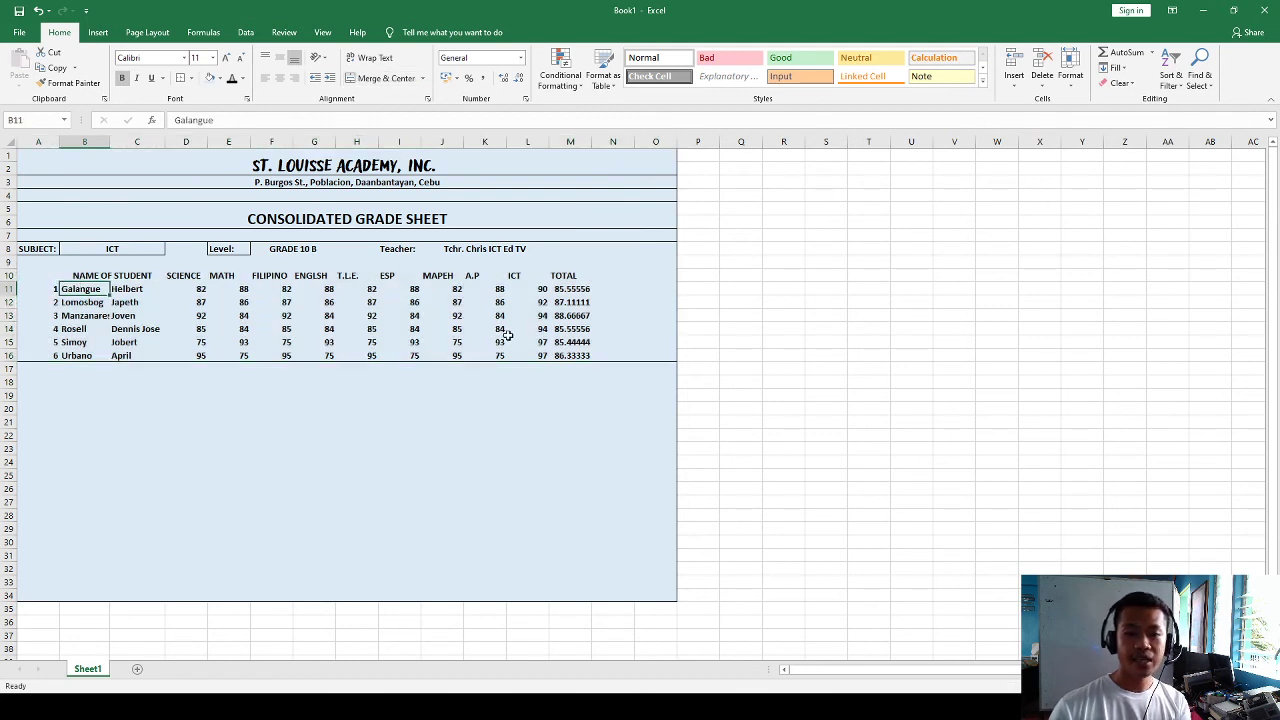